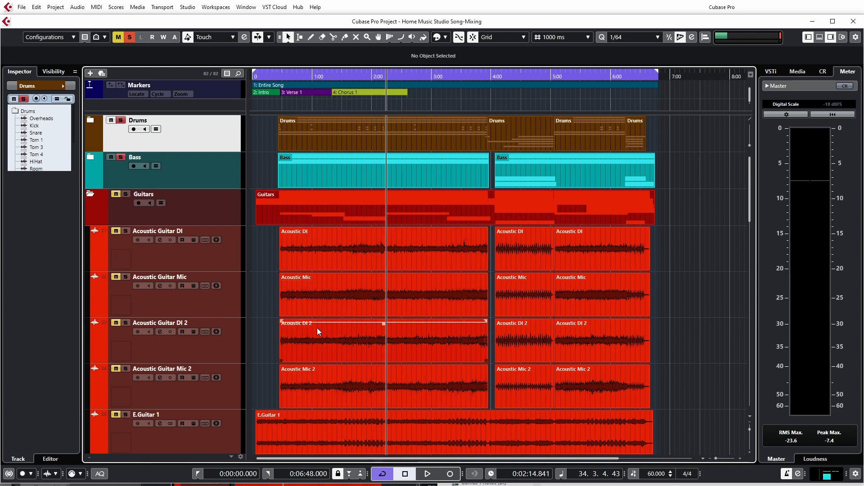
Step: Play back the soloed Drums and Bass tracks briefly and stop
key("space")
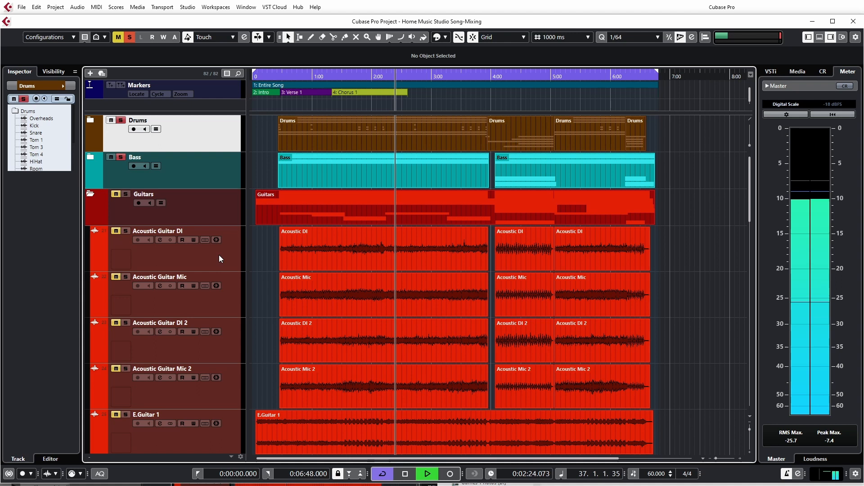
key("space")
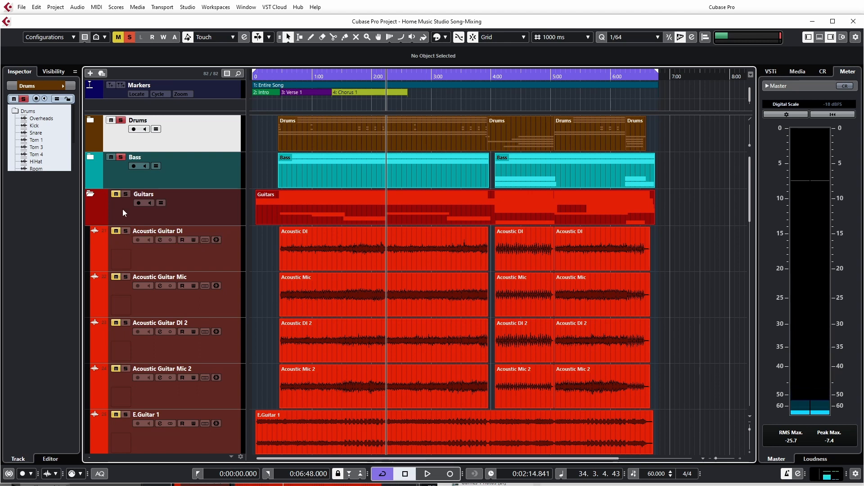
Step: Solo only the Acoustic Guitar DI and Acoustic Guitar Mic tracks, unsoloing Drums and Bass, and play them from about 1:51
left_click(128, 236)
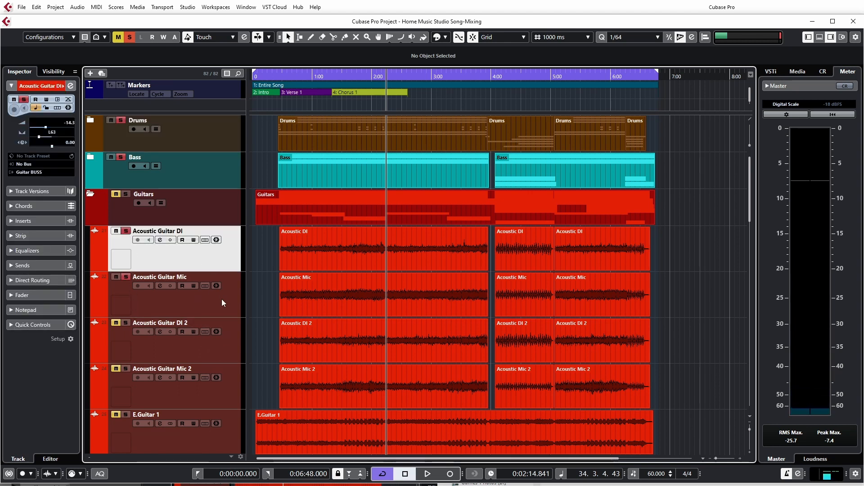
key("space")
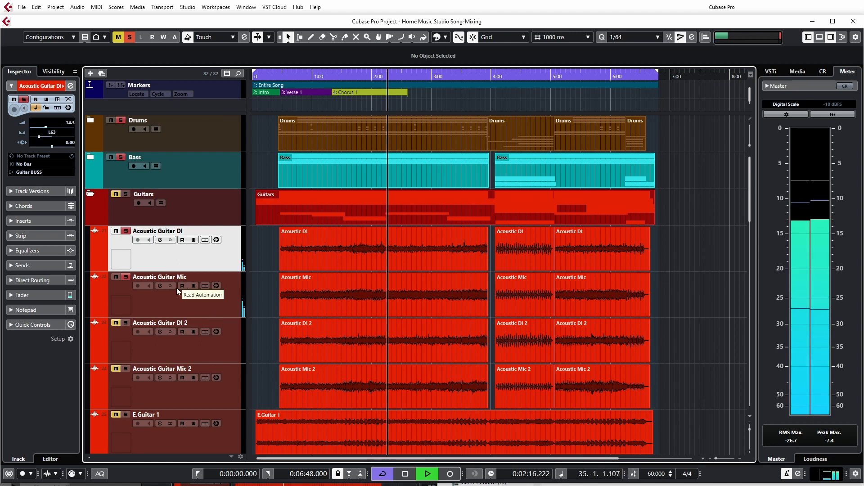
left_click(122, 156)
left_click(122, 120)
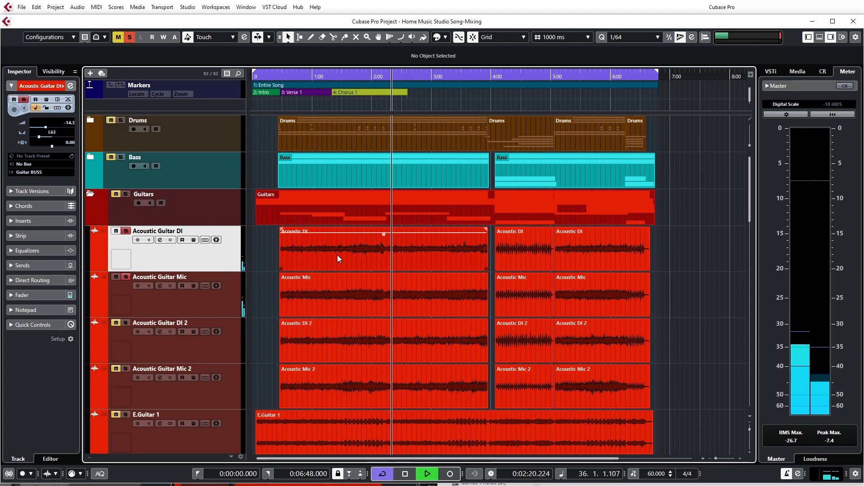
left_click(363, 106)
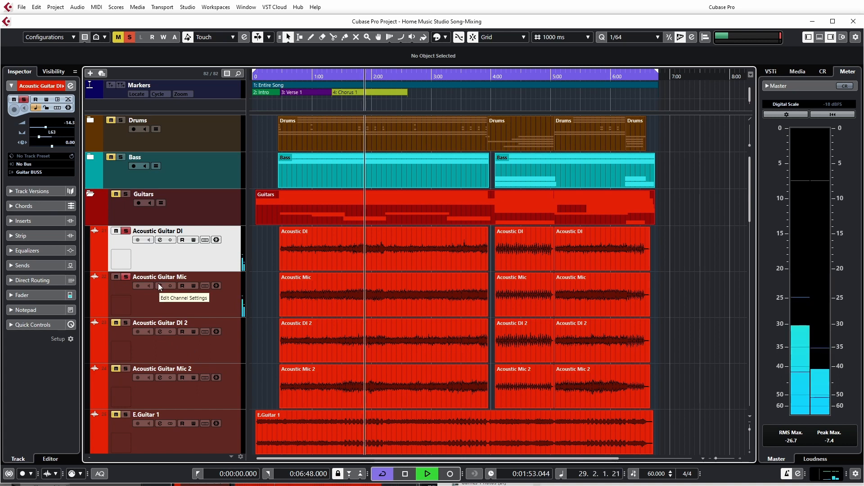
Step: Compare the Acoustic Guitar DI channel's phase at 180° and 0° during playback, leaving it at 0°, and stop playback
left_click(160, 240)
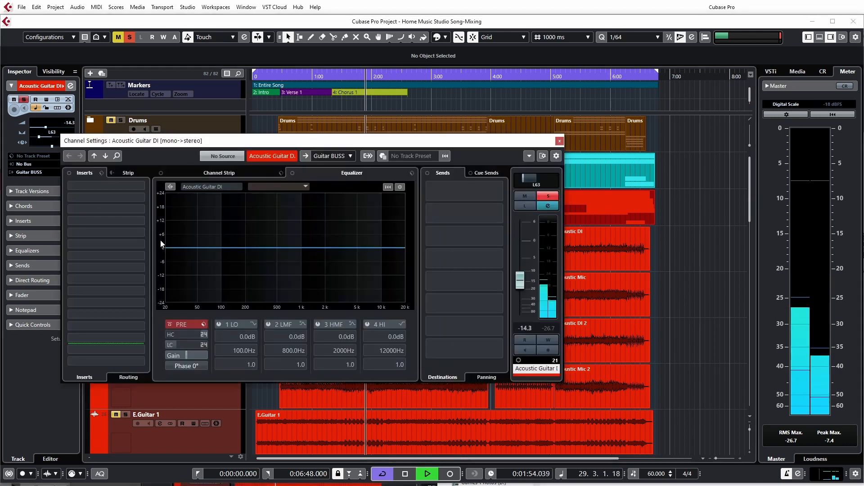
left_click(188, 366)
left_click(187, 366)
left_click_drag(208, 146, 539, 190)
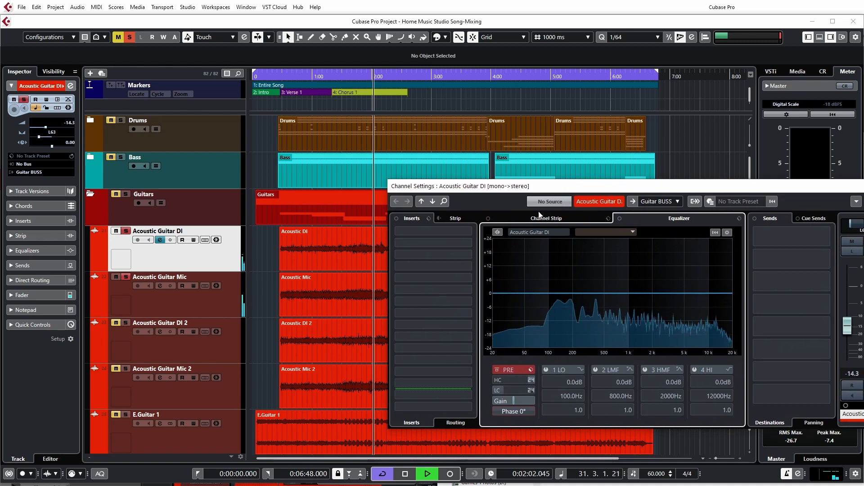
left_click(515, 412)
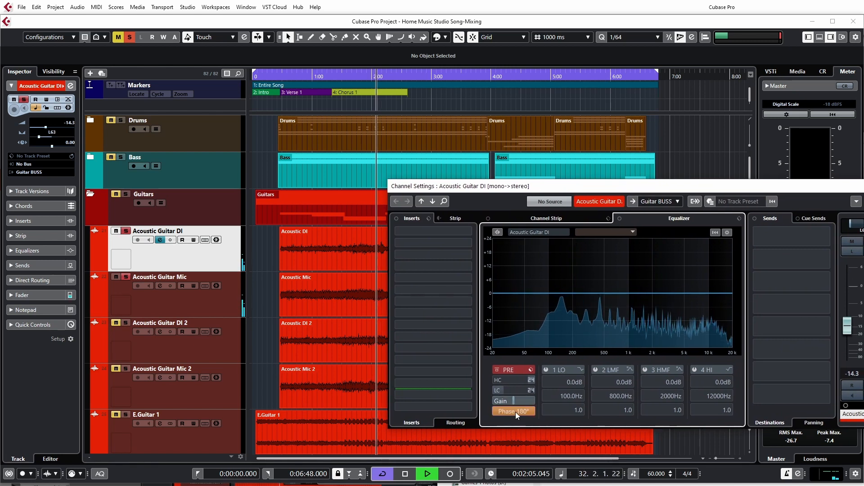
left_click(515, 412)
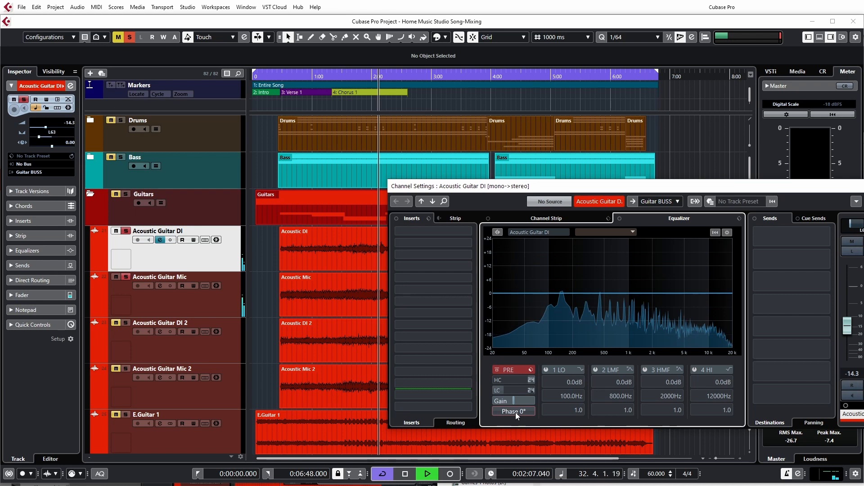
key("Escape")
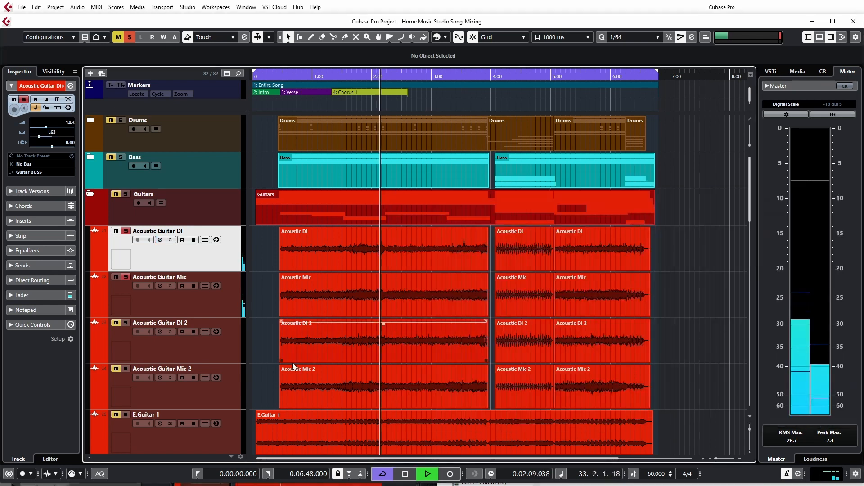
key("space")
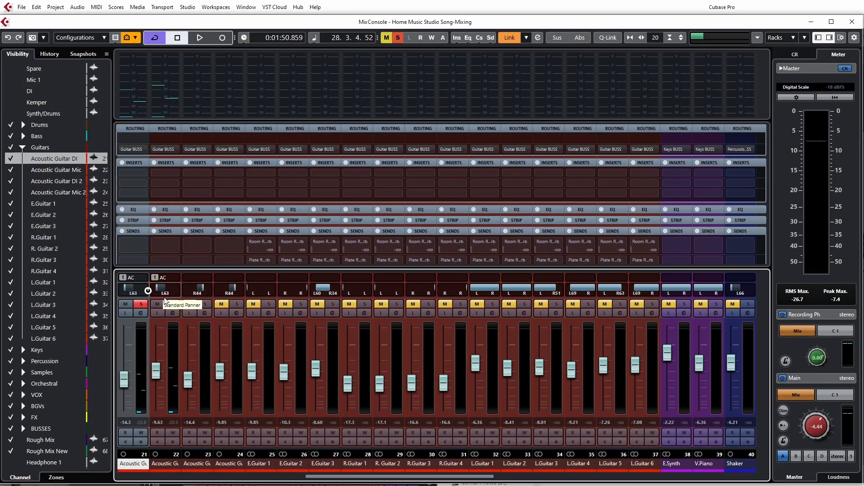
Step: Pan the Acoustic Guitar DI 2 and Mic 2 channels to R63 and play back the soloed acoustic guitar pair
left_click(173, 304)
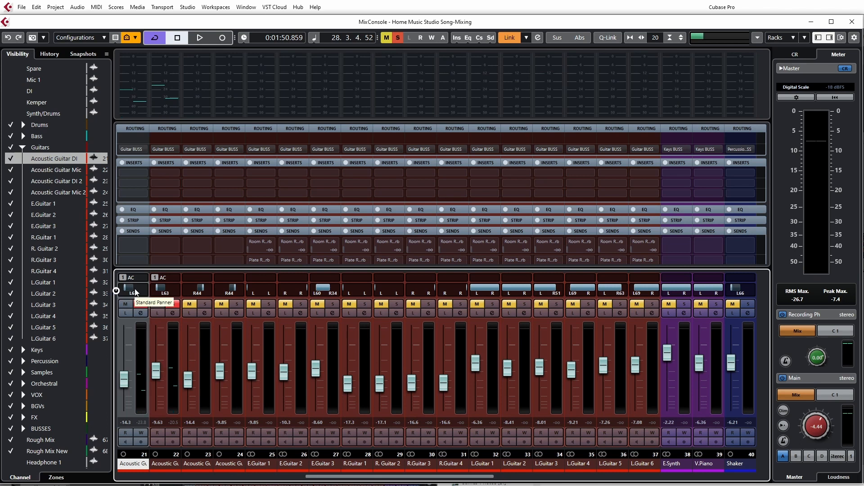
left_click(141, 304)
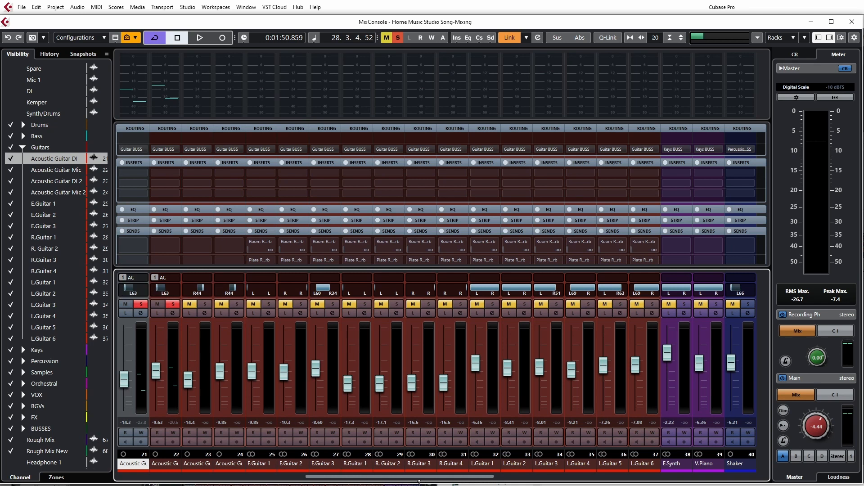
scroll(428, 479, "left", 4)
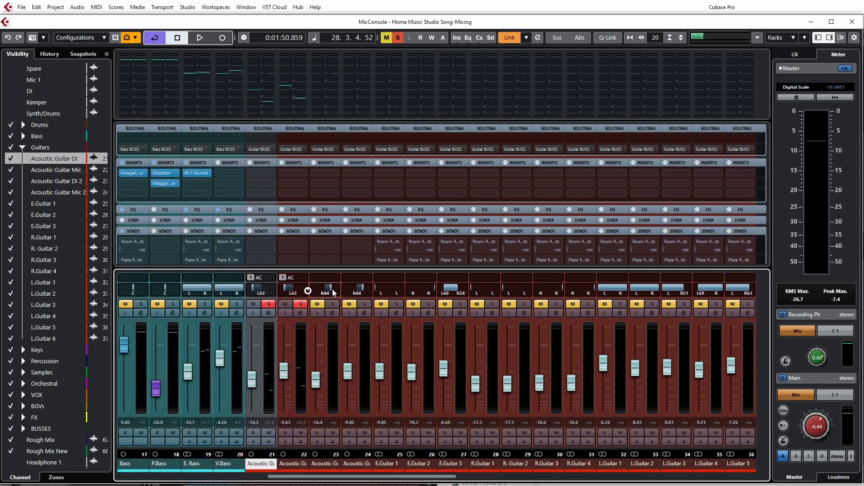
left_click_drag(331, 290, 333, 289)
key("space")
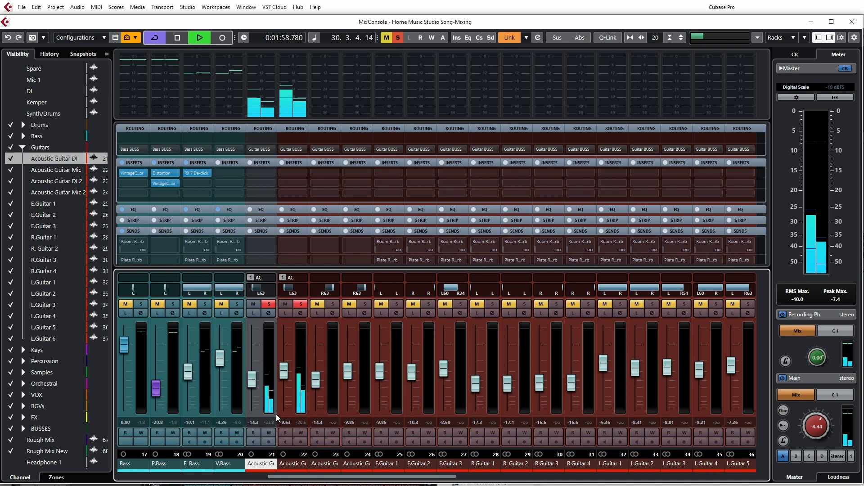
key("space")
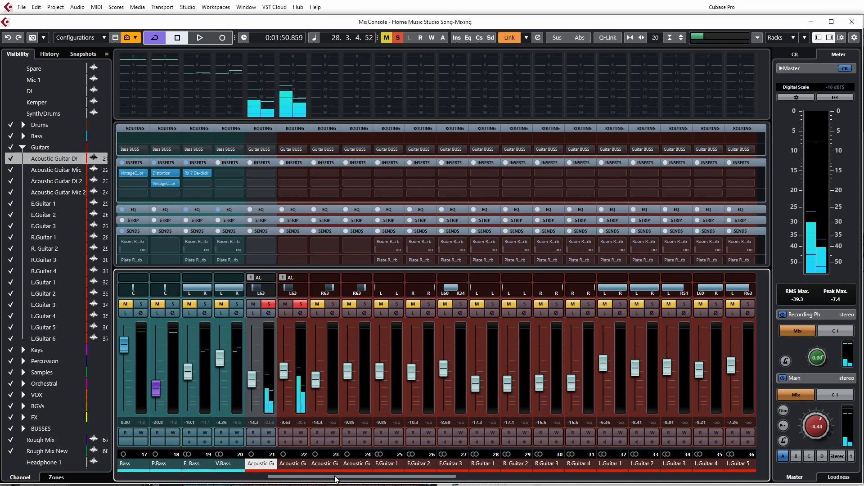
Step: Unlink the Acoustic Guitar DI and Acoustic Guitar Mic channels from the AC link group
scroll(322, 478, "left", 1)
scroll(322, 479, "right", 1)
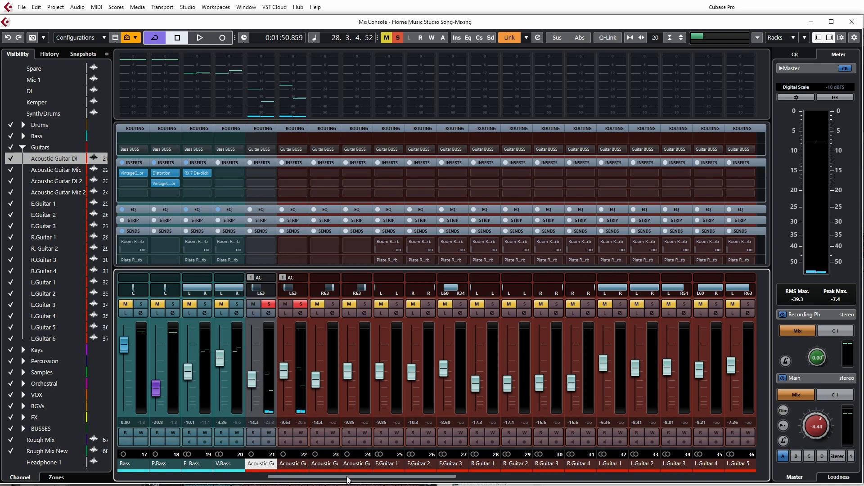
scroll(346, 478, "left", 3)
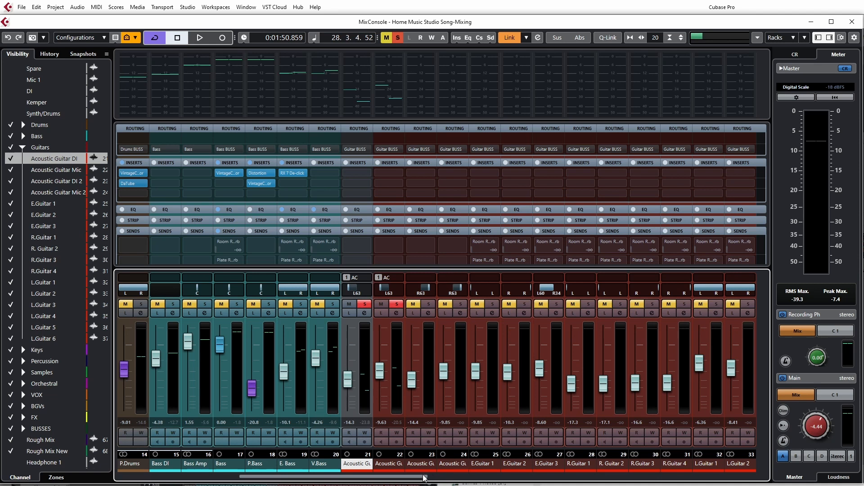
mouse_move(418, 479)
left_mouse_down()
mouse_move(219, 478)
mouse_move(426, 483)
left_mouse_up()
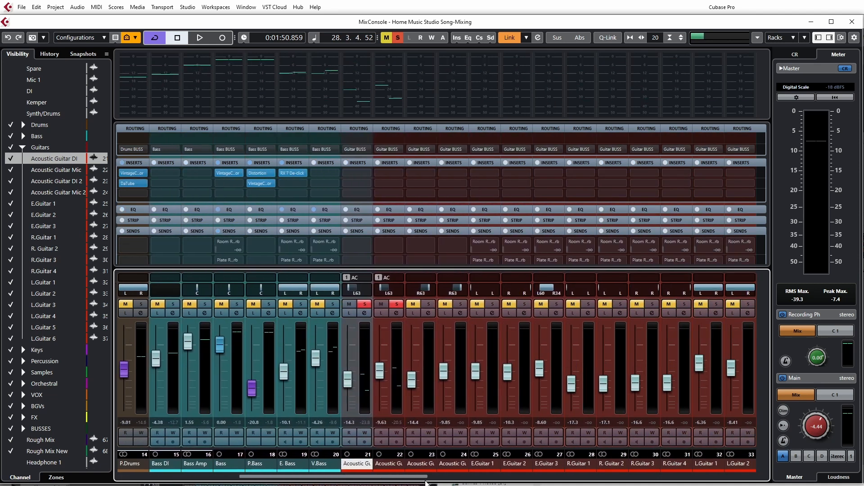
left_click(387, 466)
left_click(354, 466, "ctrl")
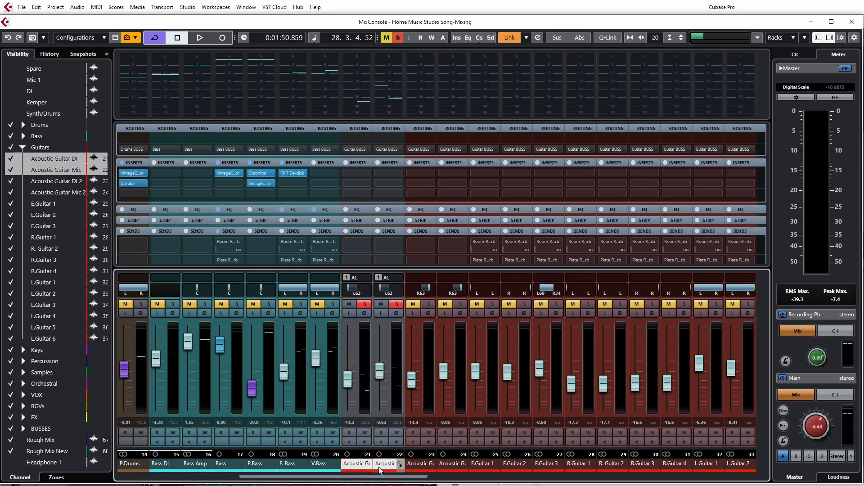
left_click(368, 279)
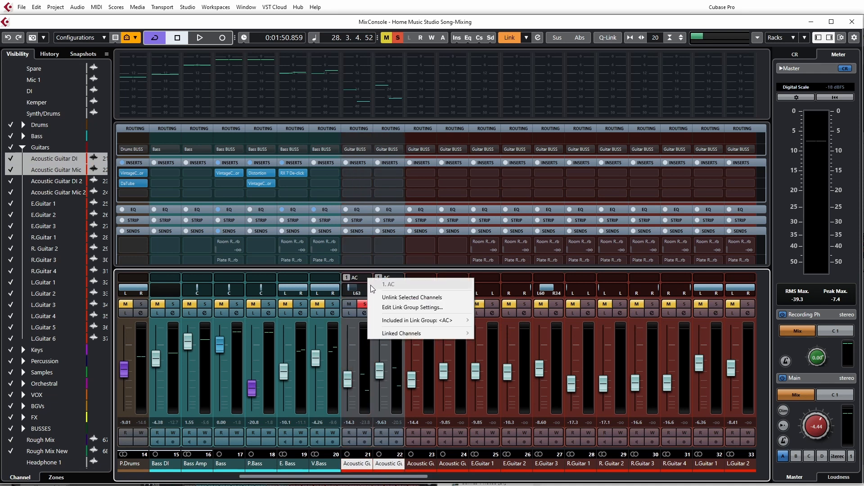
left_click(400, 299)
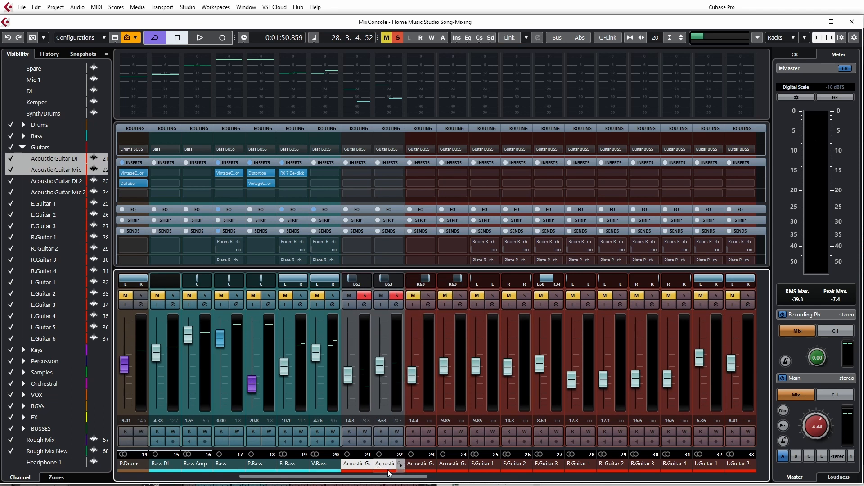
Step: Add a mono group channel named Acoustic 1 to Acoustic Guitar DI and Mic, output to Guitar BUSS and created outside the folder
left_click(416, 464)
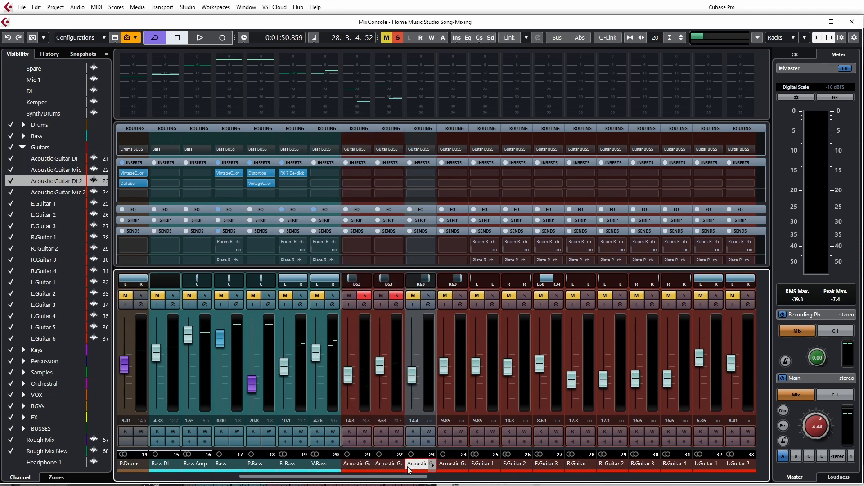
left_click(360, 464)
left_click(384, 465, "ctrl")
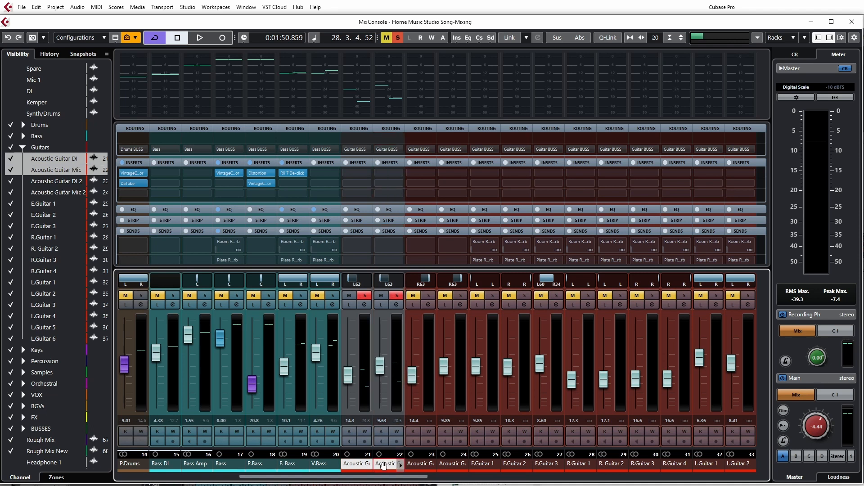
right_click(384, 465)
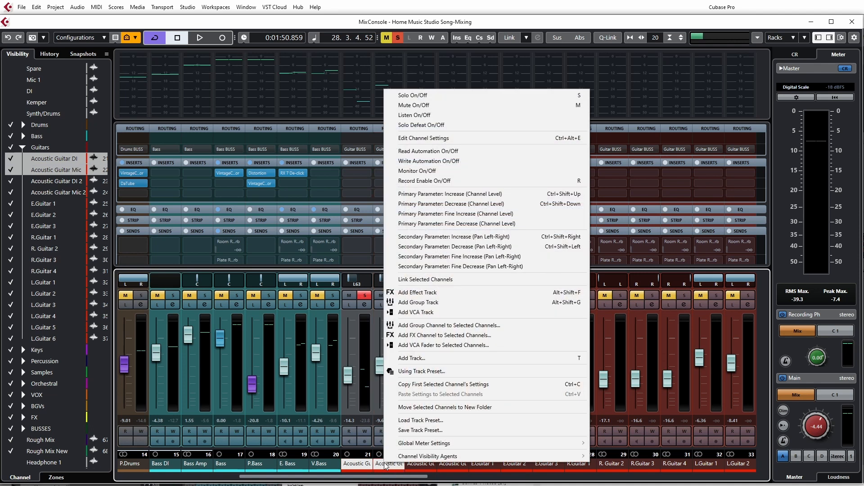
left_click(440, 325)
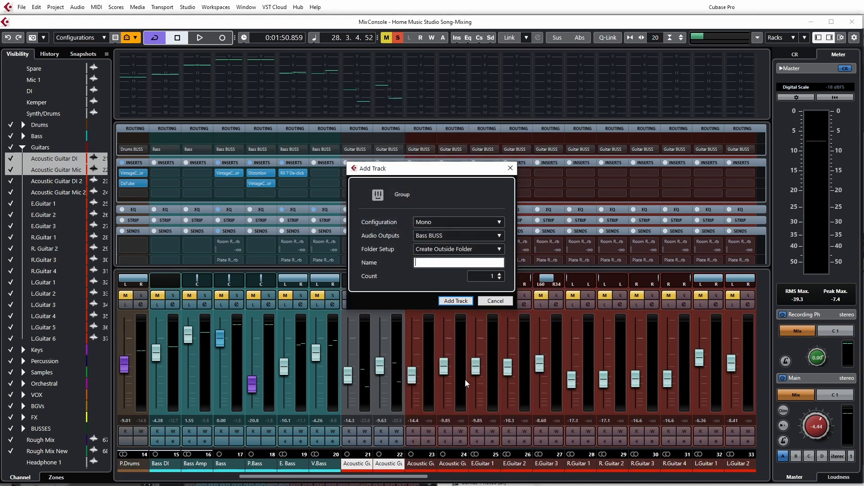
left_click(444, 239)
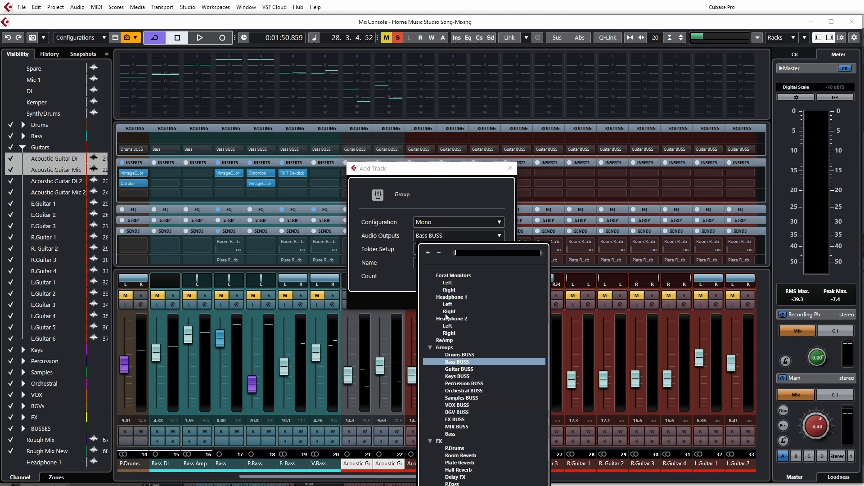
left_click(459, 369)
left_click(449, 252)
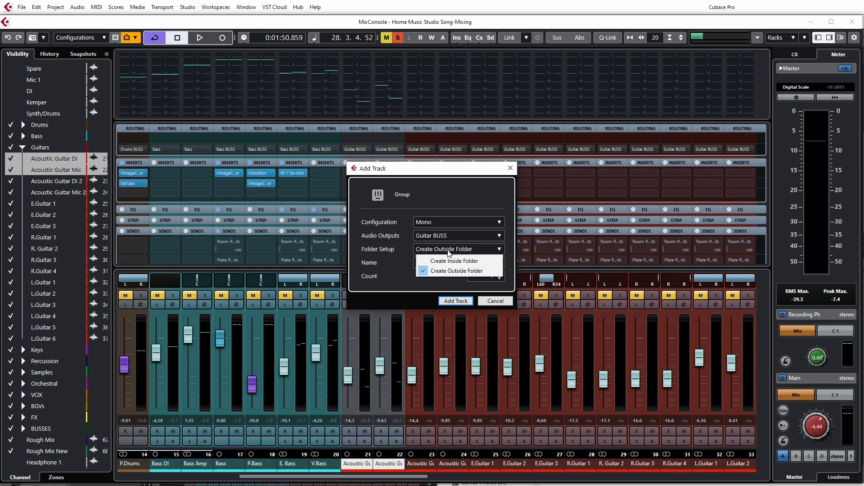
left_click(455, 271)
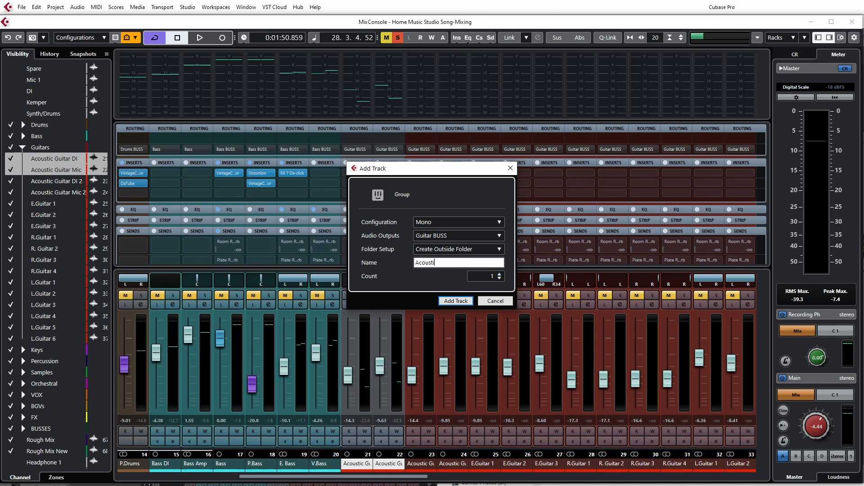
left_click(463, 300)
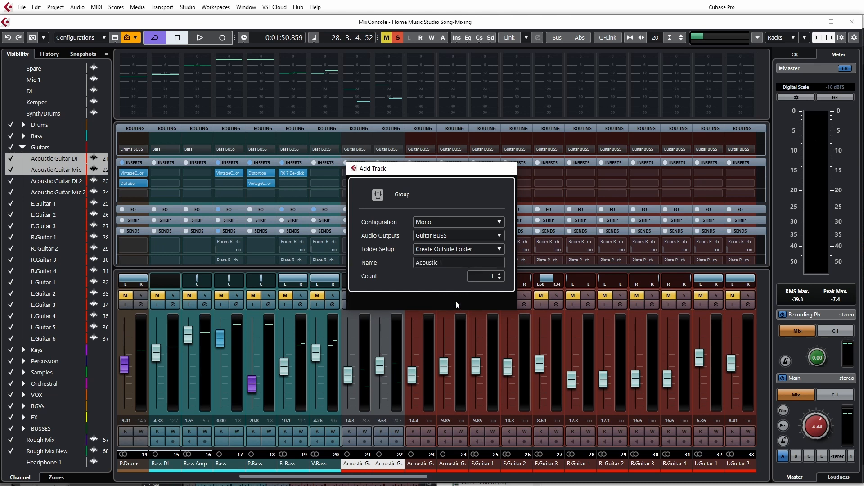
Step: Add a mono group channel named Acoustic 2, output to Guitar BUSS, to the Acoustic Guitar DI 2 and Mic 2 channels
left_click(451, 464)
left_click(485, 466, "shift")
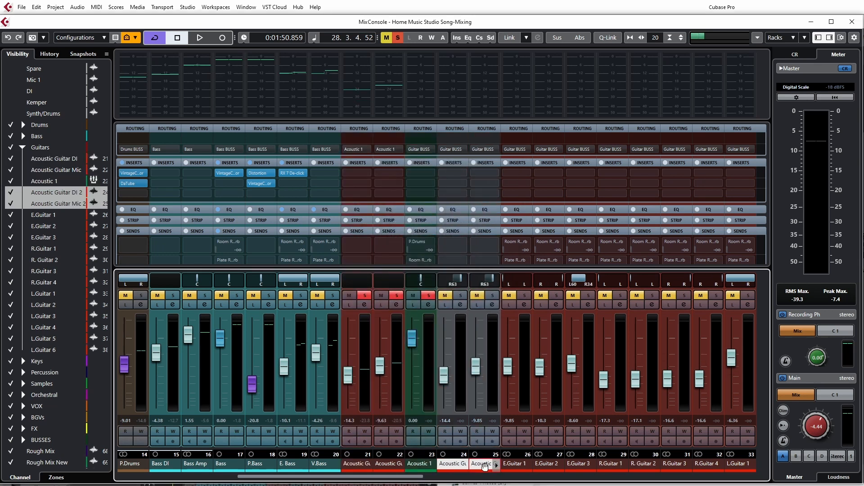
right_click(485, 466)
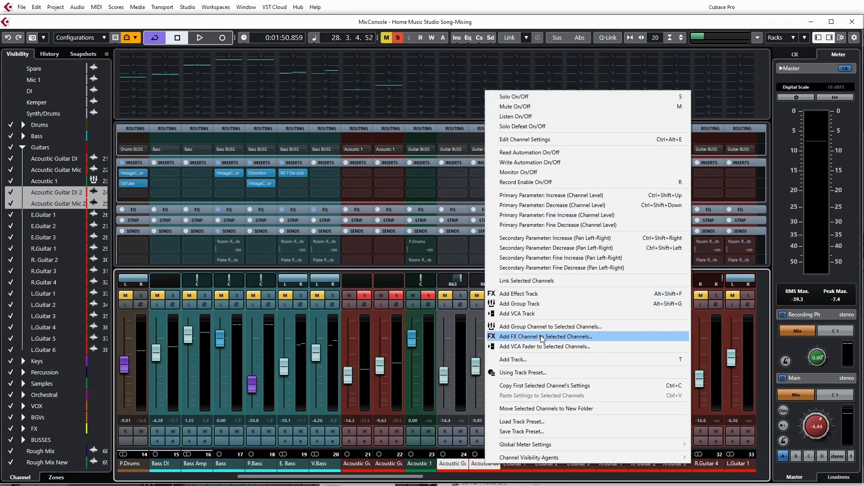
left_click(526, 326)
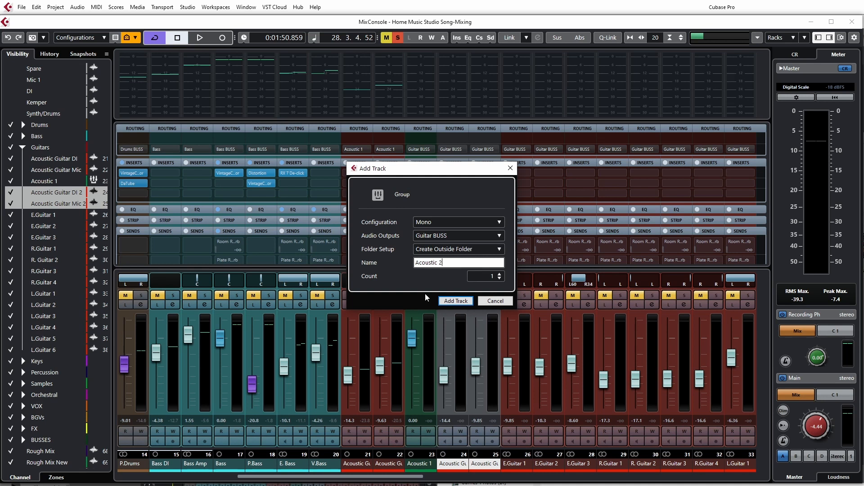
left_click(455, 301)
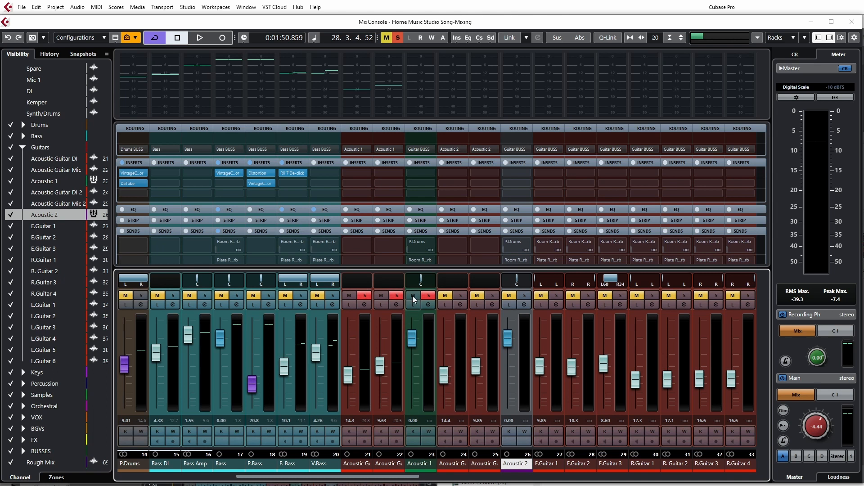
Step: Select the Acoustic 1 and Acoustic 2 groups together and colour the Acoustic 1 track bright red in the project window
left_click(414, 467, "ctrl")
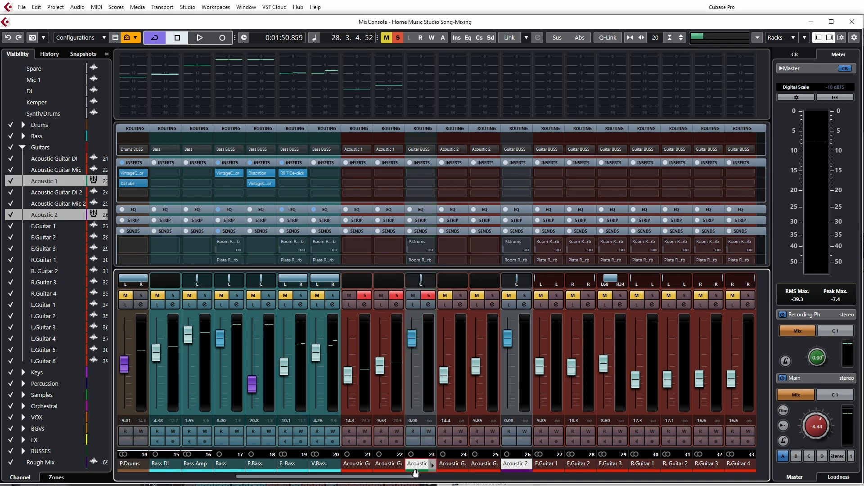
key("F3")
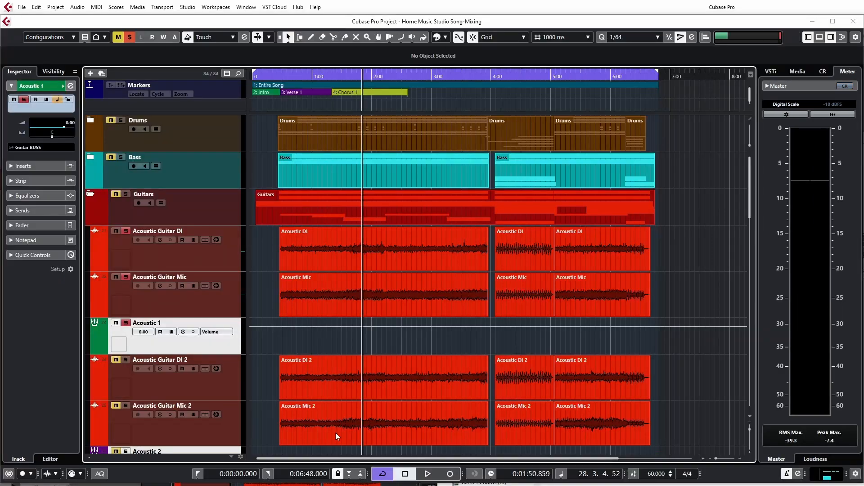
left_click(96, 348)
left_click(156, 377)
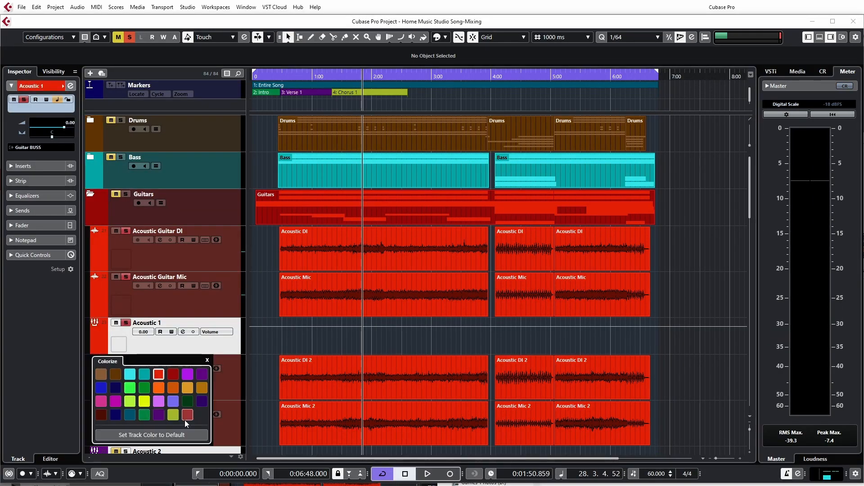
left_click(207, 361)
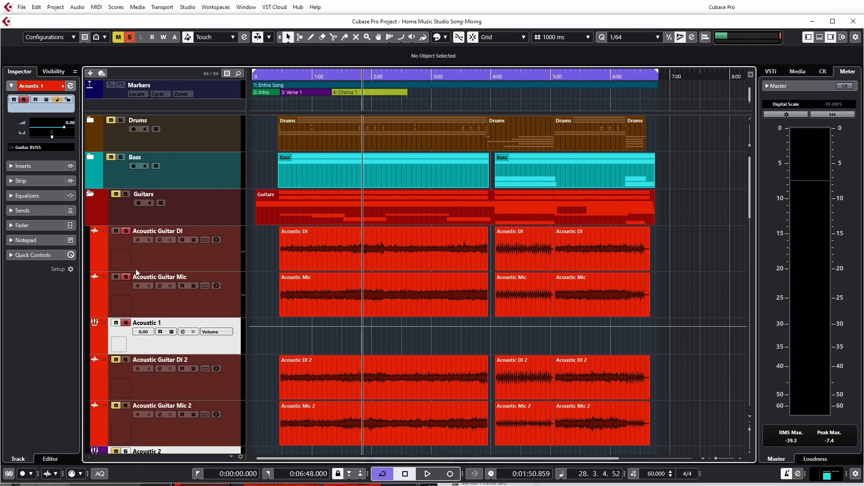
Step: Hide the Acoustic Guitar DI and Acoustic Guitar Mic tracks from the track list and show them again
left_click(53, 71)
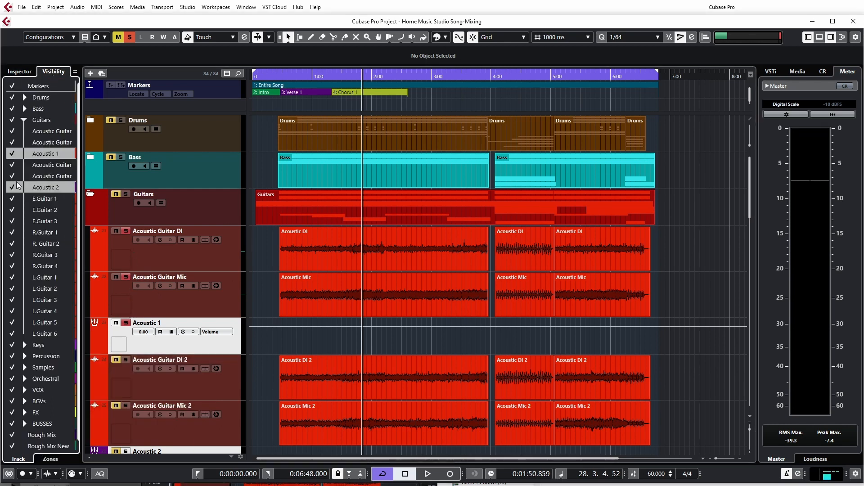
left_click(10, 135)
left_click(13, 140)
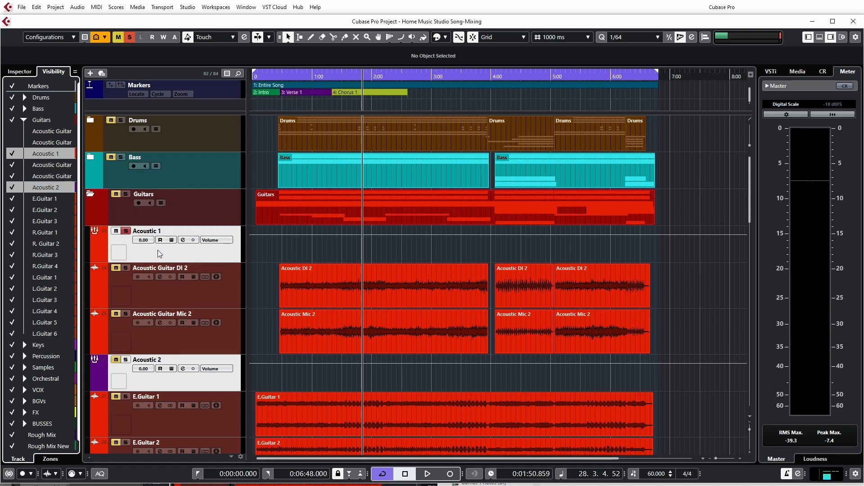
left_click(17, 133)
left_click(18, 143)
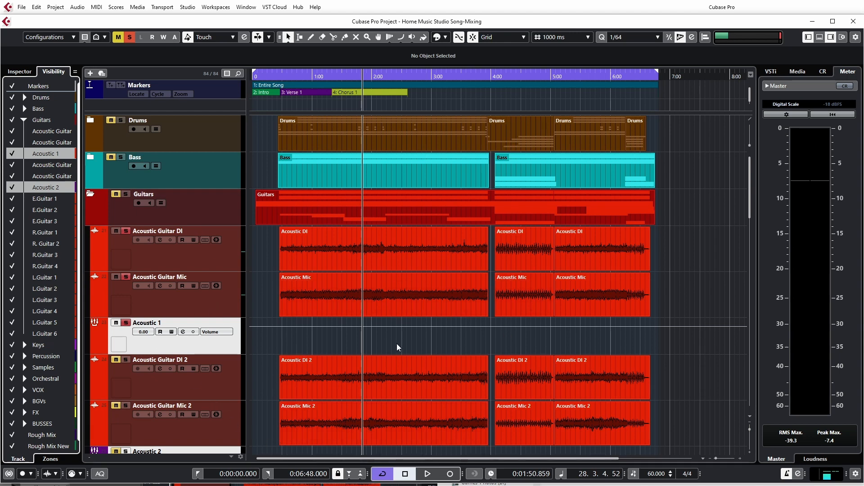
Step: Colour the Acoustic 2 group track the same bright red as the other guitar tracks
scroll(169, 396, "down", 3)
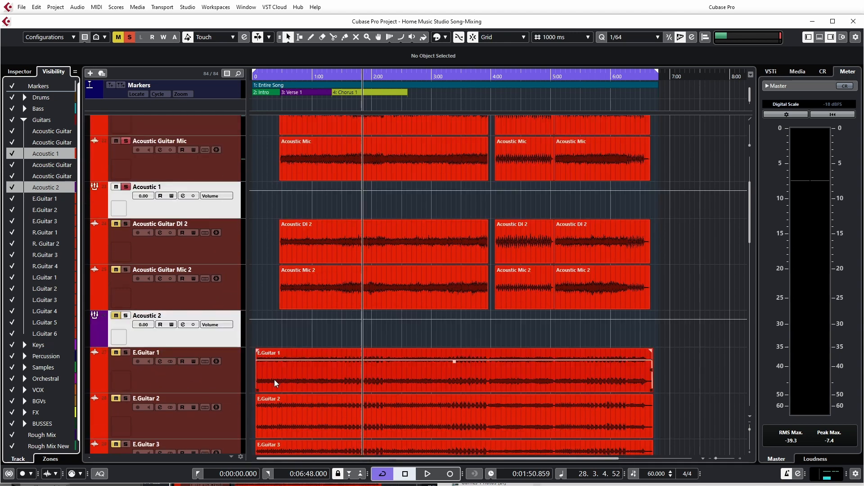
left_click(107, 338)
left_click(157, 369)
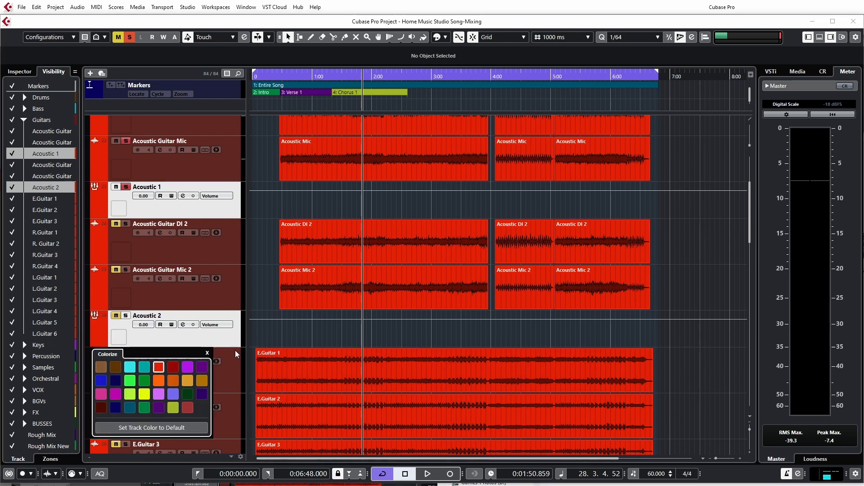
left_click(259, 338)
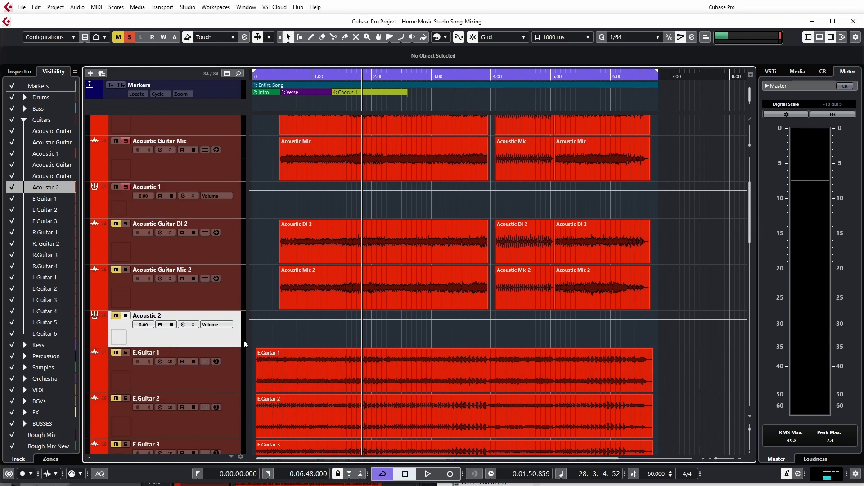
Step: In the MixConsole, pan Acoustic 1 to L63 and Acoustic 2 to R63, and raise Acoustic 1's fader to 6.02 dB during playback
key("F3")
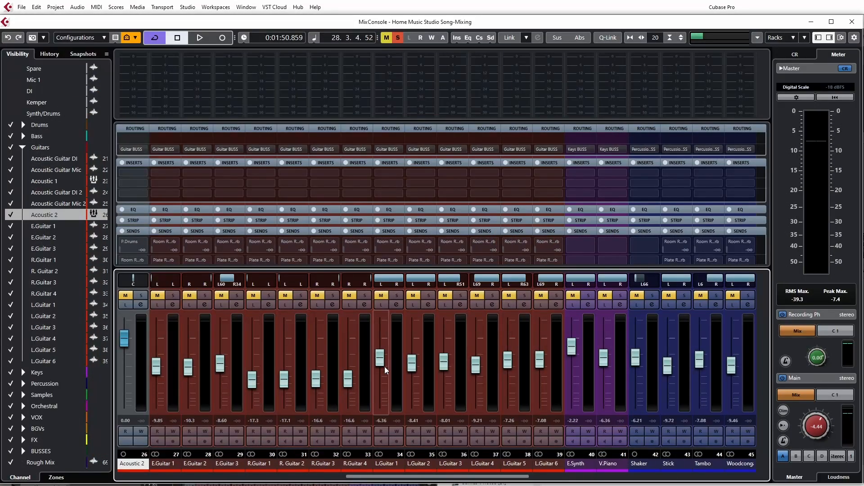
left_click_drag(385, 479, 317, 480)
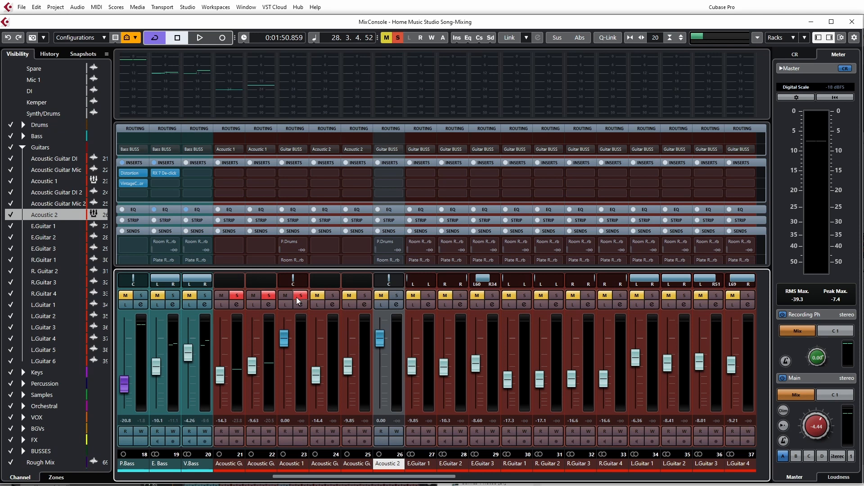
left_click_drag(292, 280, 290, 280)
key("space")
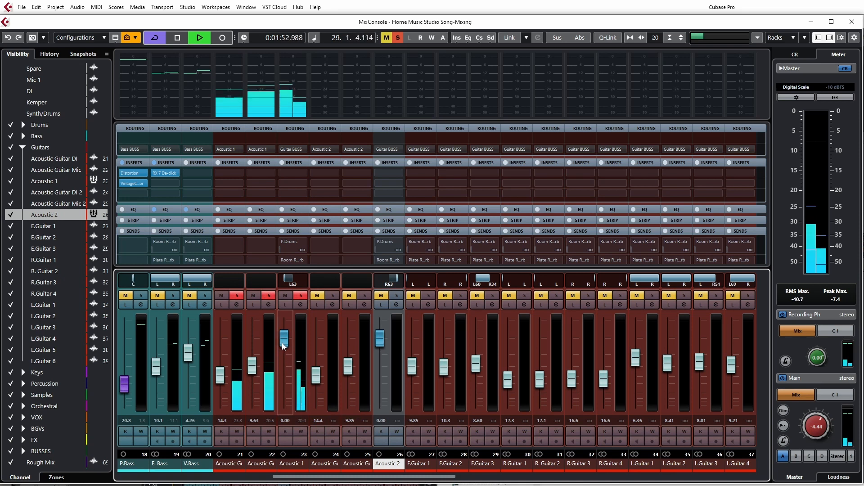
left_click_drag(284, 345, 284, 328)
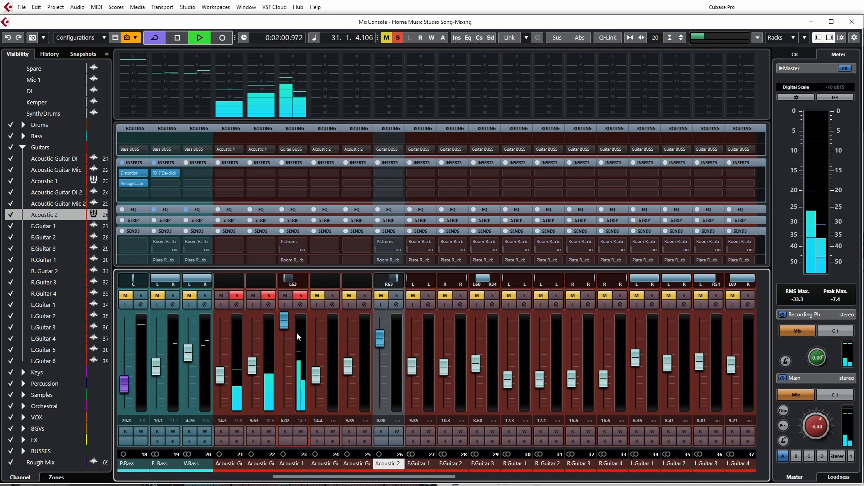
Step: Enable the low-cut filter in the Acoustic 1 group's channel EQ and sweep it up to 230.5 Hz during playback
left_click(299, 305)
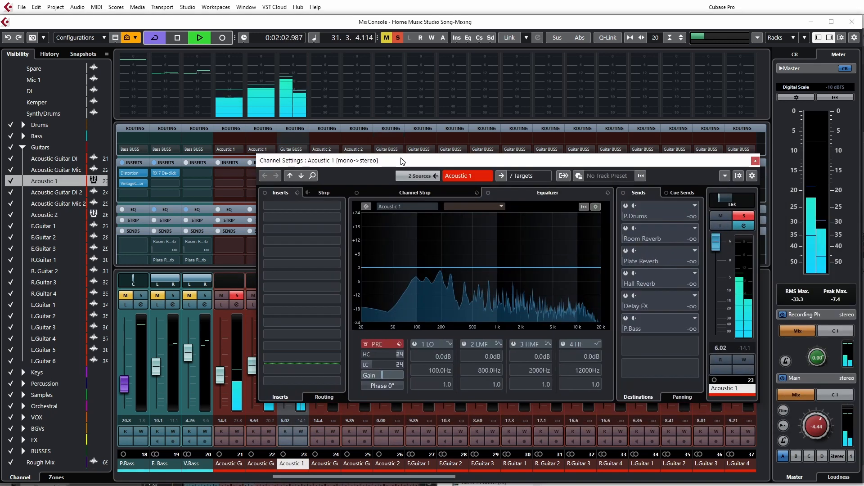
left_click(365, 365)
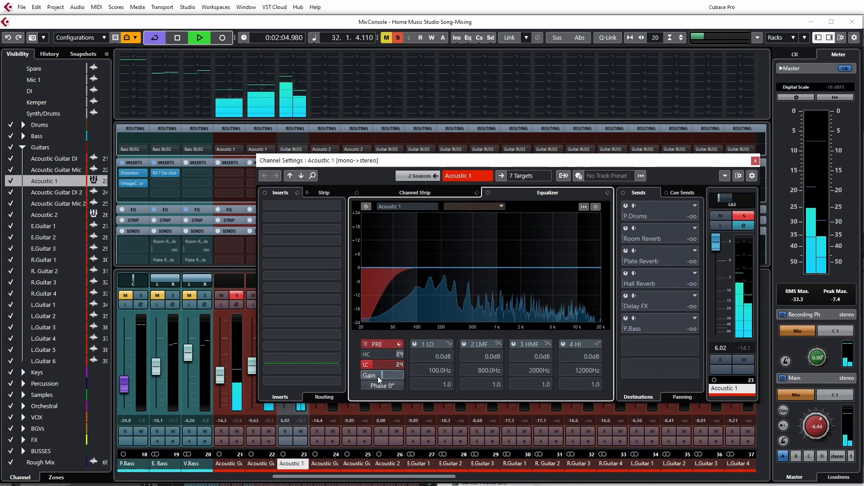
scroll(373, 366, "up", 10)
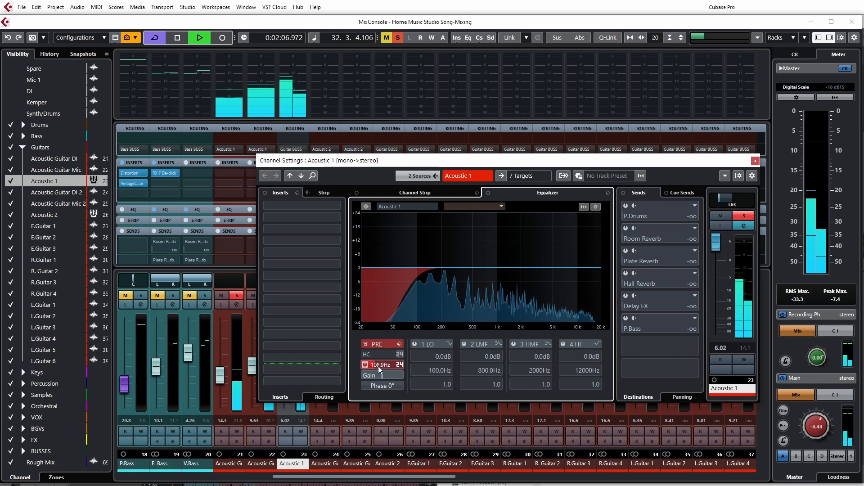
scroll(378, 366, "up", 7)
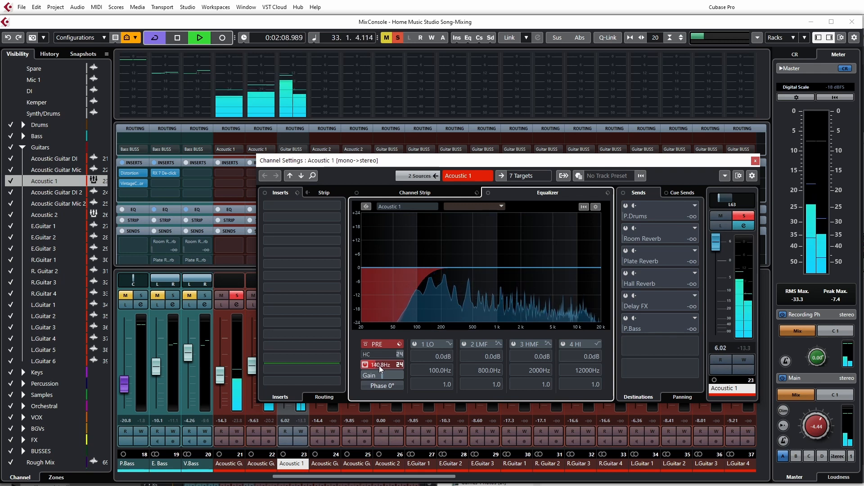
scroll(379, 365, "up", 2)
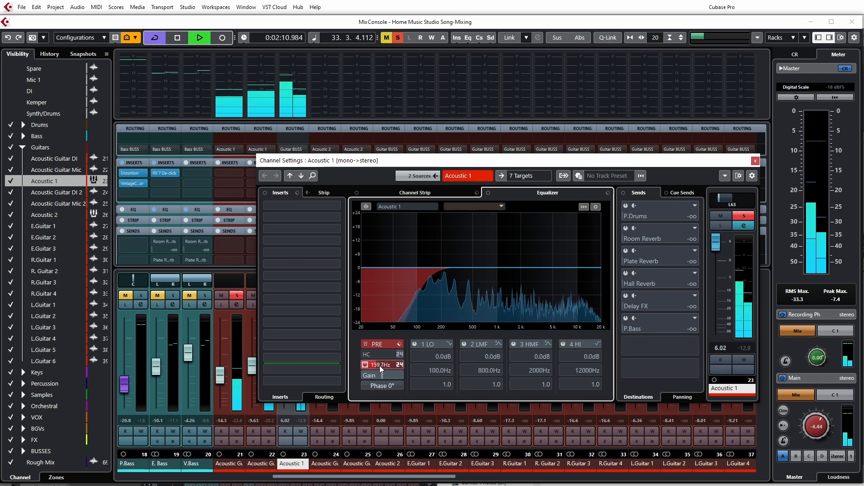
scroll(379, 365, "up", 2)
scroll(380, 366, "up", 2)
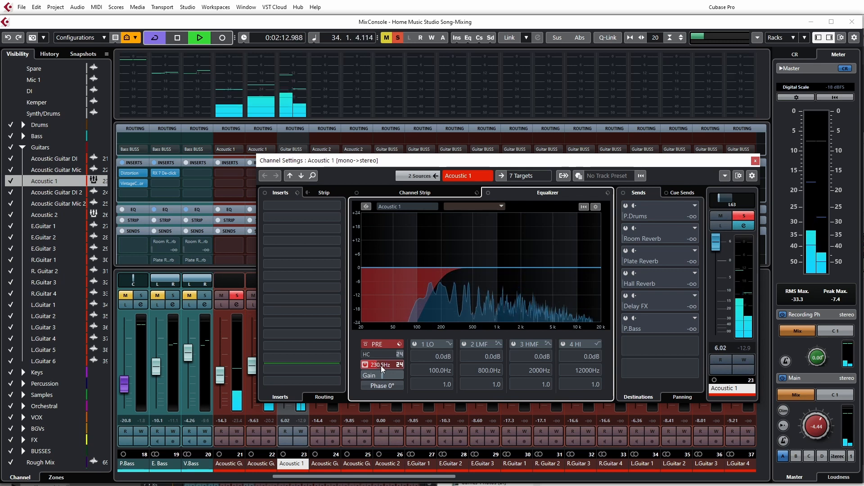
Step: Sweep Acoustic 1's low-cut filter down to 27.2 Hz and restart playback from the earlier start position
scroll(381, 366, "down", 14)
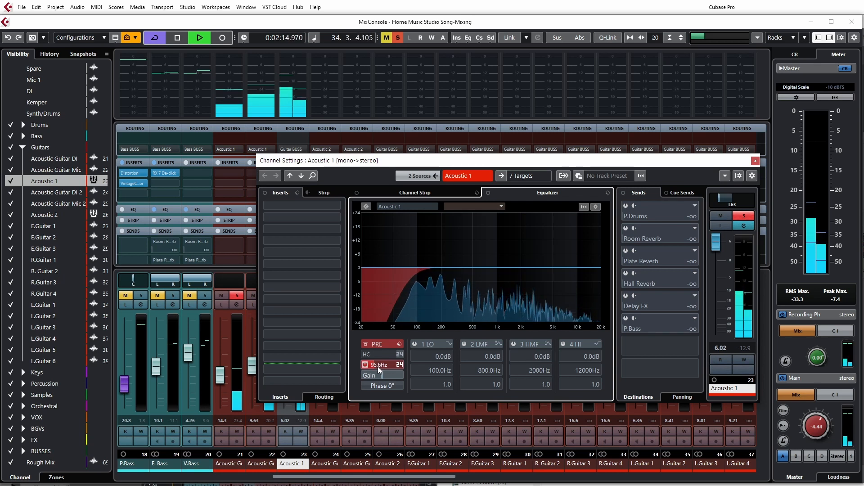
scroll(378, 365, "up", 2)
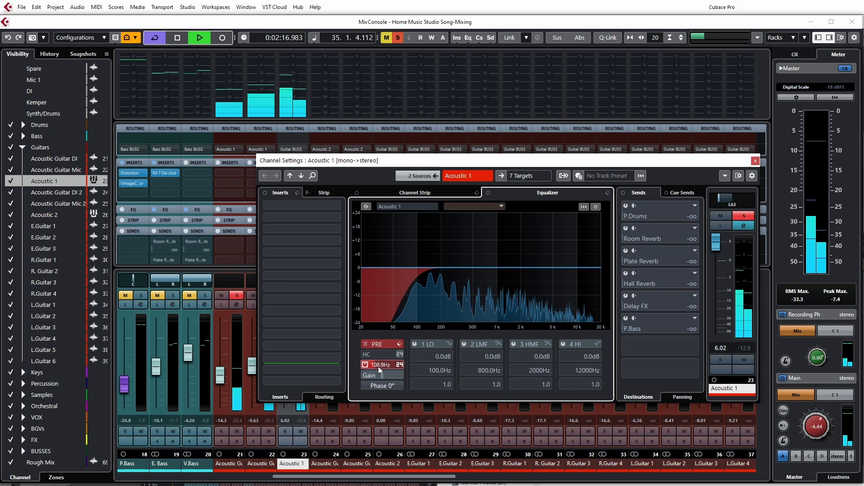
scroll(378, 366, "down", 4)
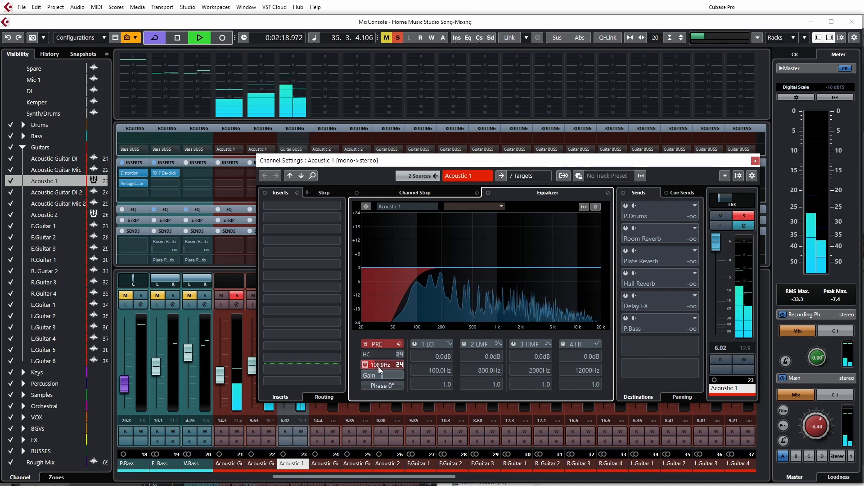
scroll(377, 366, "down", 18)
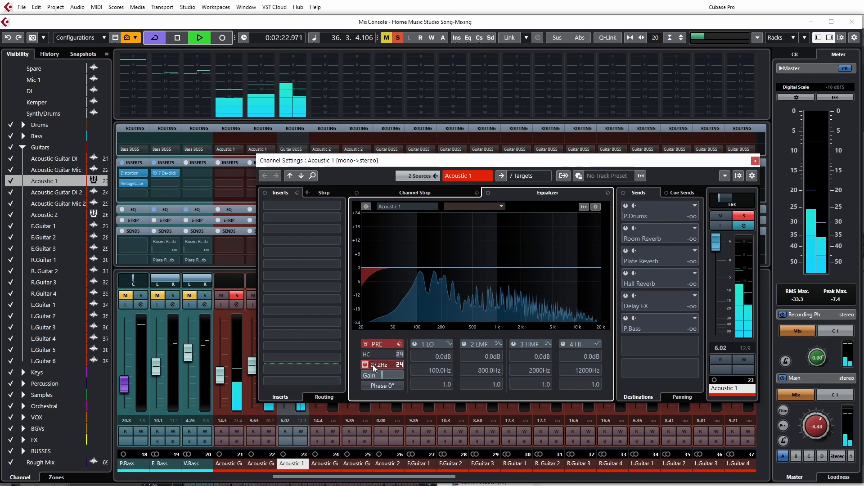
key("space")
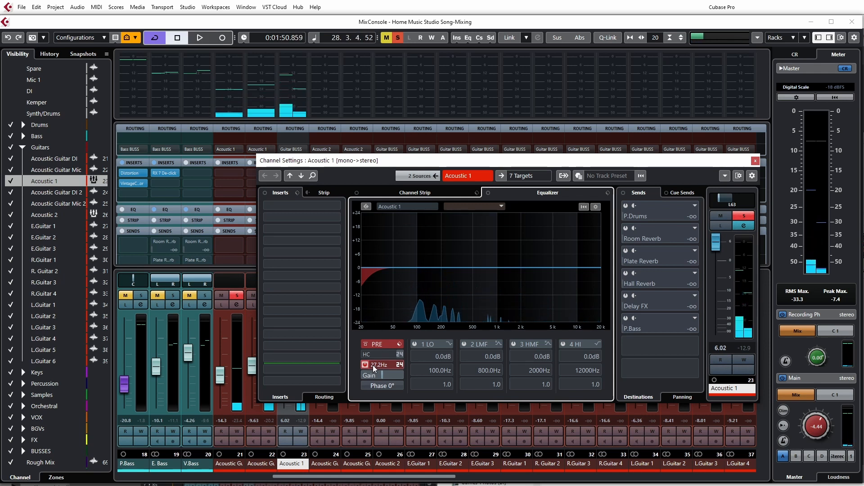
key("space")
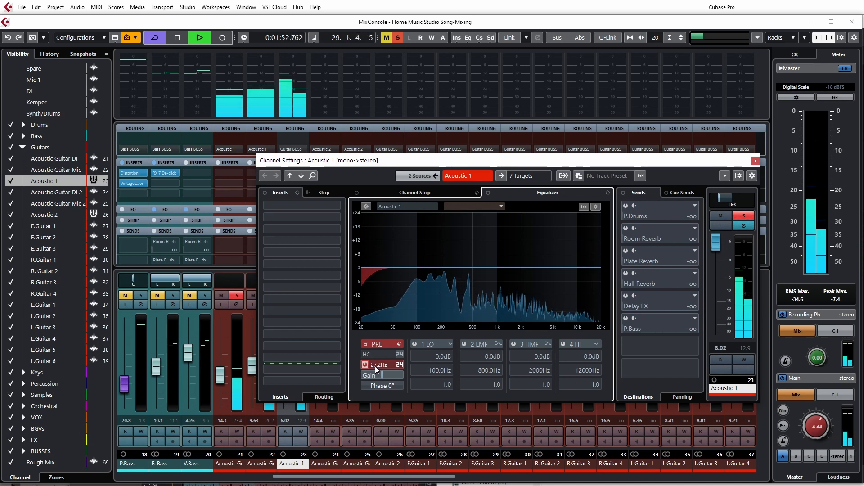
Step: Sweep Acoustic 1's low-cut filter up to about 181 Hz and bring it back down to about 100 Hz
scroll(375, 364, "up", 10)
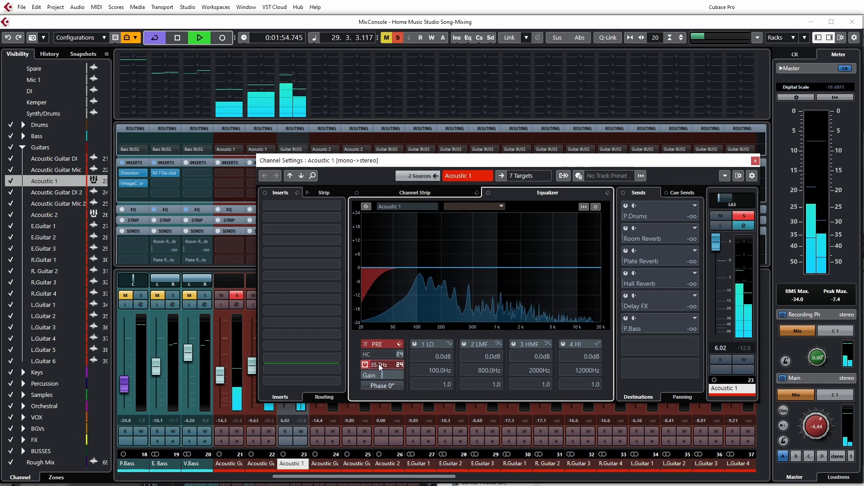
scroll(382, 365, "up", 12)
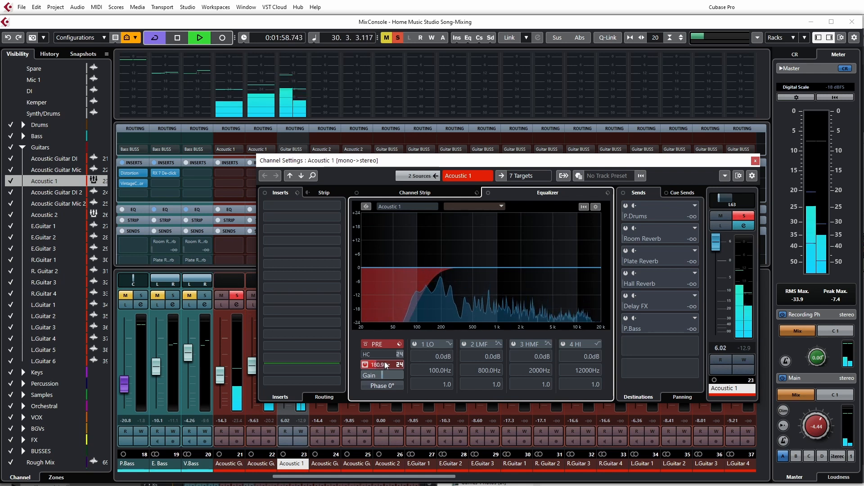
scroll(385, 366, "down", 4)
scroll(384, 365, "down", 2)
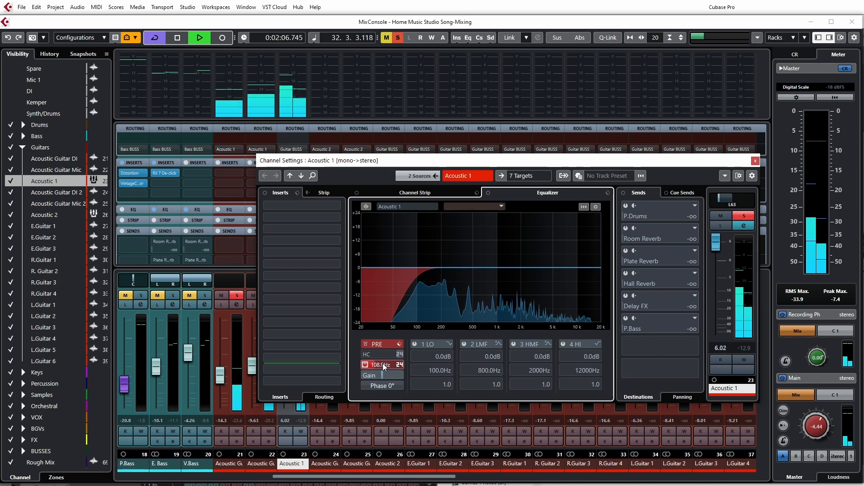
scroll(382, 365, "down", 2)
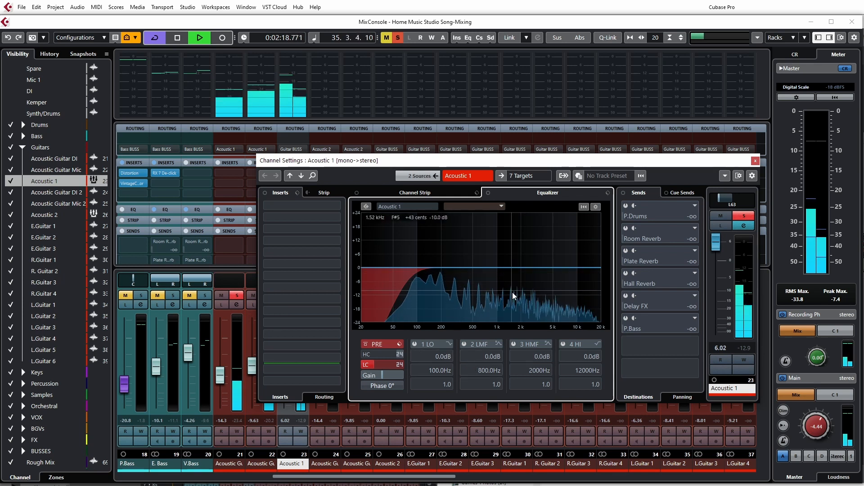
Step: In Acoustic 1's EQ, cut 3.1 dB at 491.2 Hz with LMF and 3.0 dB at 178.8 Hz with LO as a parametric band
left_click(471, 345)
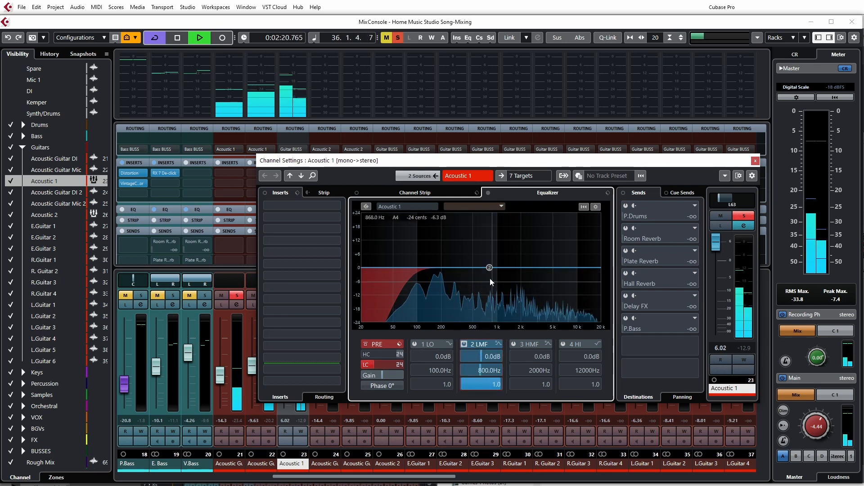
left_click_drag(490, 266, 471, 275)
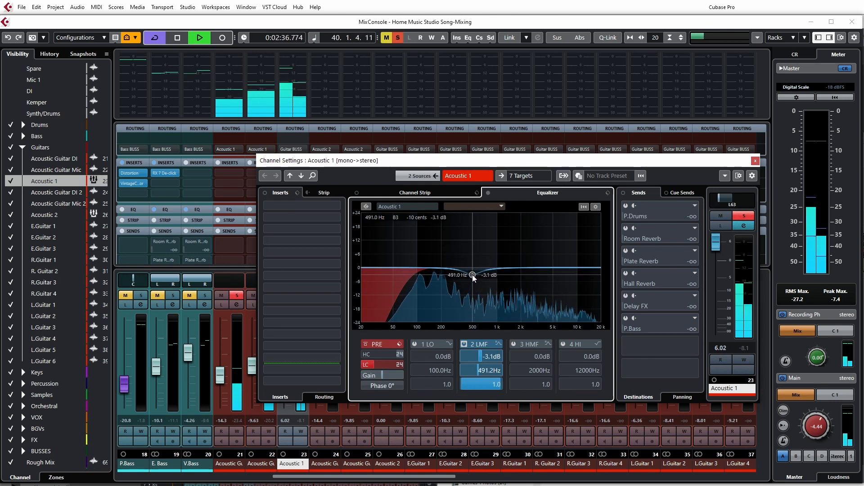
left_click(448, 344)
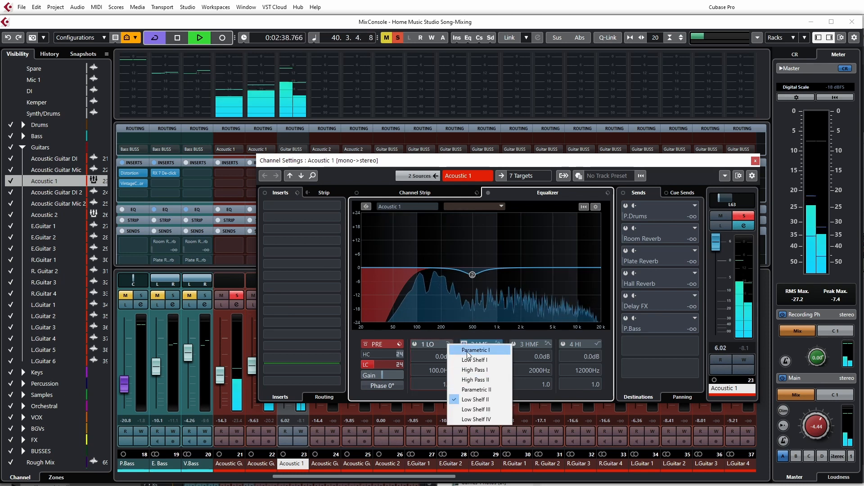
left_click(471, 360)
left_click(415, 344)
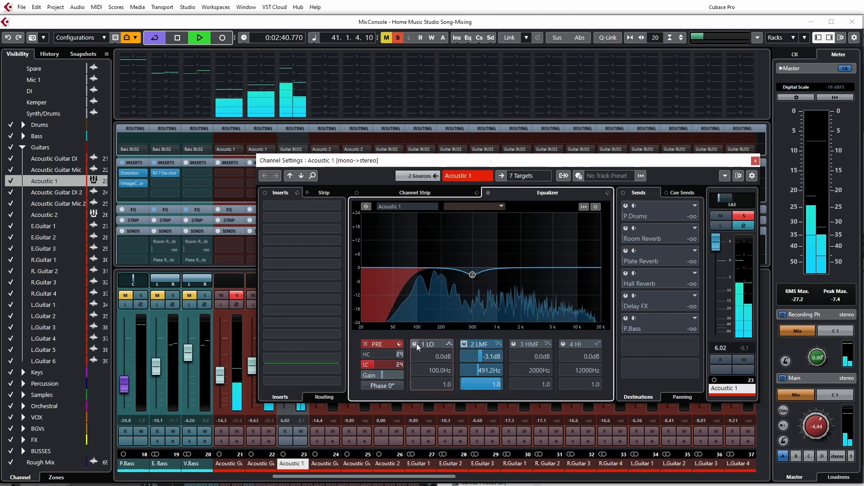
left_click_drag(412, 270, 437, 276)
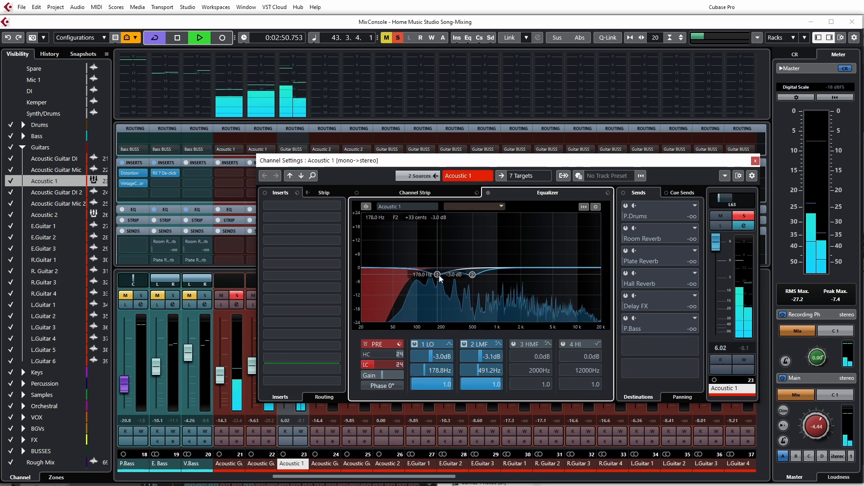
Step: Enable the HI band in Acoustic 1's EQ as a 3.1 dB boost at 2209 Hz, close the channel settings and stop playback
left_click(563, 344)
left_click_drag(582, 267, 524, 264)
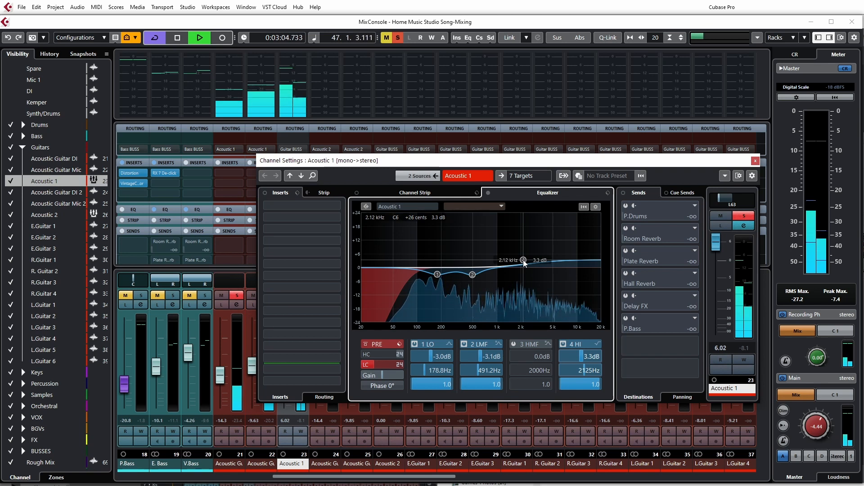
left_click_drag(524, 261, 525, 261)
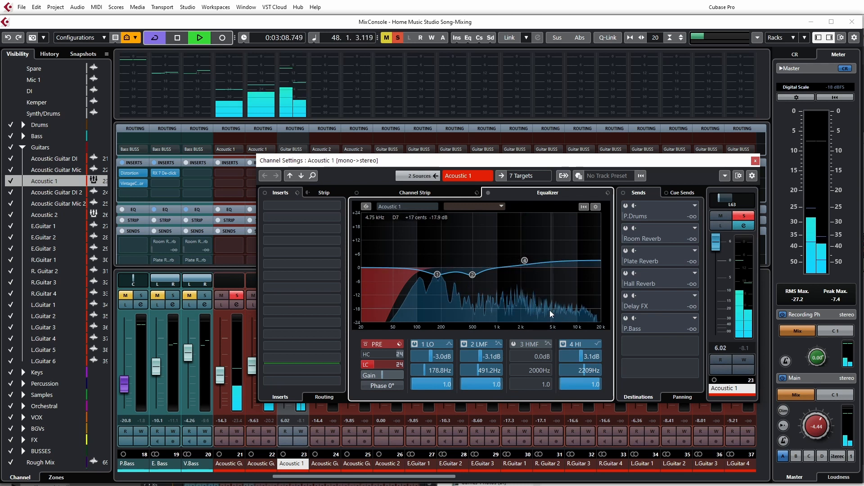
left_click(751, 163)
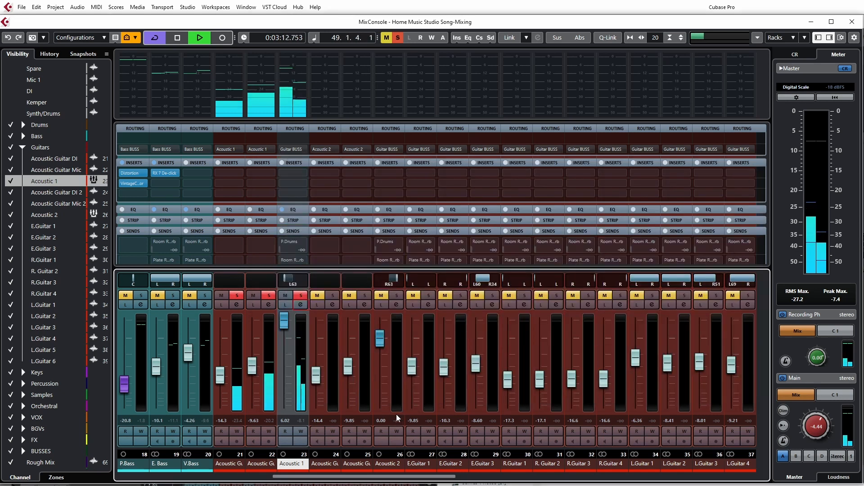
key("space")
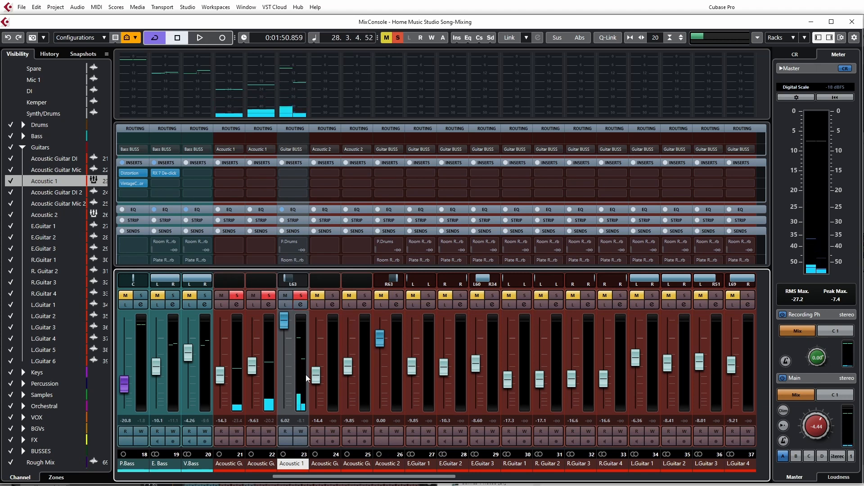
Step: Insert Tube Compressor in Acoustic 1's first insert slot and move its window clear of the channel's fader
left_click(302, 174)
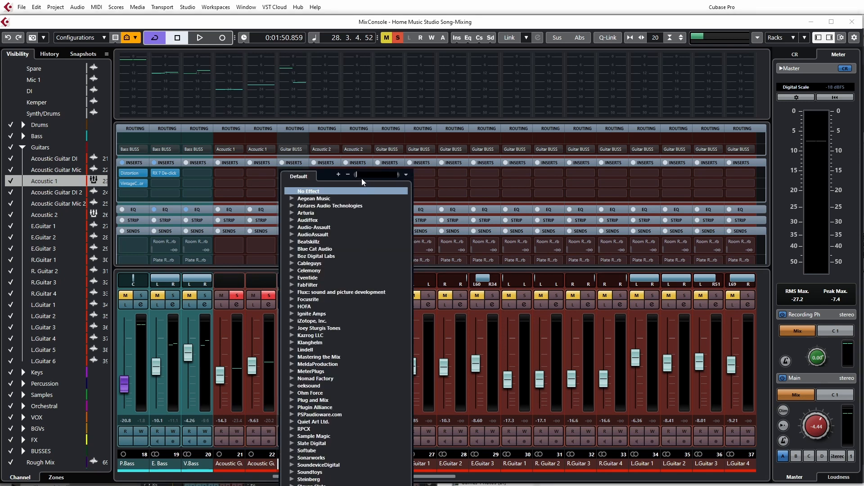
type("tube")
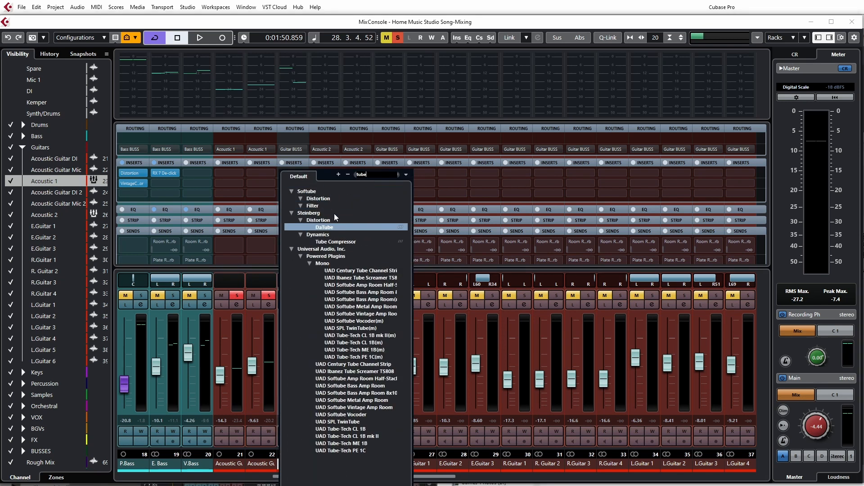
left_click(339, 243)
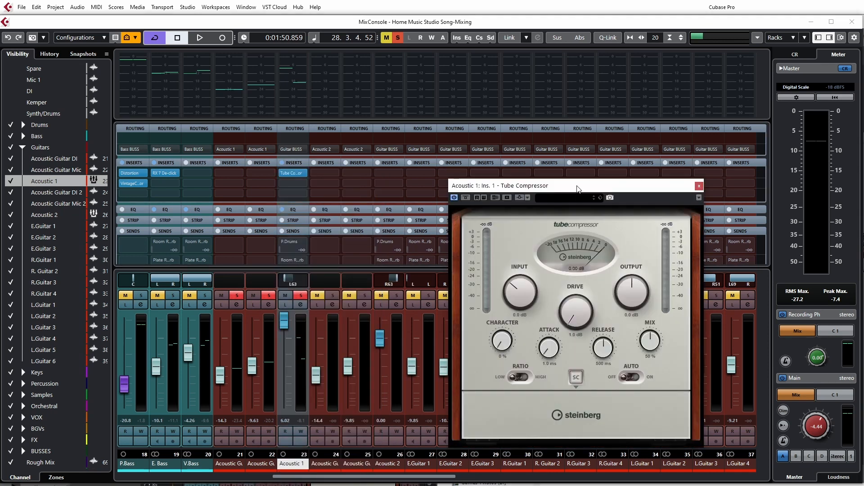
left_click_drag(577, 188, 489, 173)
Step: During playback, set the Tube Compressor's input to 24.1 dB, attack to 24.6 ms, release to 202 ms and mix to 100%
key("space")
left_click_drag(426, 281, 428, 255)
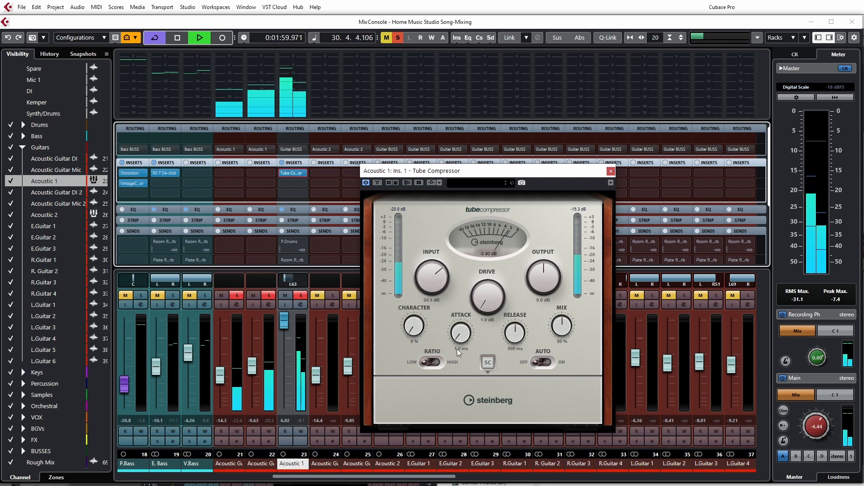
left_click_drag(458, 331, 461, 338)
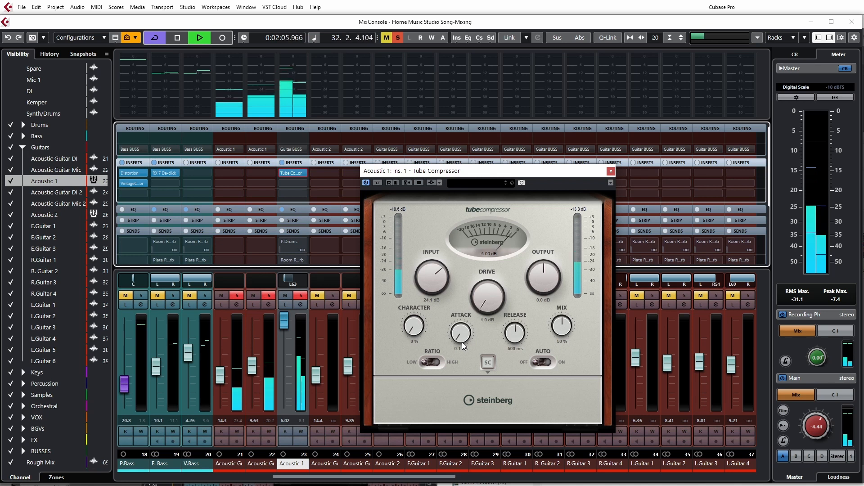
left_click_drag(513, 335, 513, 334)
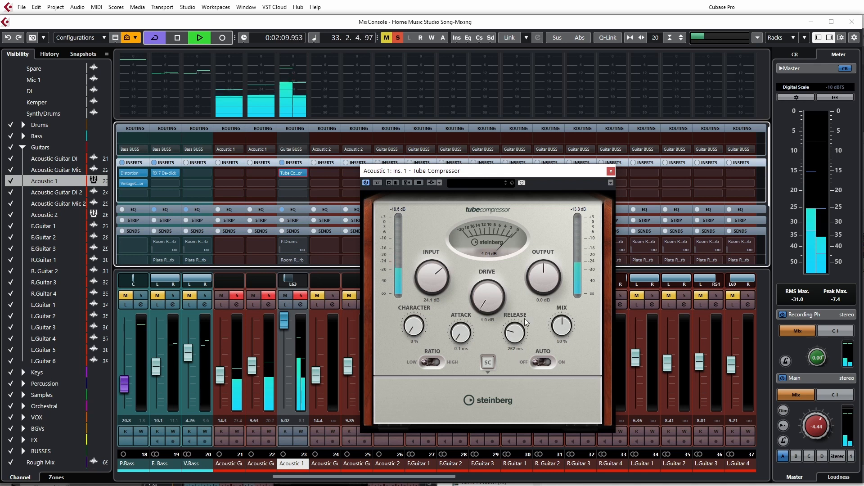
left_click_drag(557, 331, 605, 236)
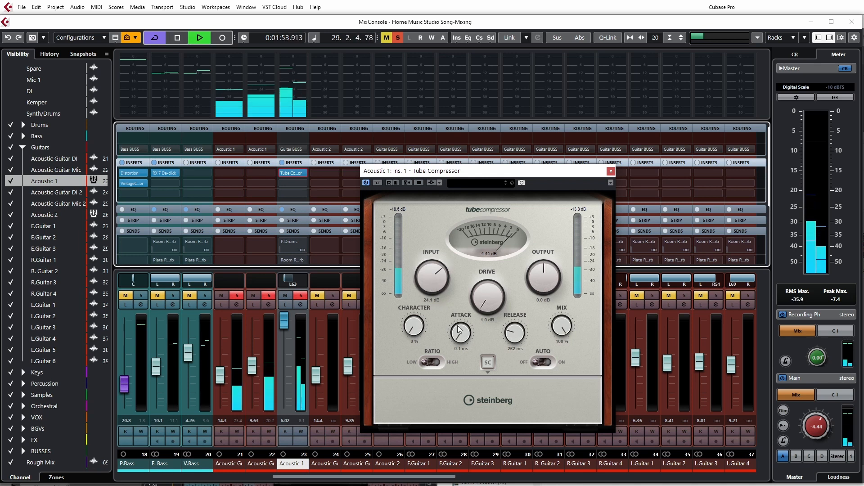
left_click_drag(459, 336, 459, 314)
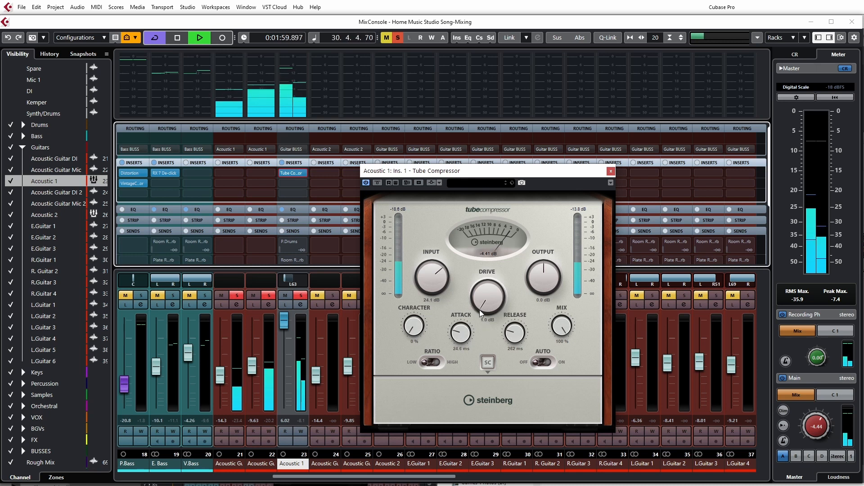
Step: Try high drive and 100% character on the Tube Compressor, settling on 4.2 dB drive and 41% character
left_click_drag(478, 308, 488, 244)
left_click_drag(414, 322, 412, 310)
left_click_drag(418, 245, 427, 345)
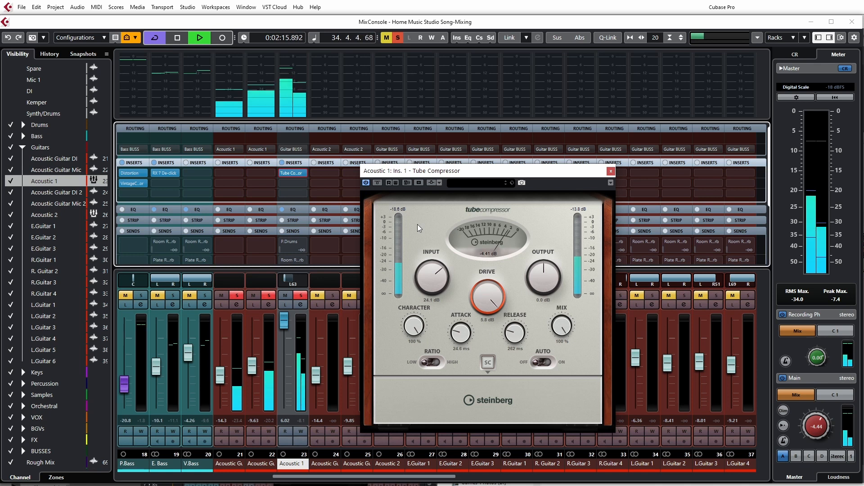
left_click_drag(417, 224, 414, 295)
left_click_drag(487, 300, 486, 331)
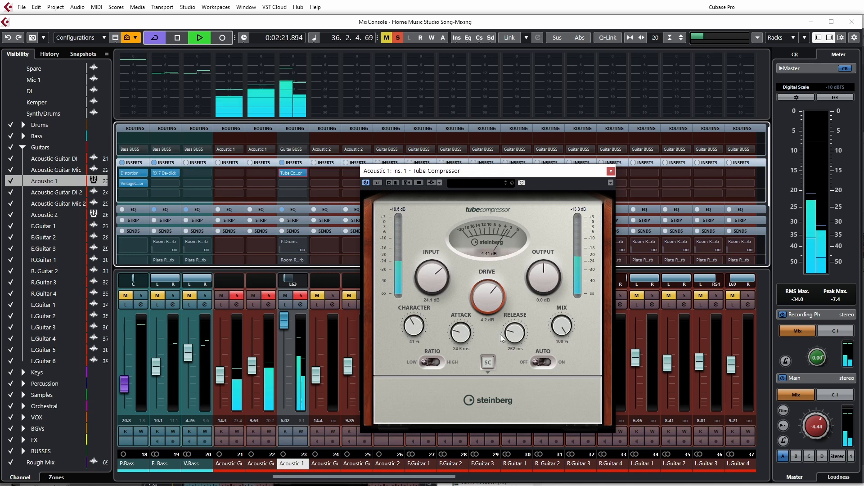
Step: Set the Tube Compressor's release to 327 ms and attack to 19.6 ms, and lower its input gain slightly
left_click_drag(526, 341, 523, 371)
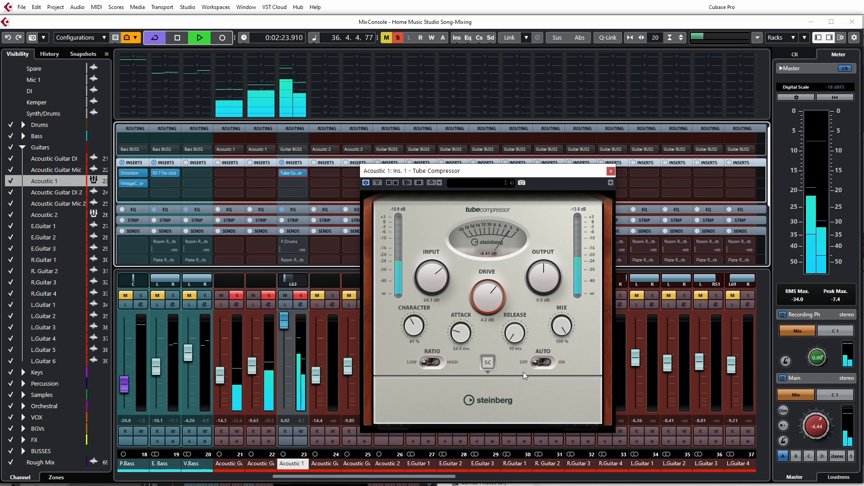
left_click_drag(514, 340, 507, 306)
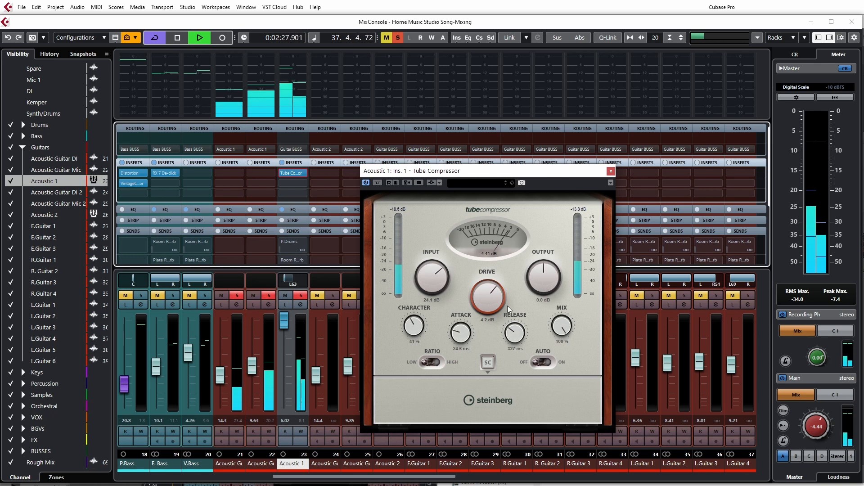
left_click_drag(460, 333, 460, 341)
left_click_drag(425, 285, 426, 289)
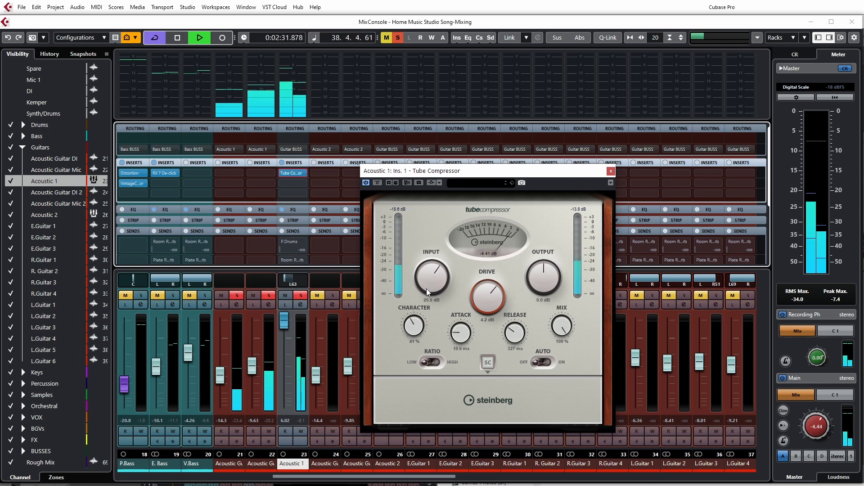
Step: Adjust the Tube Compressor's output to -1.1 dB while comparing its level with the bypassed signal
left_click_drag(546, 280, 546, 276)
left_click(378, 183)
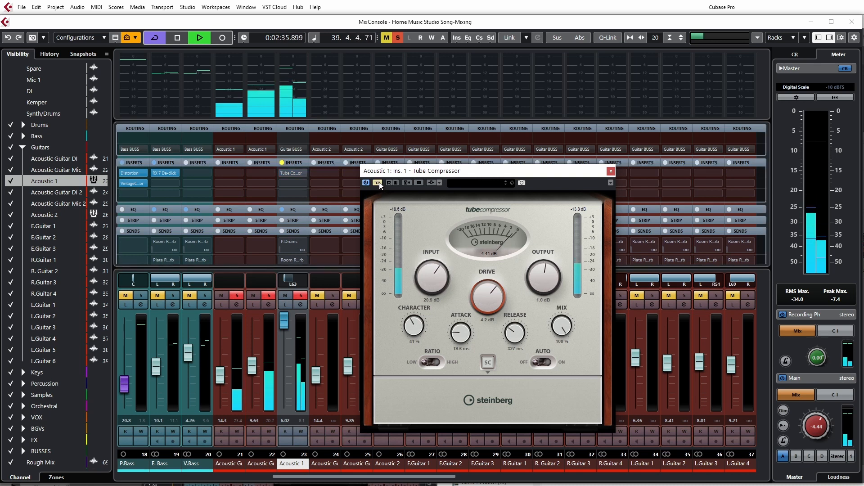
left_click(378, 183)
left_click_drag(543, 258, 544, 272)
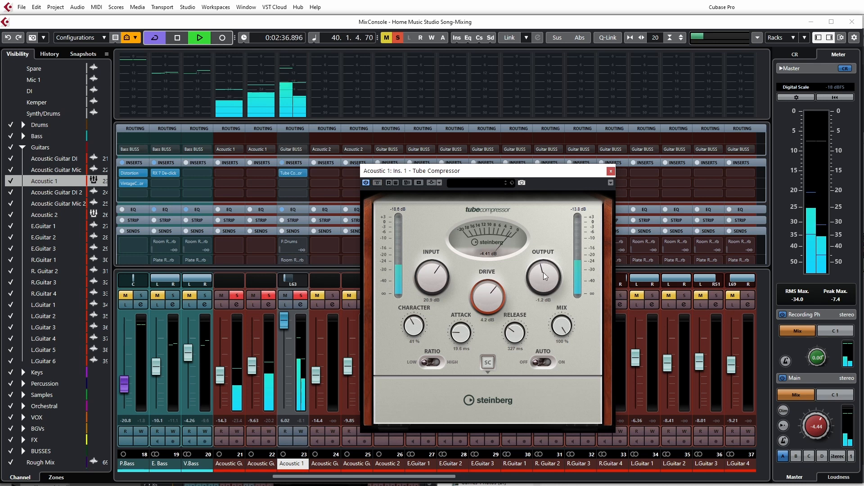
left_click(377, 184)
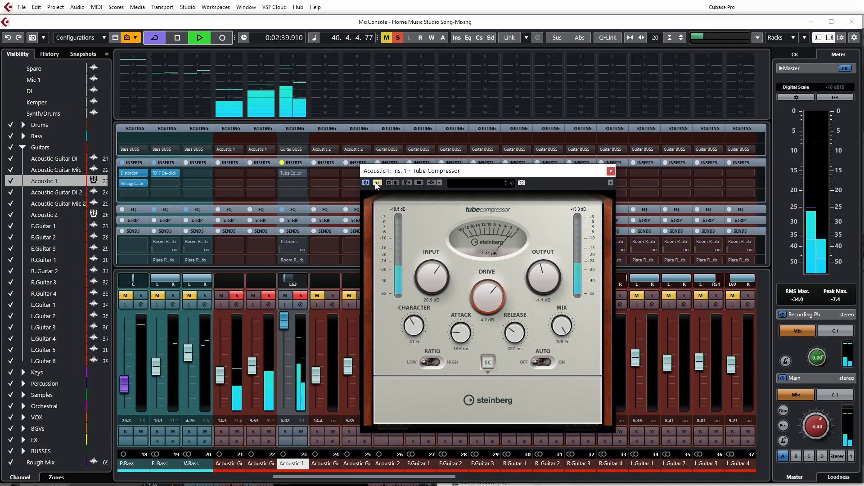
left_click(377, 183)
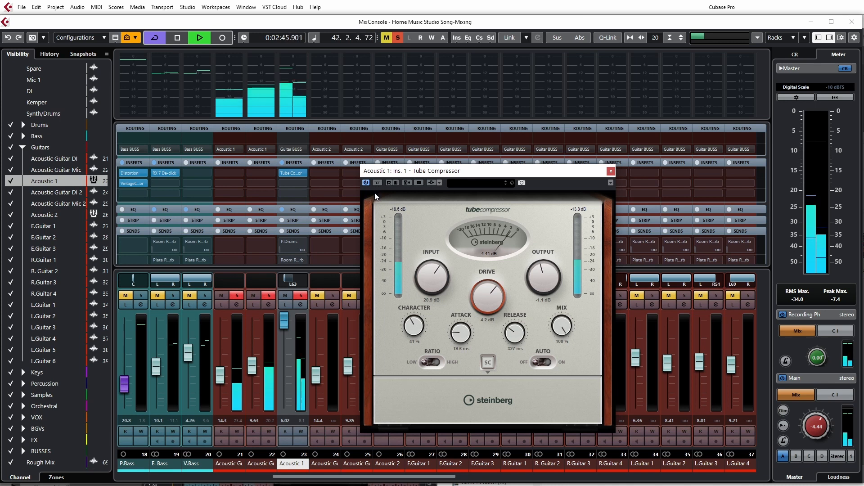
Step: Raise the Tube Compressor's input to 23.8 dB and lower its output to -2.4 dB, checking the level against bypass
left_click_drag(433, 284, 433, 279)
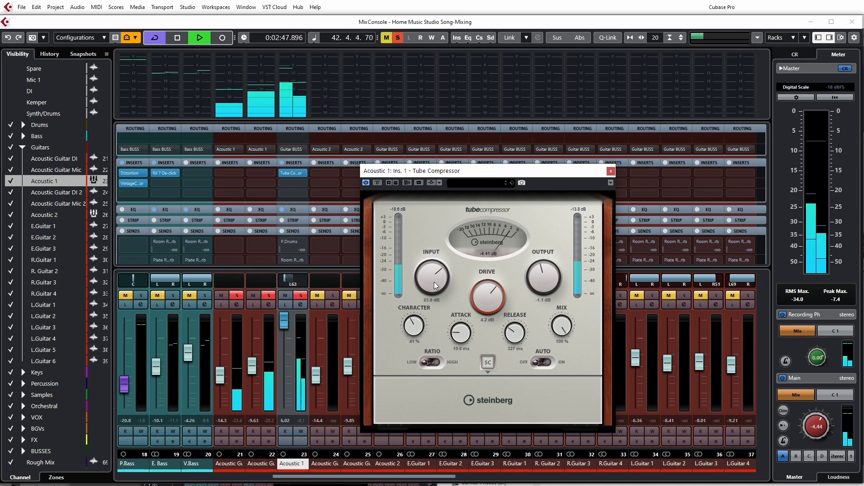
left_click_drag(538, 277, 539, 279)
left_click(377, 182)
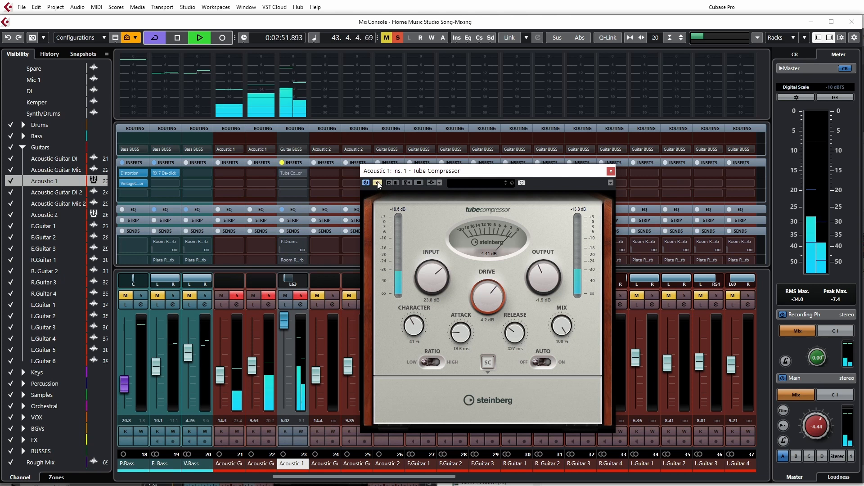
left_click(377, 182)
left_click_drag(542, 274, 541, 276)
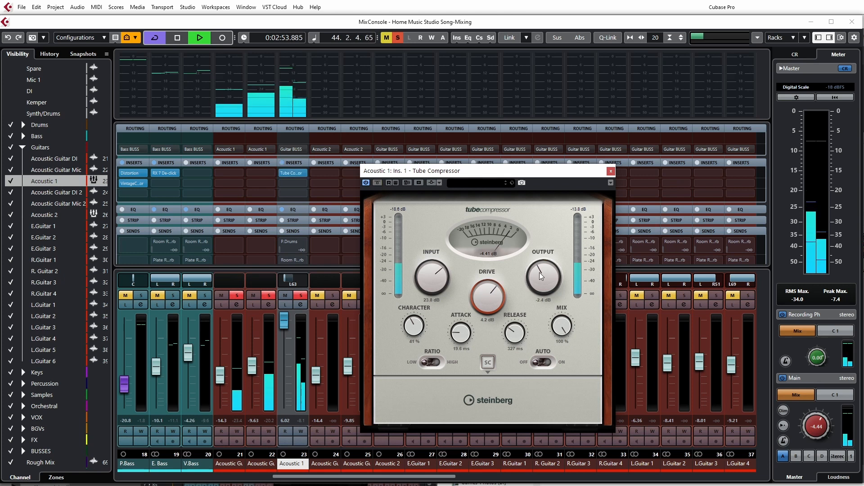
Step: Compare Acoustic 1 with the Tube Compressor bypassed and active, leave it active, stop playback and close the plug-in
left_click(378, 183)
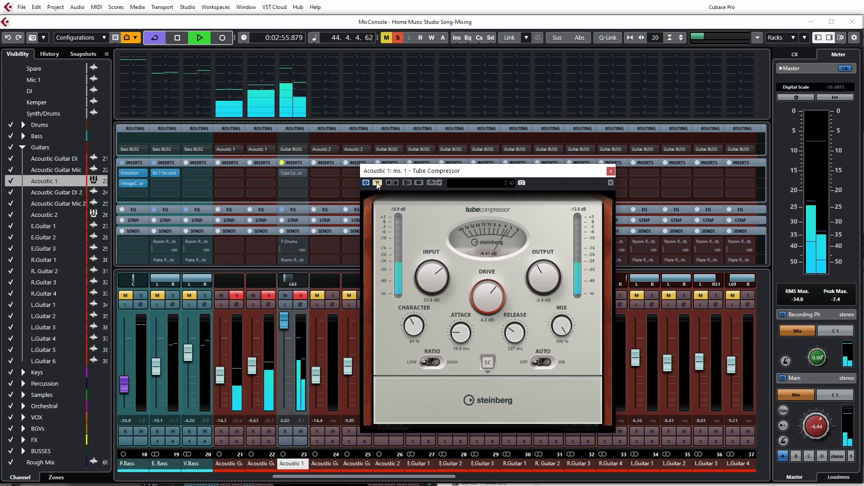
left_click(377, 182)
left_click(377, 182)
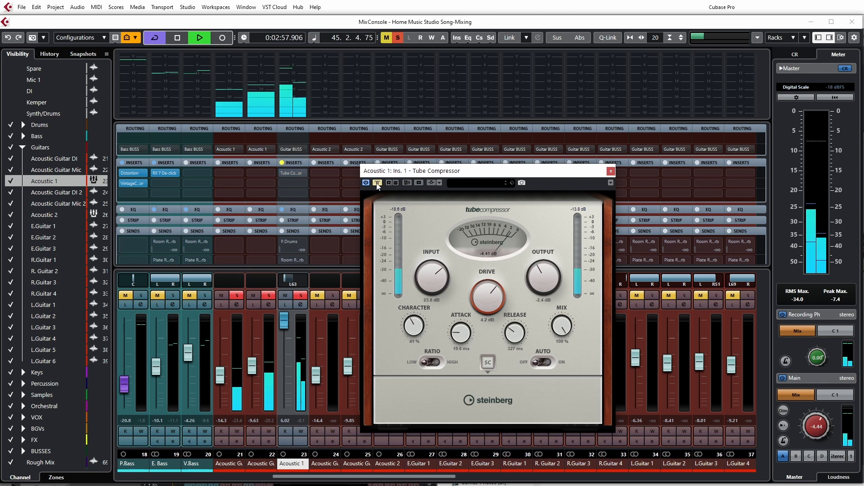
left_click(377, 183)
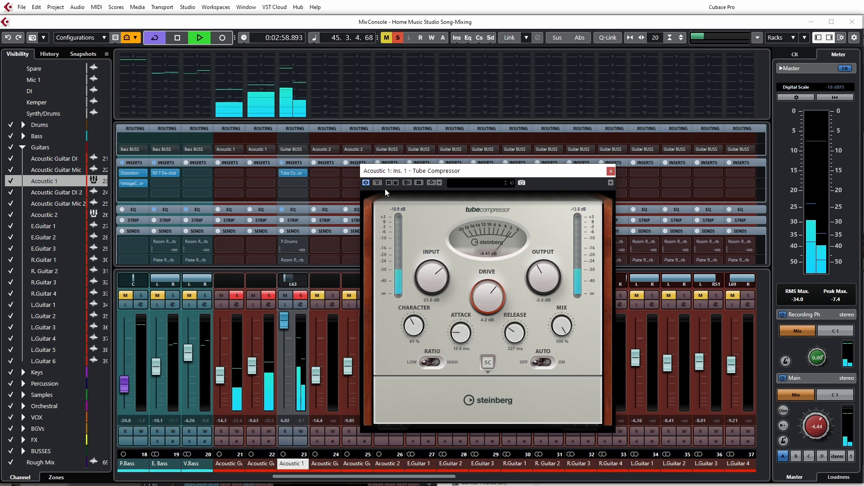
key("space")
left_click(610, 171)
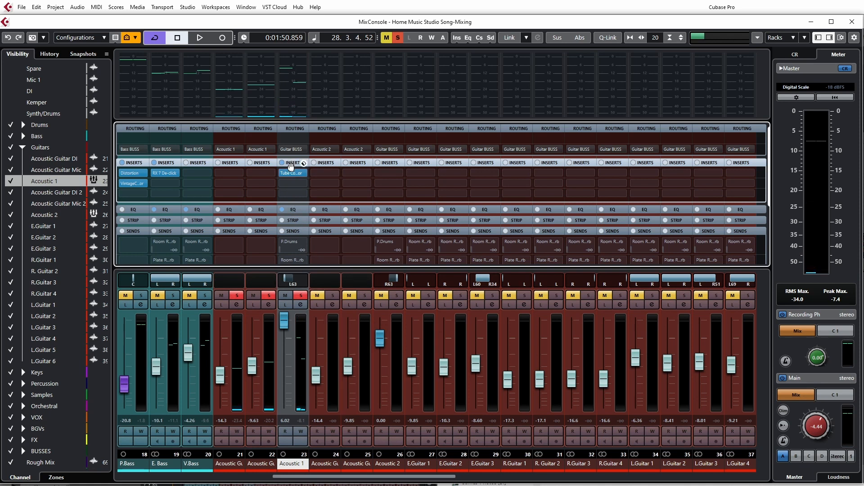
Step: Solo the Acoustic 2 group instead of Acoustic 1 and raise its fader to 6.02 dB during playback
left_click_drag(393, 295, 306, 293)
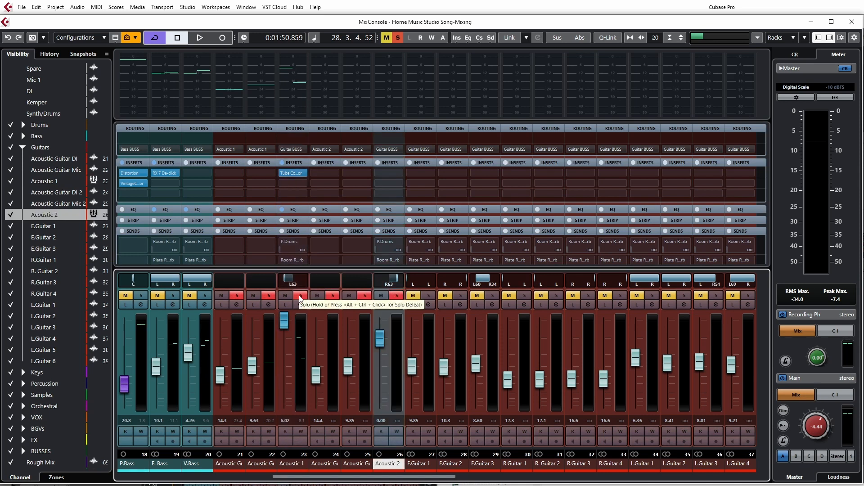
left_click(300, 296)
key("space")
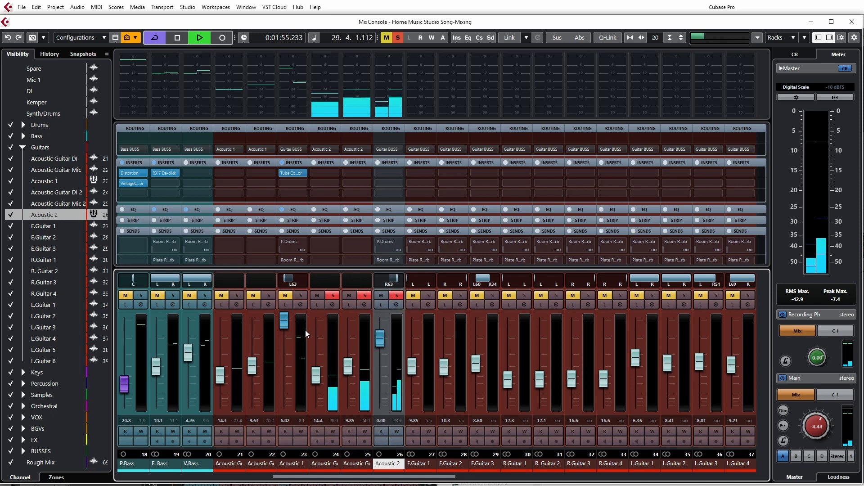
left_click_drag(385, 343, 385, 327)
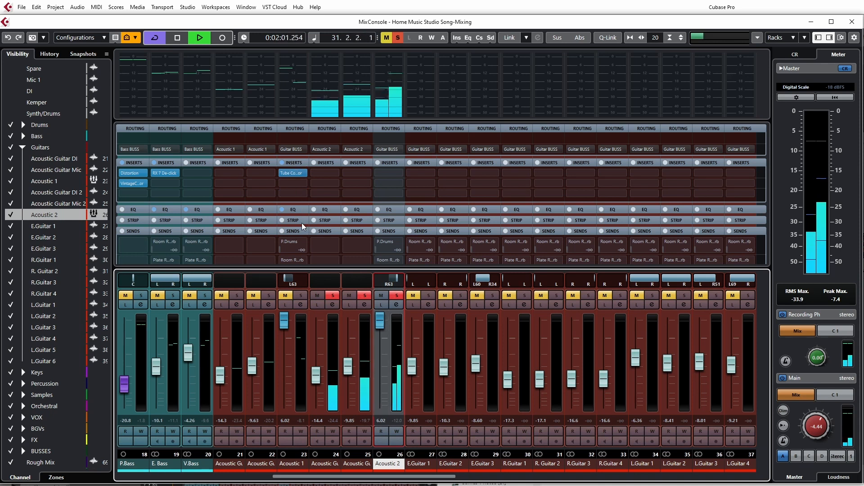
key("space")
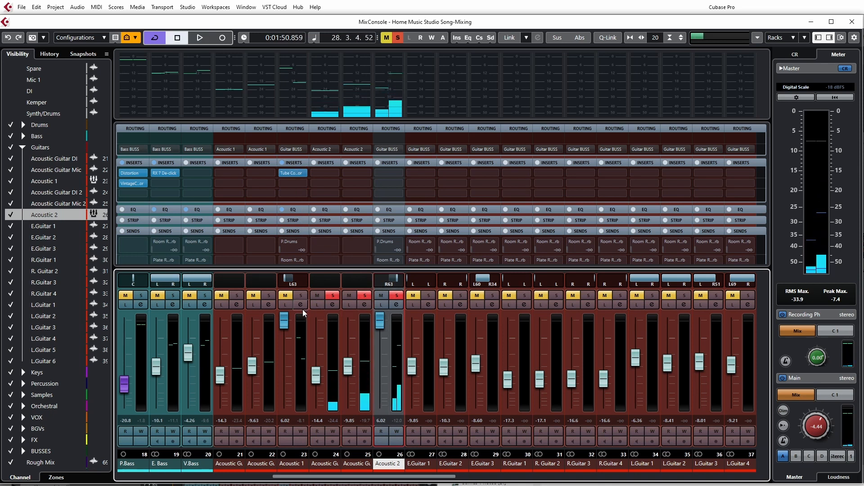
Step: Open Acoustic 1's channel settings, copy its EQ input filter setting and move the window clear of Acoustic 2's channel
left_click(300, 305)
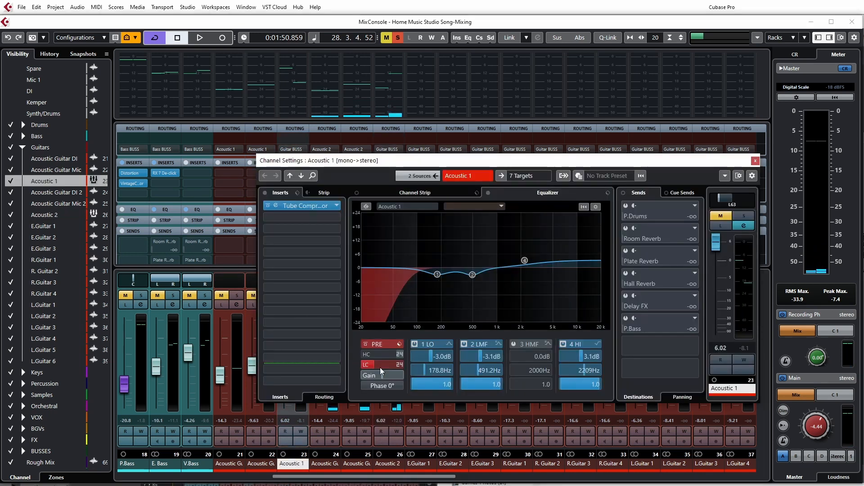
right_click(386, 347)
left_click(402, 377)
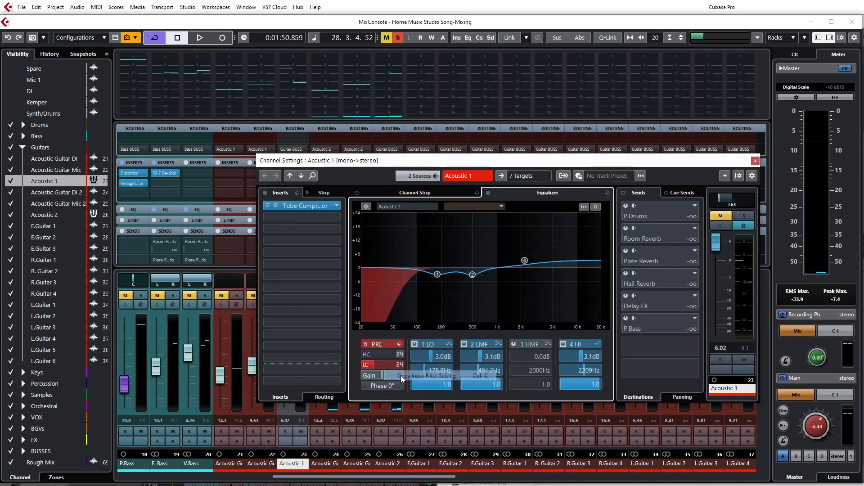
left_click_drag(466, 165, 634, 156)
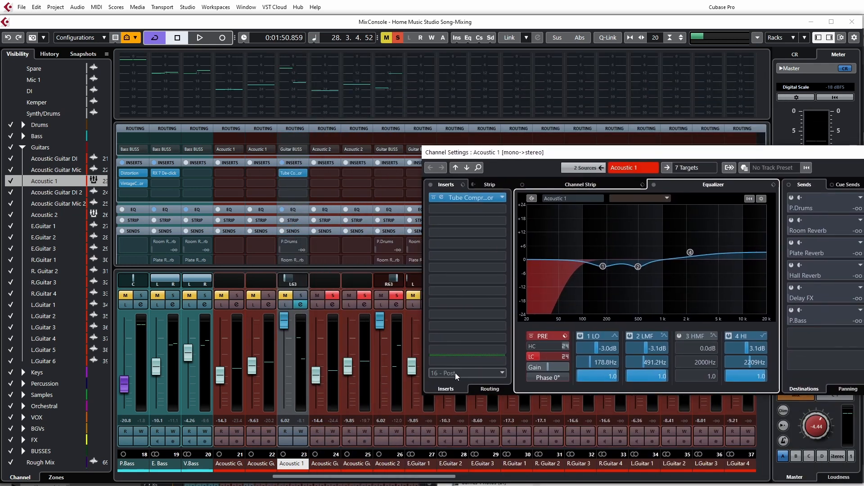
Step: Paste the copied input filter setting into the Acoustic 2 group's equalizer
left_click(396, 305)
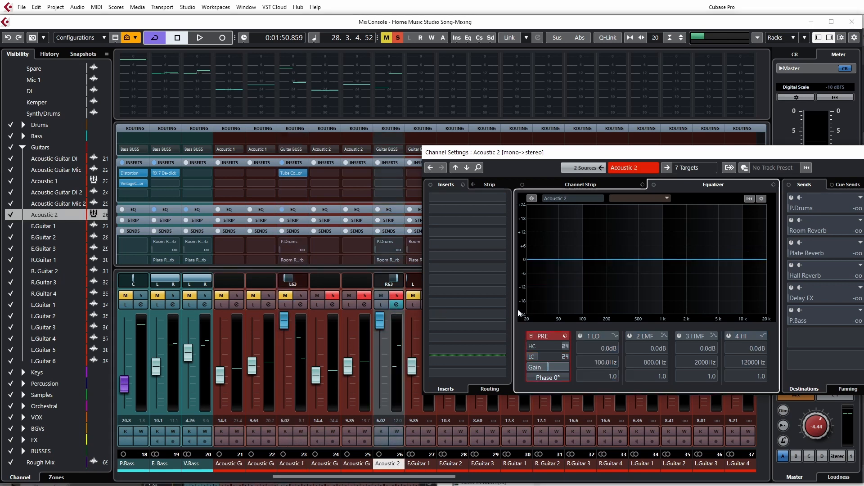
right_click(545, 335)
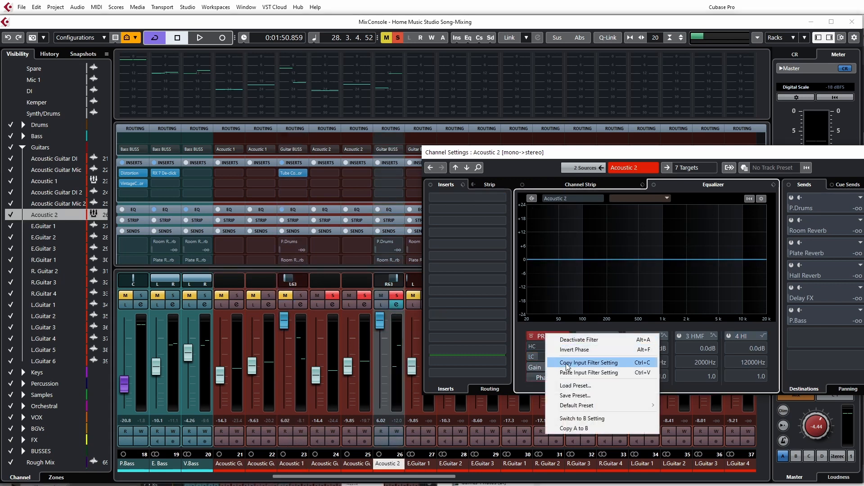
left_click(580, 373)
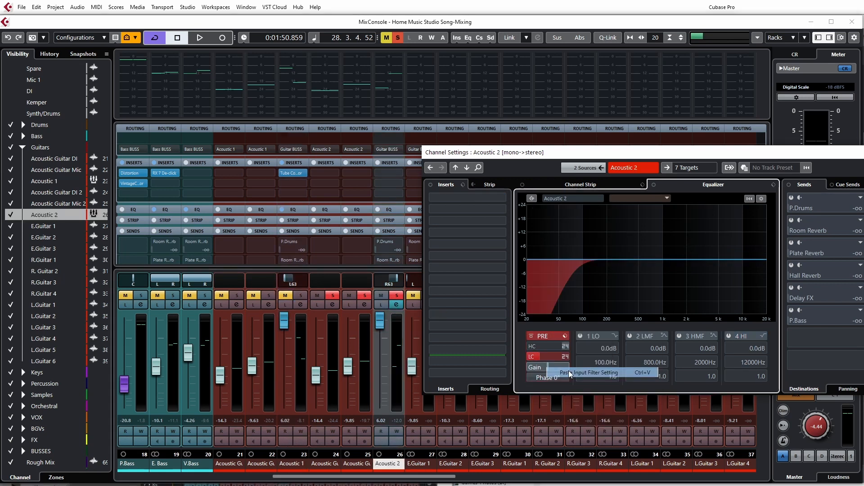
Step: Copy the Acoustic 1 group's EQ band settings and paste them into Acoustic 2's equalizer
left_click(303, 304)
right_click(653, 266)
left_click(663, 298)
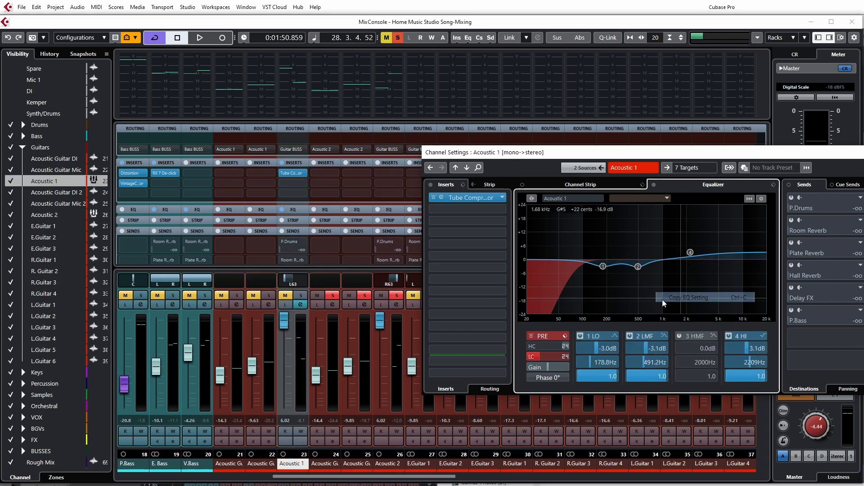
left_click(397, 304)
right_click(639, 291)
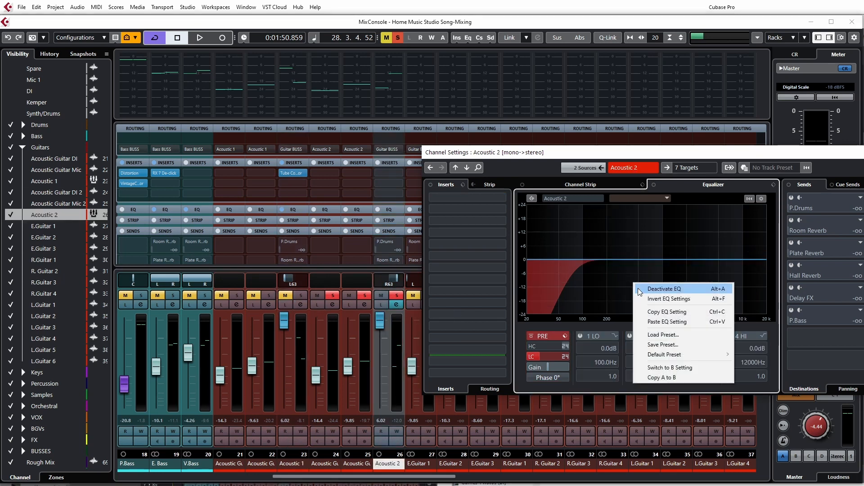
left_click(664, 323)
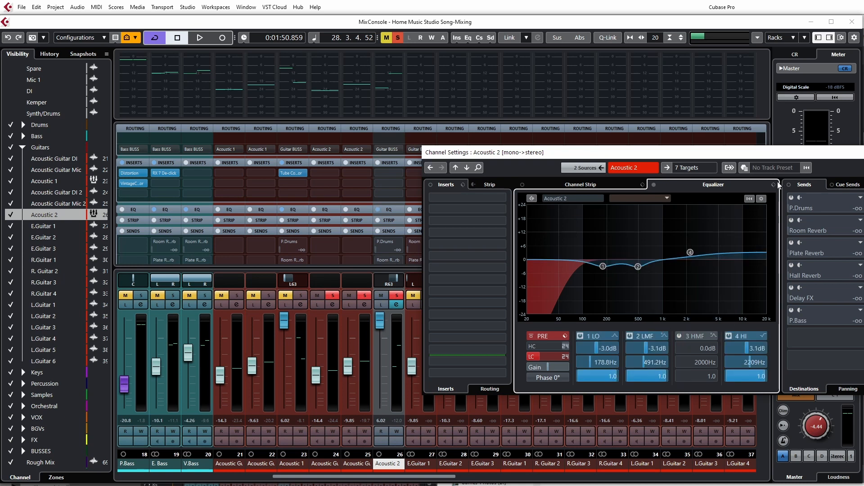
Step: Copy Acoustic 1's inserts with the Tube Compressor to Acoustic 2, audition the channel during playback and close its channel settings
left_click_drag(780, 158, 518, 220)
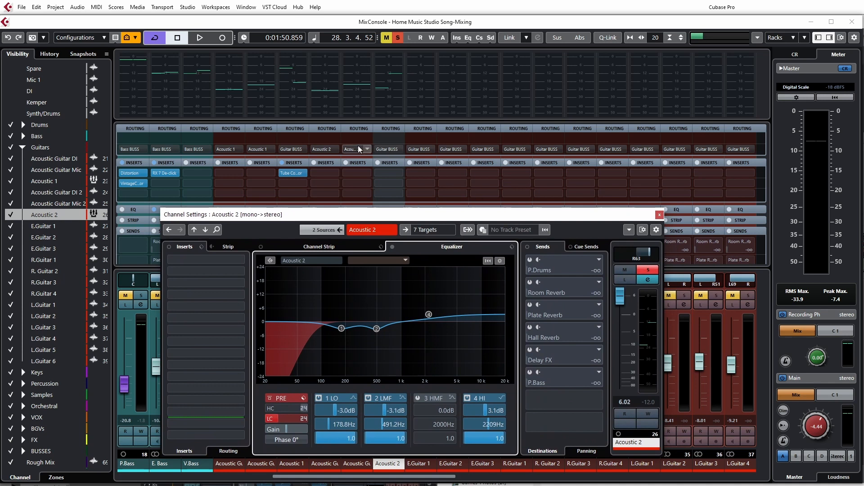
left_click_drag(293, 164, 390, 163)
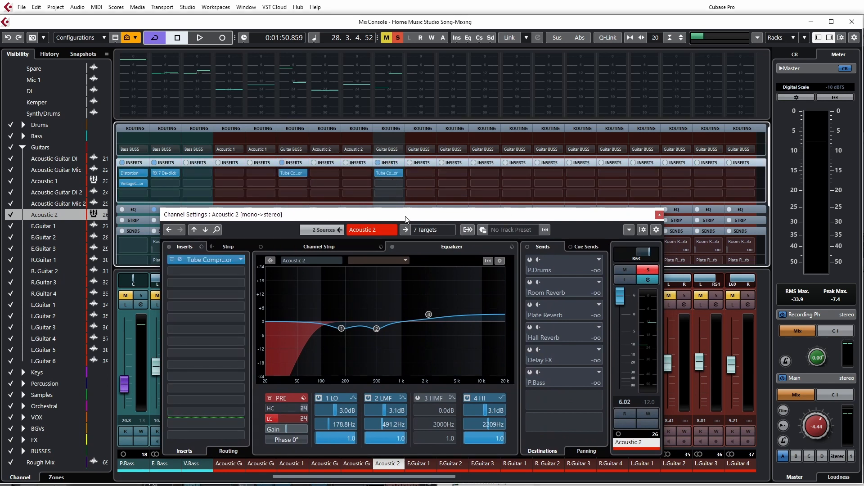
key("space")
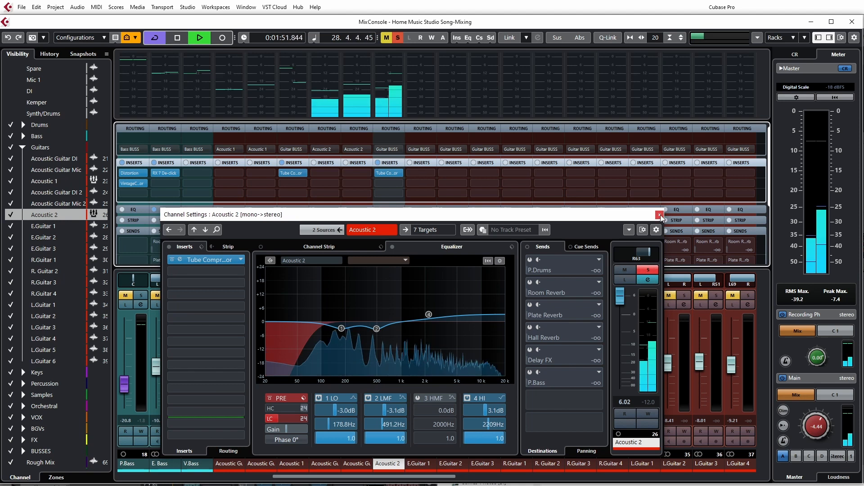
left_click_drag(504, 219, 519, 175)
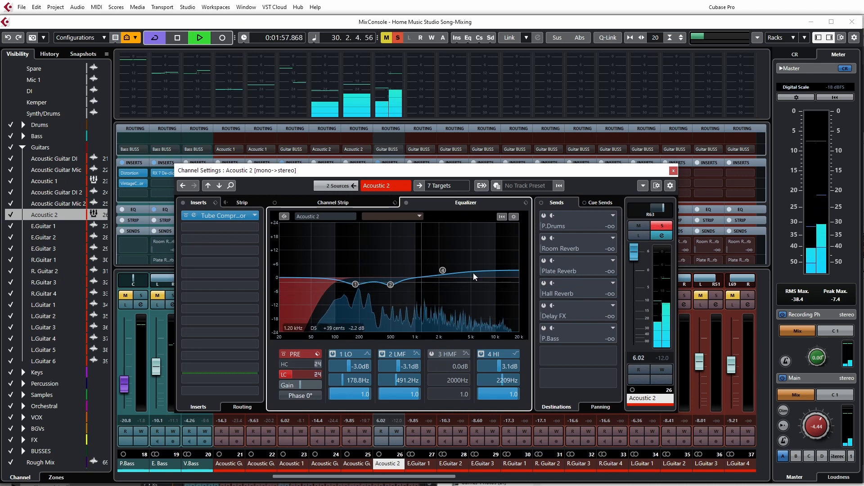
left_click(672, 170)
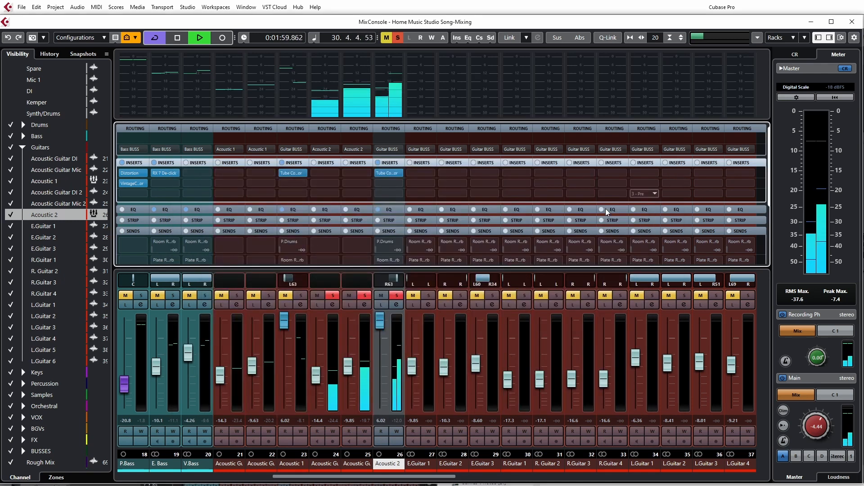
Step: Reset the Acoustic 2 and Acoustic 1 group faders to 0.00 dB and solo Acoustic 1 alongside Acoustic 2
left_click(380, 321, "ctrl")
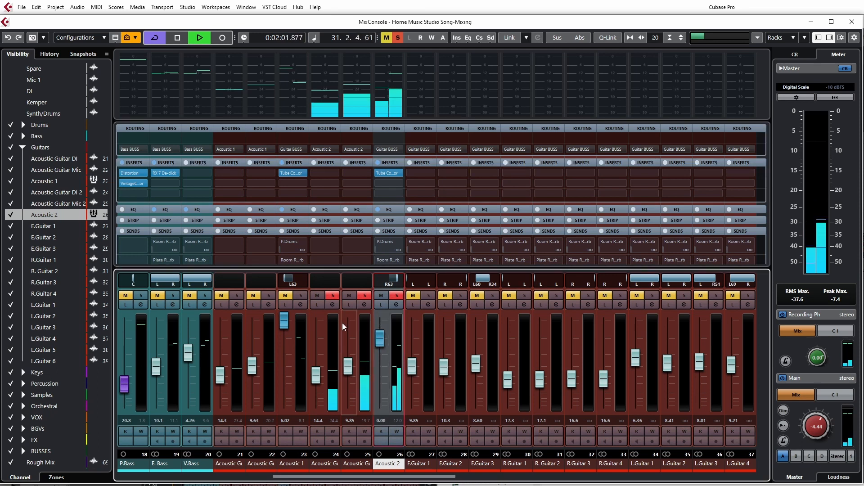
left_click(285, 322, "ctrl")
left_click(300, 296)
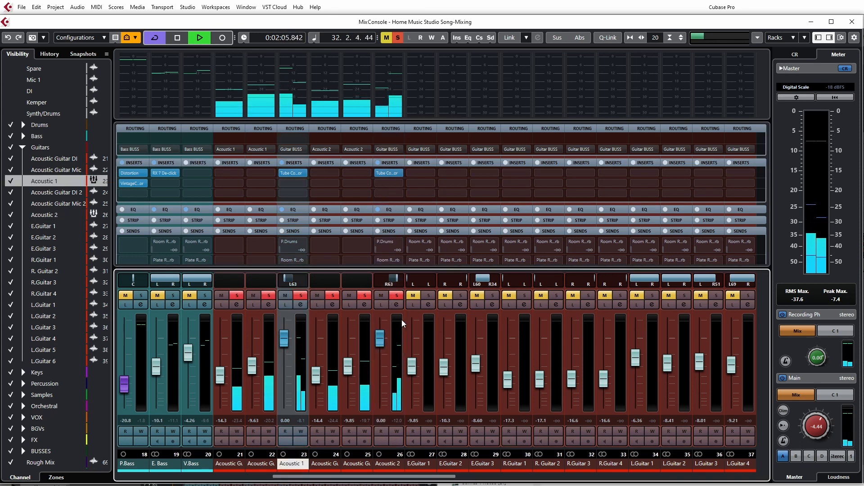
Step: Compare both acoustic groups with inserts and EQ bypassed during playback, leaving their inserts active again
left_click(282, 162)
left_click(378, 164)
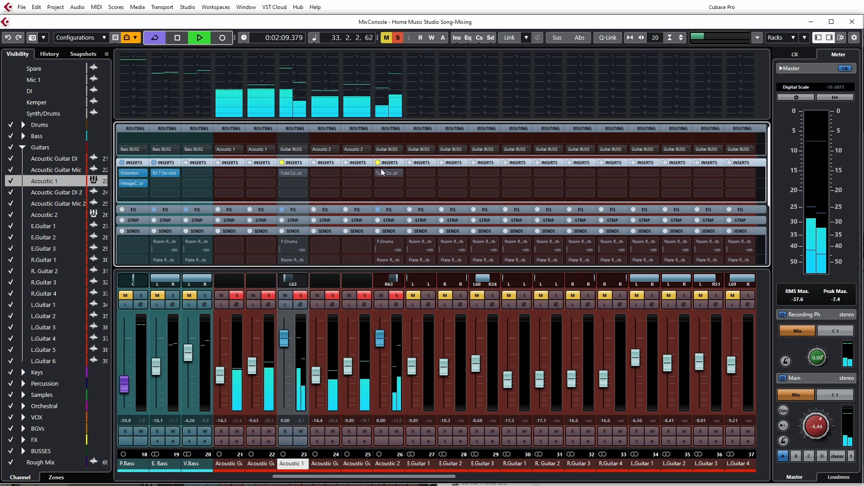
left_click(283, 210)
left_click(377, 210)
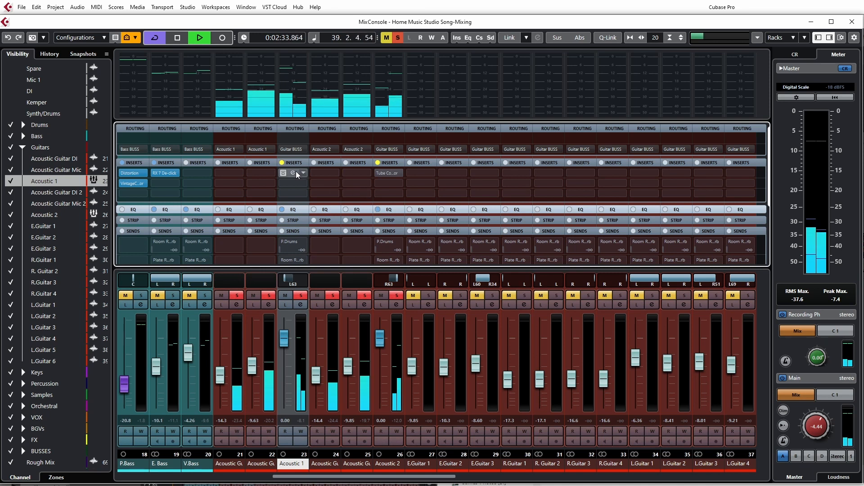
left_click(285, 163)
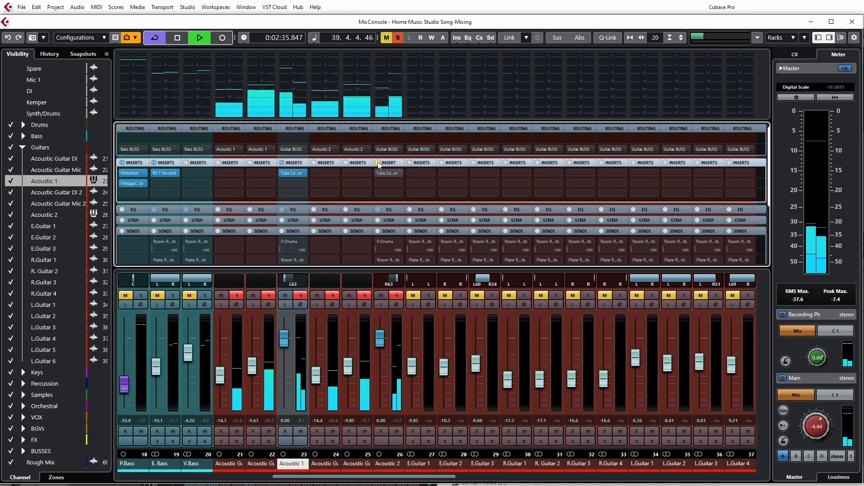
left_click(378, 164)
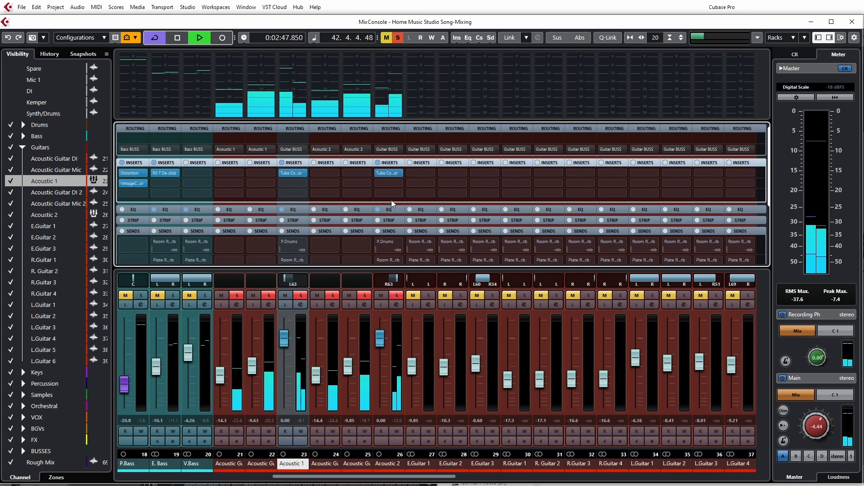
Step: Compare Acoustic 2's Tube Compressor with bypass, raise its drive to 6.0 dB and character to 74 %, and close the plug-in
left_click(387, 172)
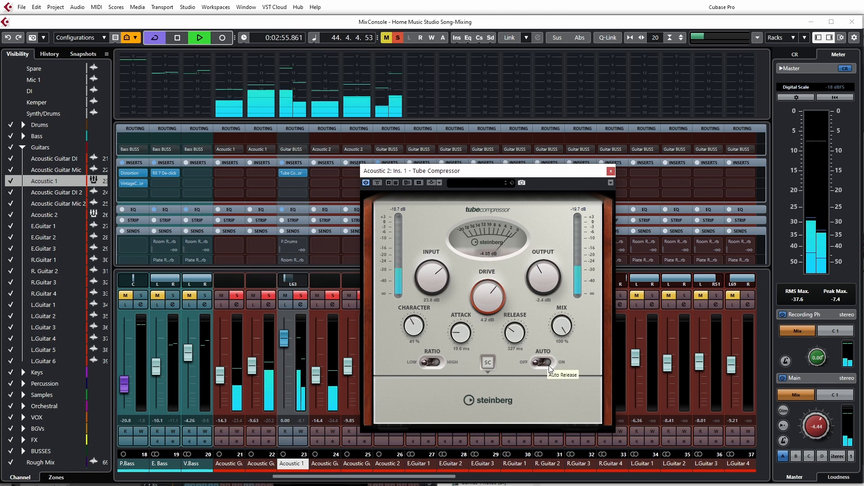
left_click(377, 183)
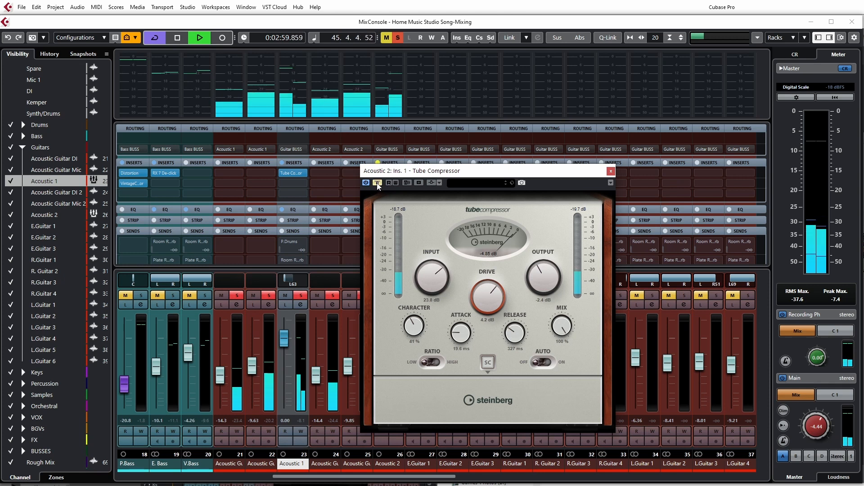
left_click(377, 182)
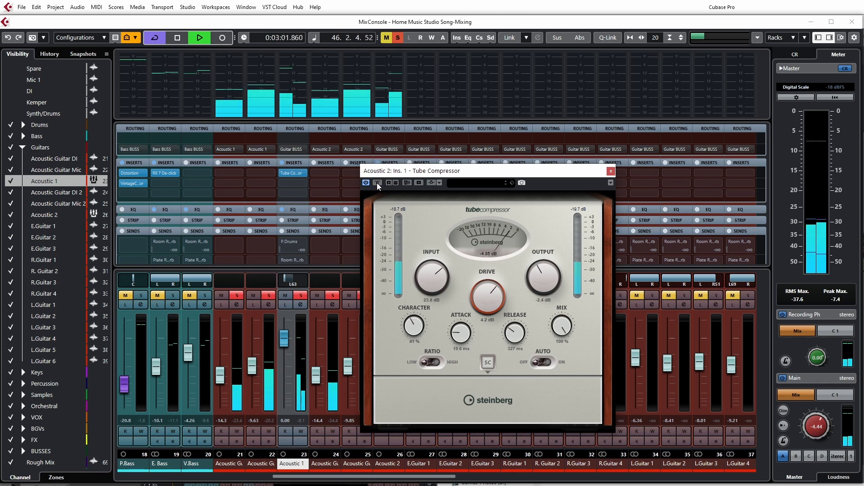
left_click_drag(490, 308, 495, 291)
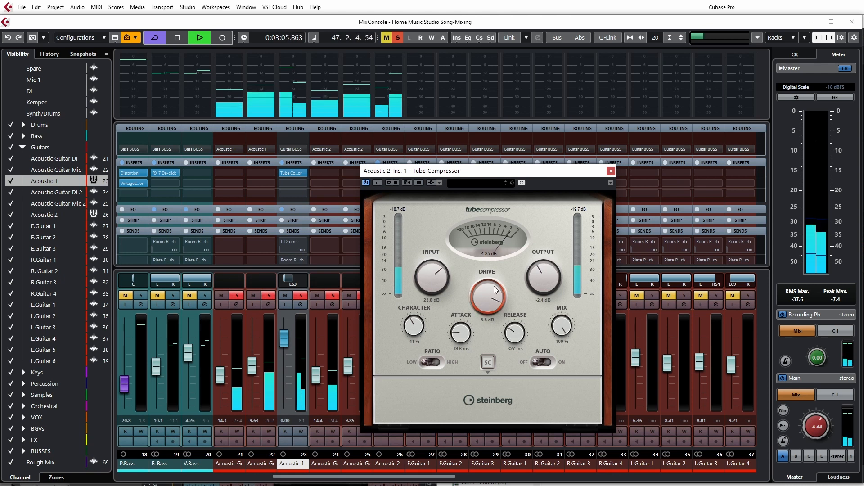
left_click_drag(414, 325, 413, 293)
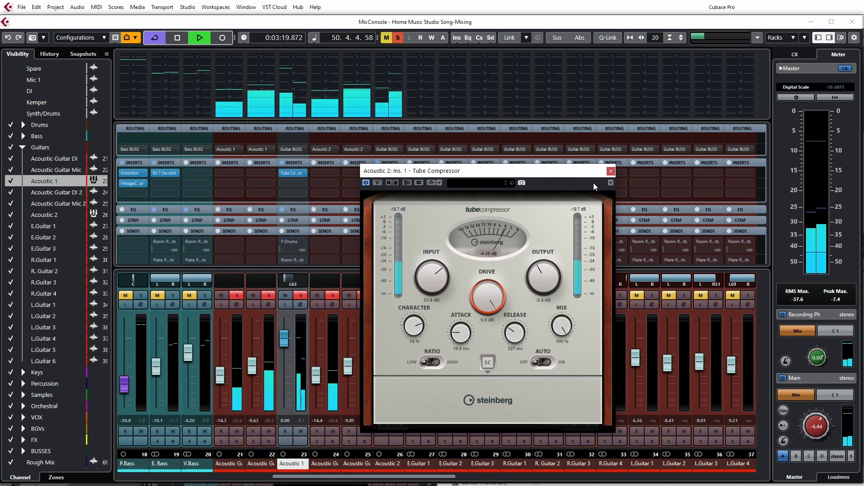
left_click(611, 171)
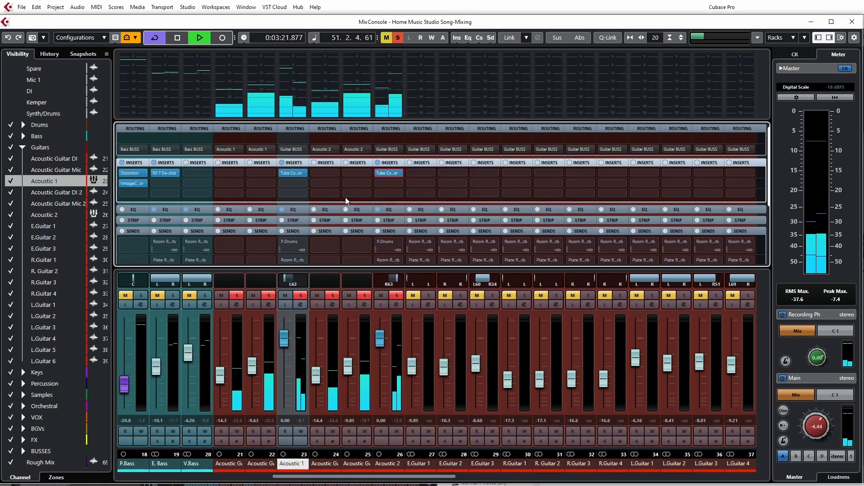
Step: Bypass the inserts on Acoustic 1 and Acoustic 2 for comparison and reactivate them
left_click(282, 162)
left_click(377, 163)
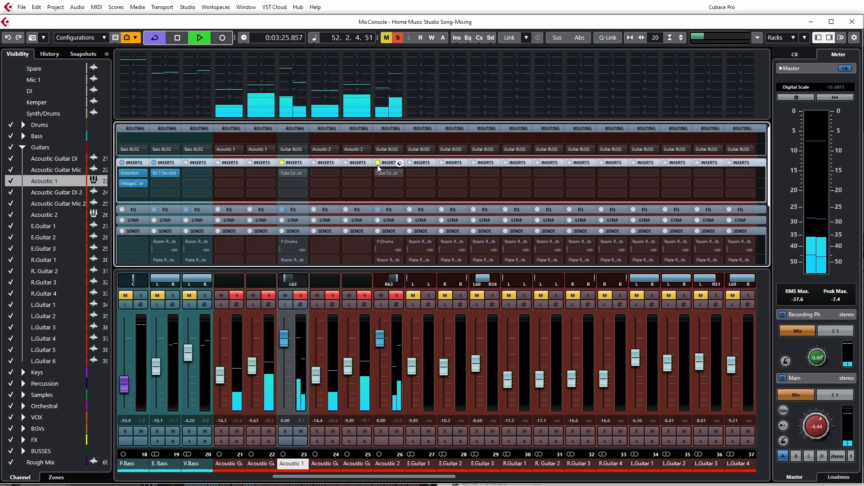
left_click(378, 164)
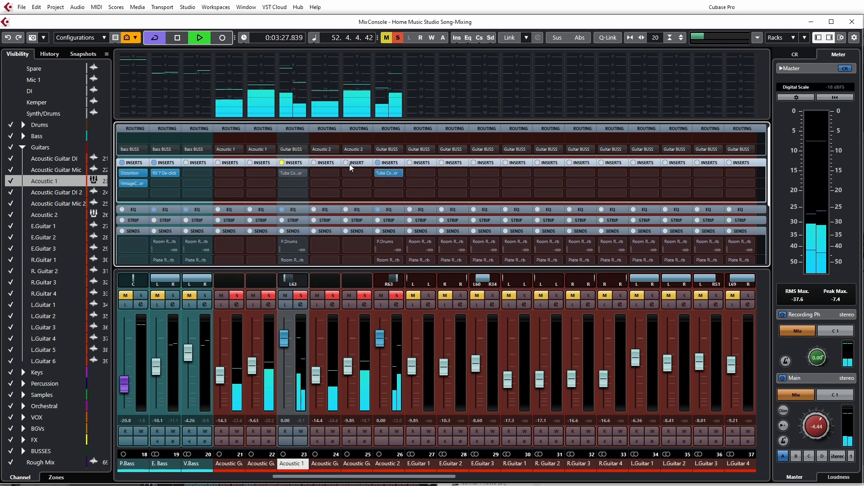
left_click(278, 162)
left_click(281, 162)
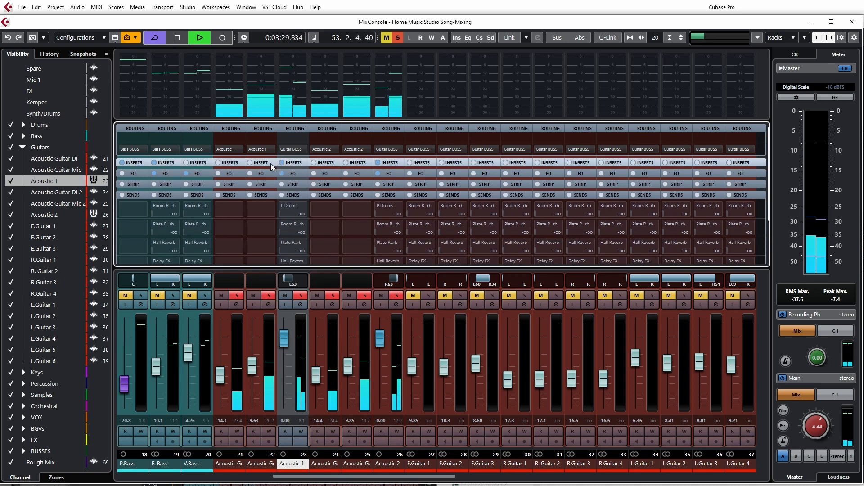
left_click(272, 163)
Step: Listen to Acoustic 1 and Acoustic 2 with their EQ bypassed and reactivate both equalizers
left_click(283, 210)
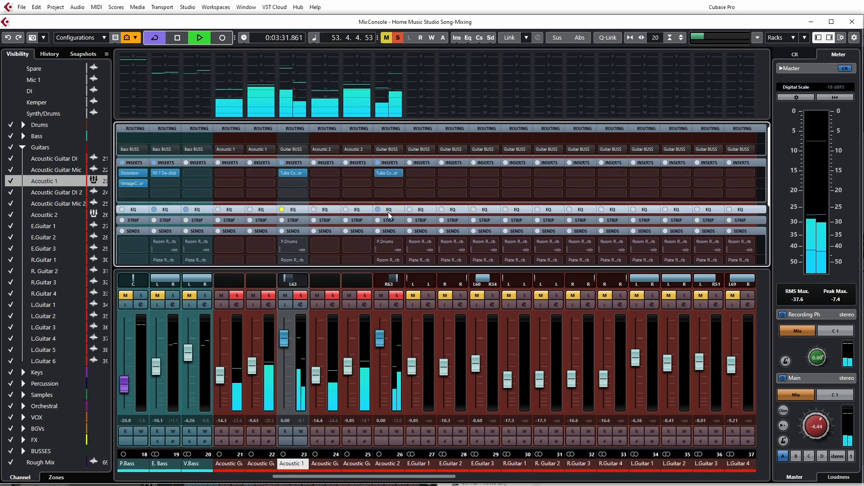
left_click(379, 210)
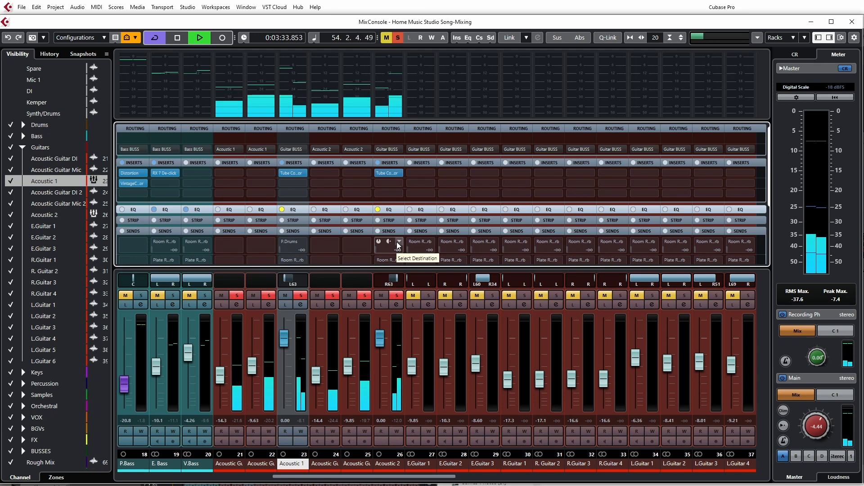
left_click(377, 210)
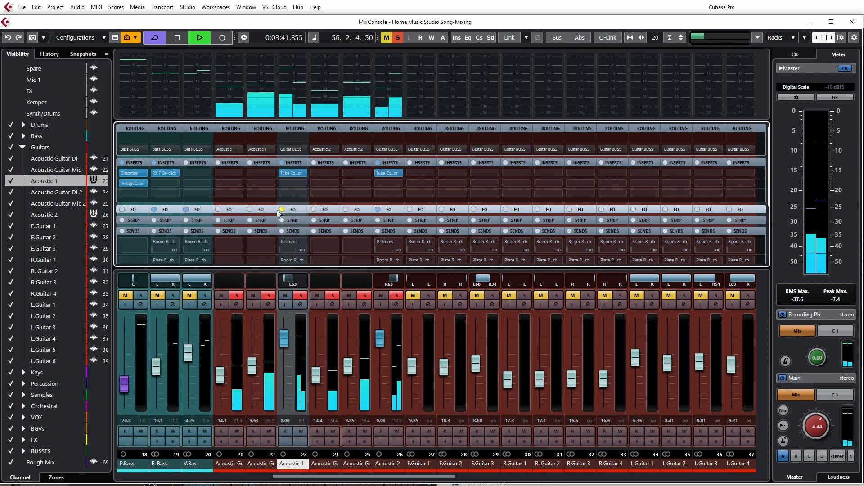
left_click(277, 210)
left_click(271, 129)
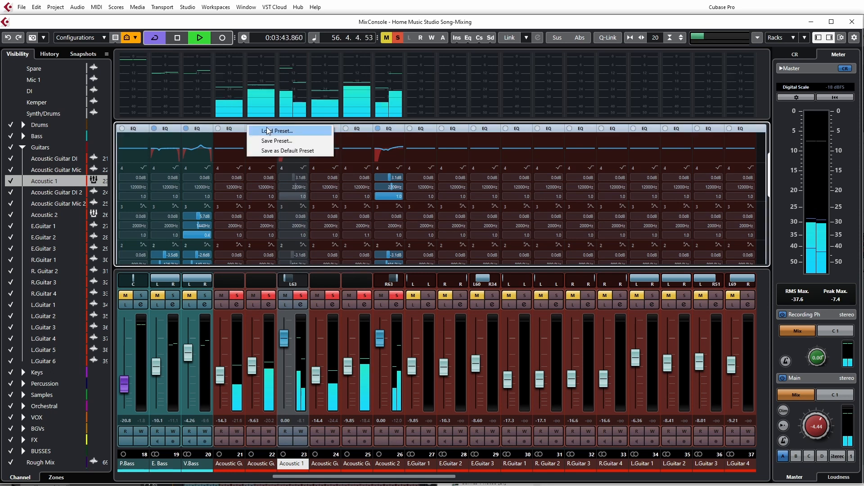
left_click(242, 131)
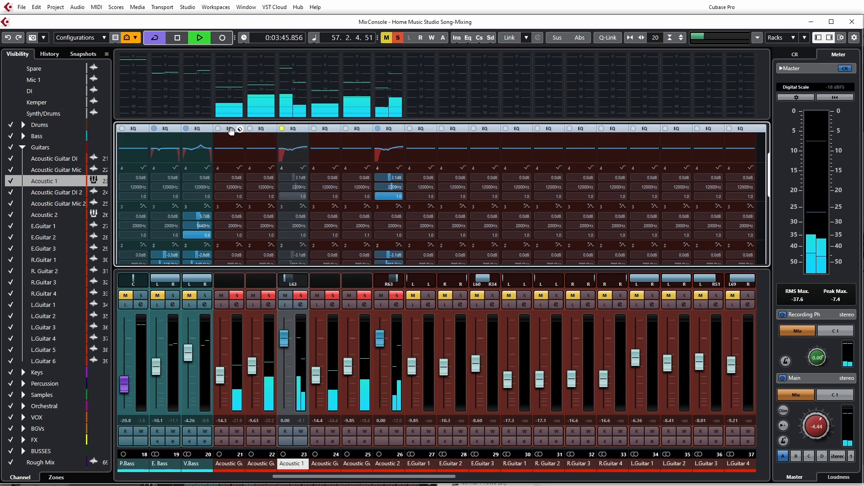
left_click(229, 129)
scroll(279, 166, "up", 3)
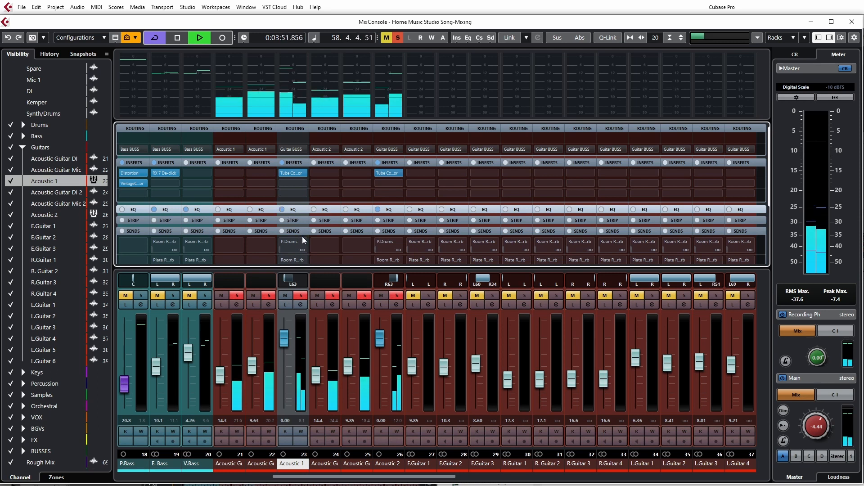
Step: Stop playback, switch to the project window and solo the Bass folder track alongside the acoustic guitars
key("space")
key("F3")
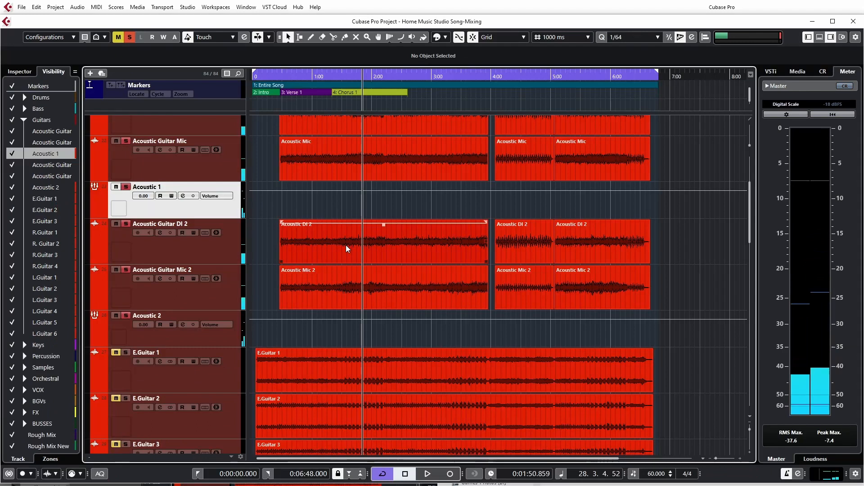
scroll(270, 336, "up", 3)
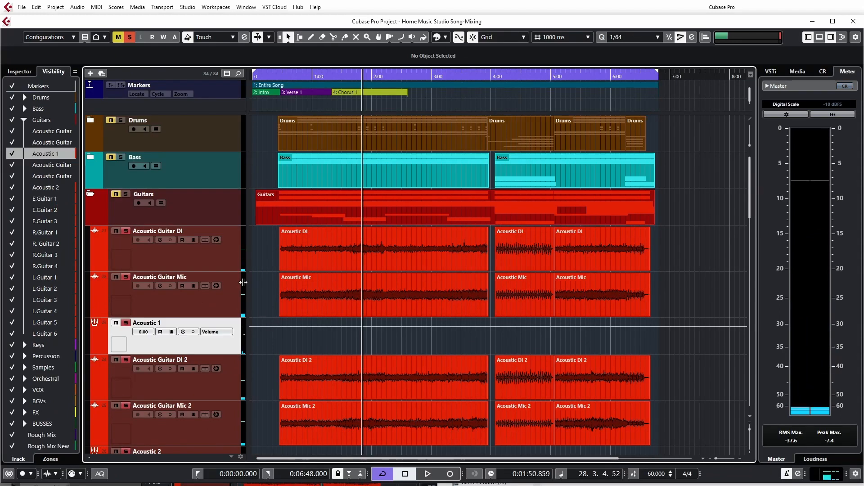
left_click(118, 169)
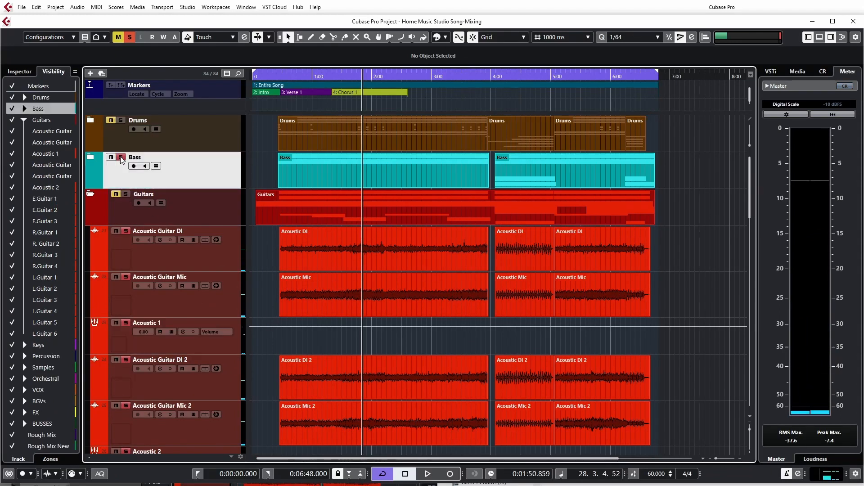
Step: Solo the Drums folder track alongside the bass and acoustic guitars, start playback and switch to the MixConsole
left_click(119, 130)
key("space")
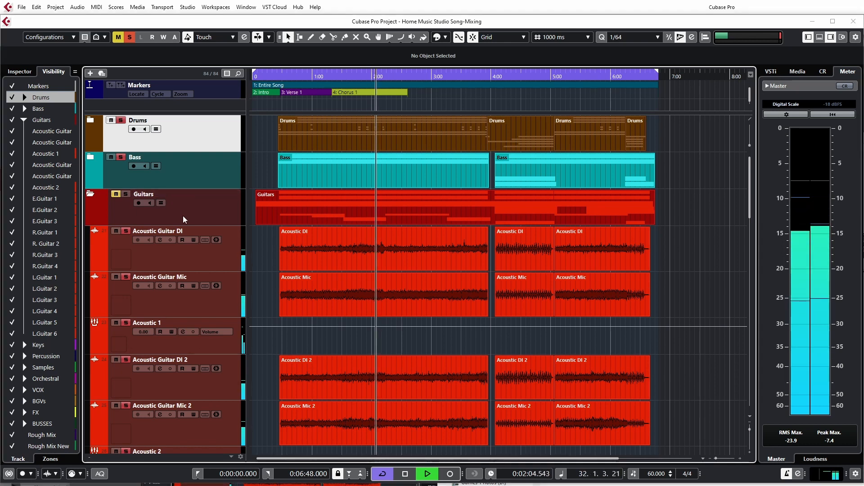
key("F3")
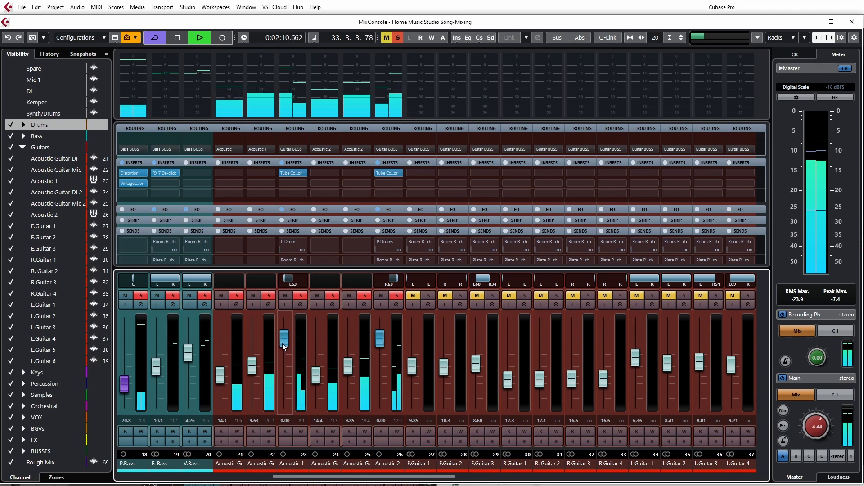
Step: Raise the Acoustic 1 group fader to 3.64 dB and the Acoustic 2 group fader to 2.89 dB during playback
left_click_drag(282, 342, 282, 336)
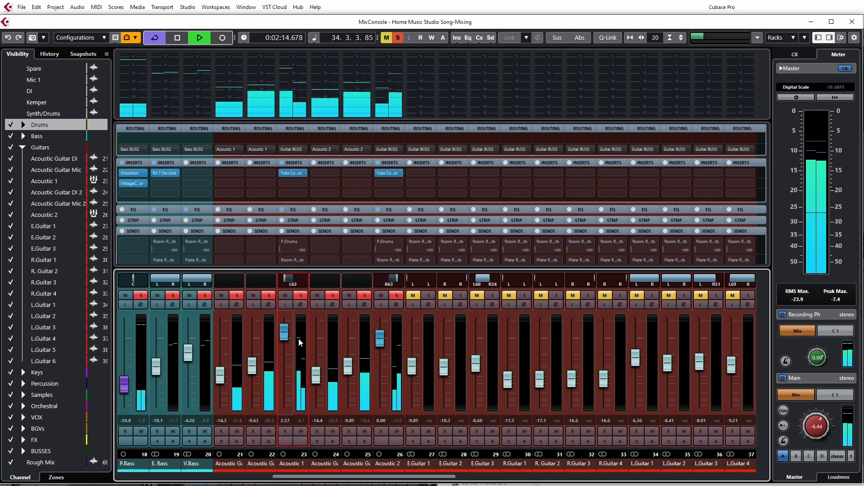
left_click_drag(376, 341, 381, 336)
left_click_drag(284, 337, 284, 333)
left_click_drag(380, 333, 380, 337)
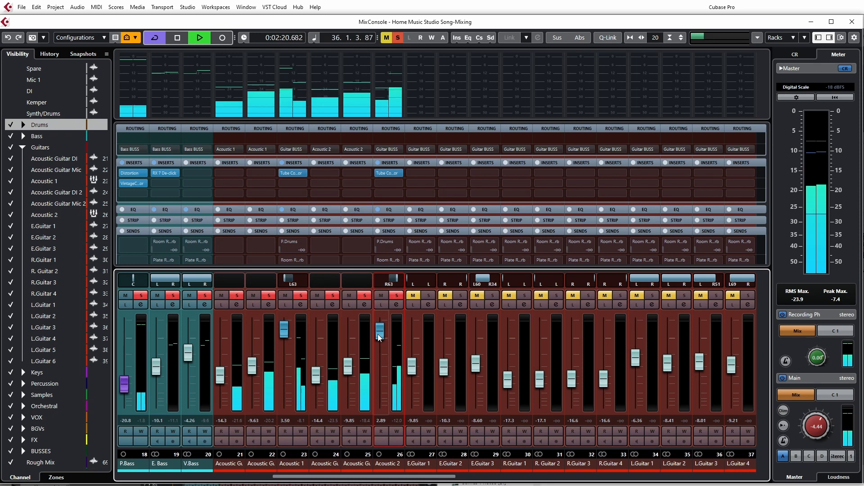
left_click(283, 333)
left_click_drag(282, 333, 283, 332)
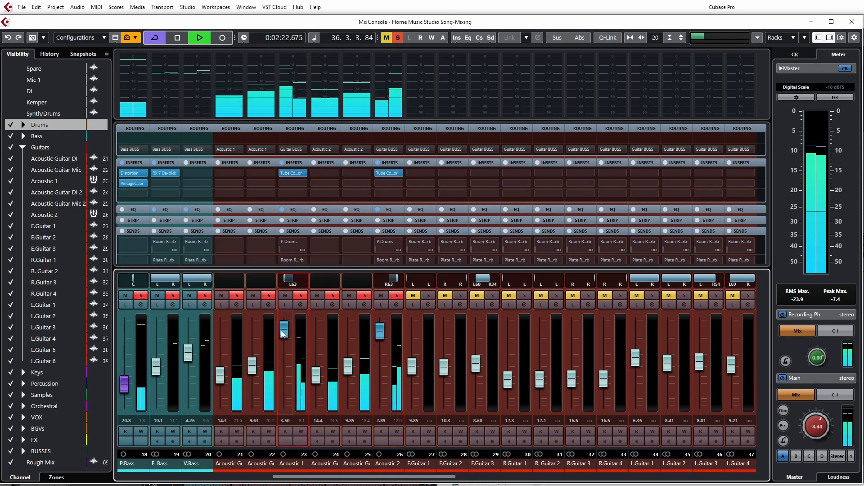
Step: Compare the Acoustic 1 and Acoustic 2 groups with their EQ bypassed and active against bass and drums, and stop playback
left_click(282, 210)
left_click(379, 211)
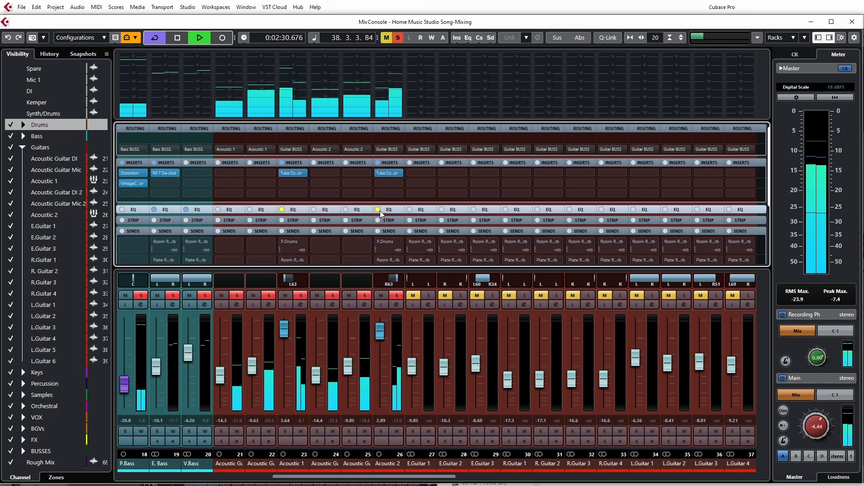
left_click(283, 210)
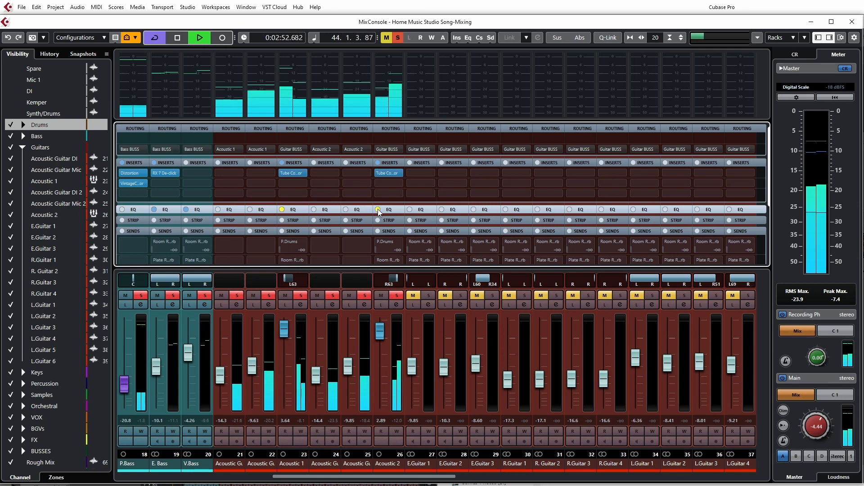
left_click(378, 209)
left_click(281, 210)
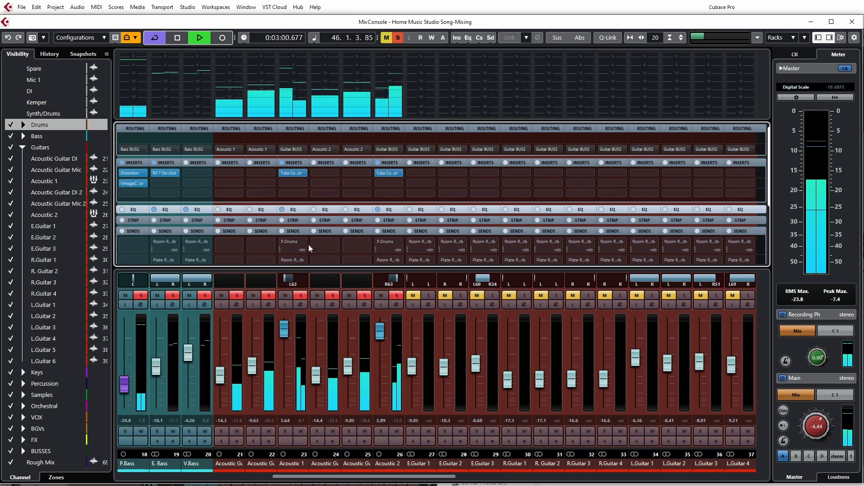
mouse_move(307, 244)
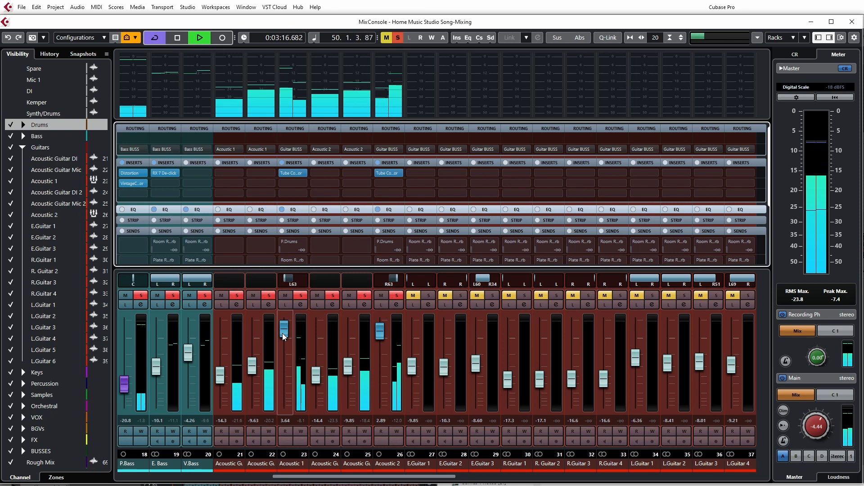
key("space")
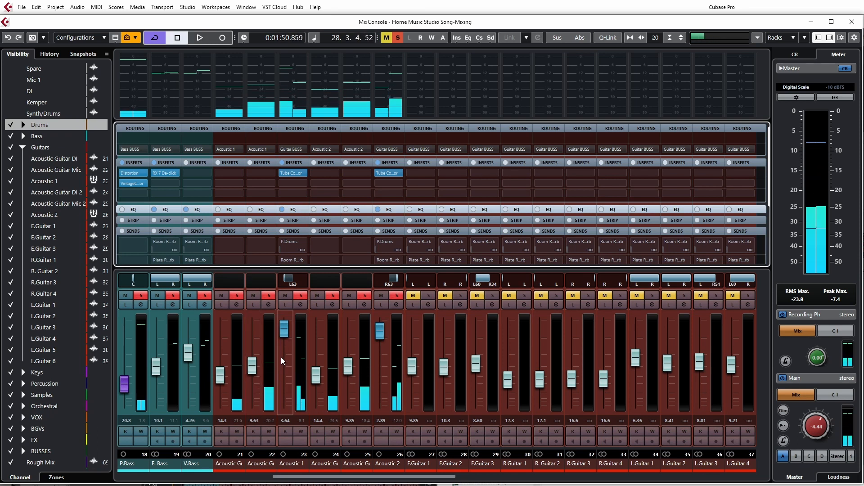
Step: Pull the Acoustic 1 and 2 group faders fully down, and raise linked Acoustic Guitar DI and Mic to -4.70 and 0.00 dB
left_click_drag(285, 332, 286, 418)
left_click_drag(380, 331, 376, 410)
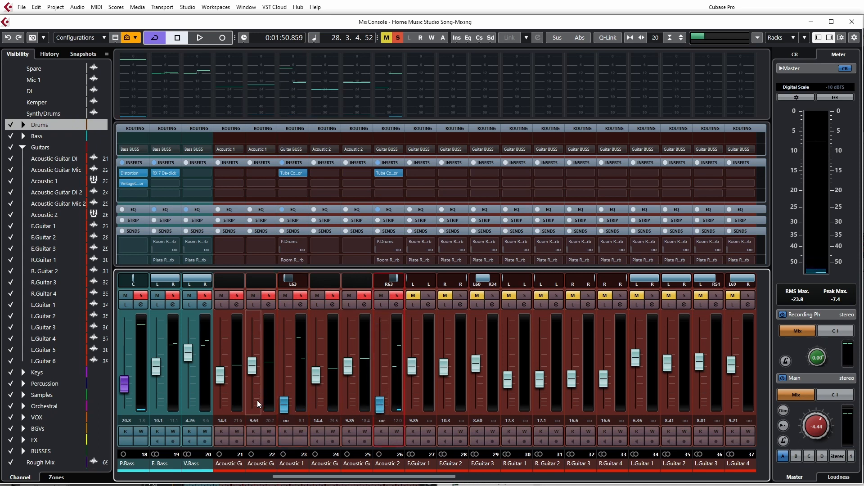
left_click(231, 467)
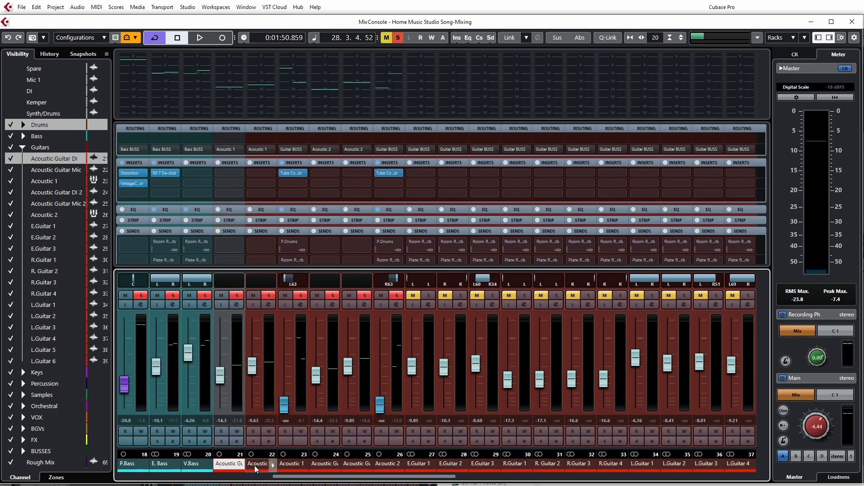
left_click(273, 466, "shift")
key("alt+shift")
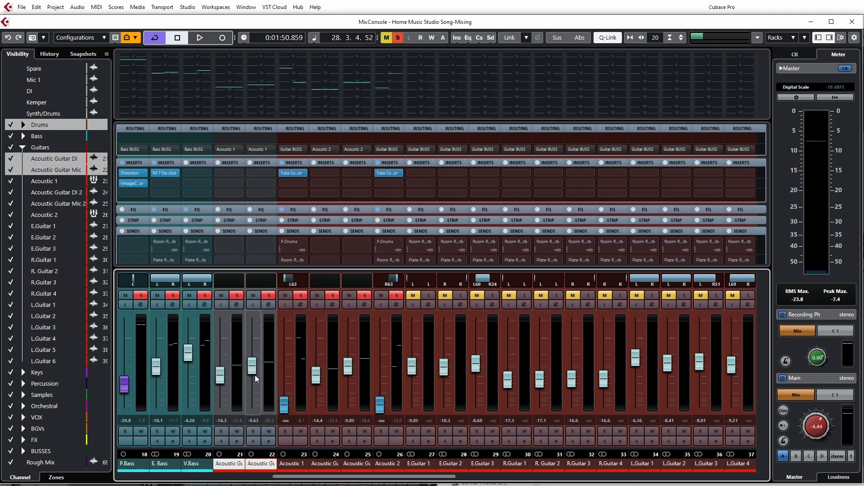
left_click_drag(254, 372, 249, 344)
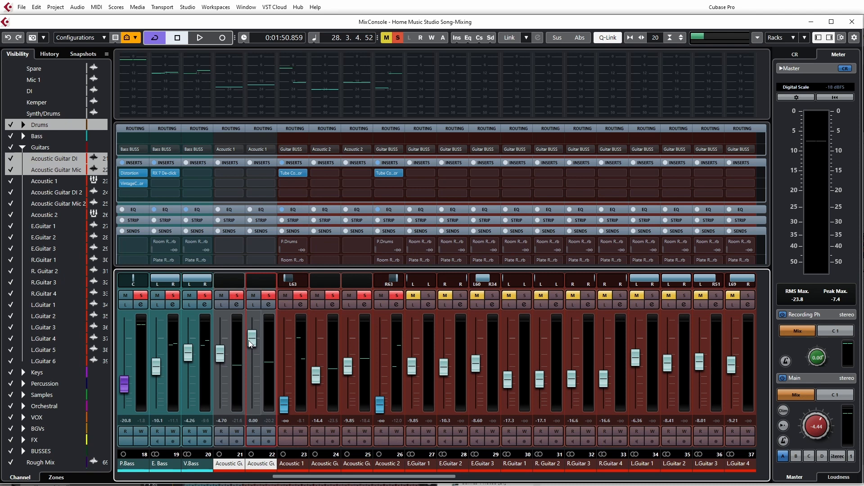
Step: Raise the linked Acoustic Guitar DI 2 and Mic 2 faders together to -4.52 dB and 0.00 dB
left_click(322, 465)
left_click(346, 465, "ctrl")
left_click_drag(348, 371, 343, 343)
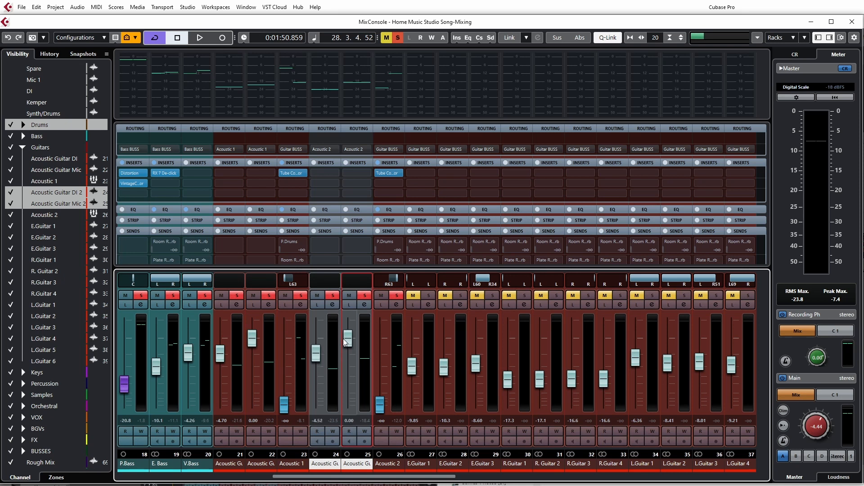
left_click_drag(343, 339, 348, 342)
left_click_drag(347, 341, 347, 340)
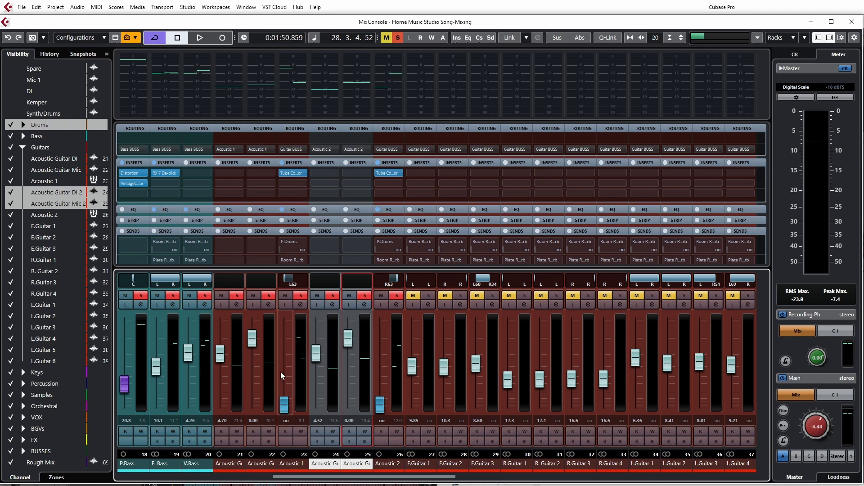
Step: Set the Acoustic 1 group fader to -1.92 dB and its Tube Compressor input to 17.6 dB during playback
left_click(291, 172)
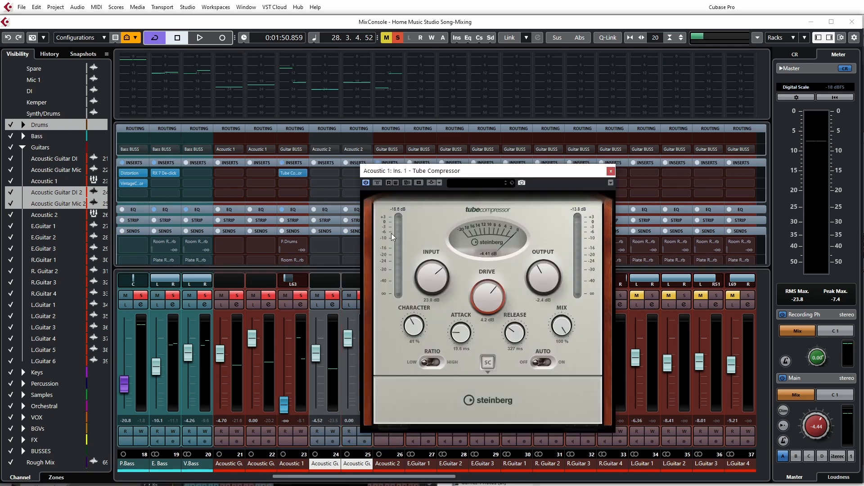
left_click_drag(471, 176, 537, 183)
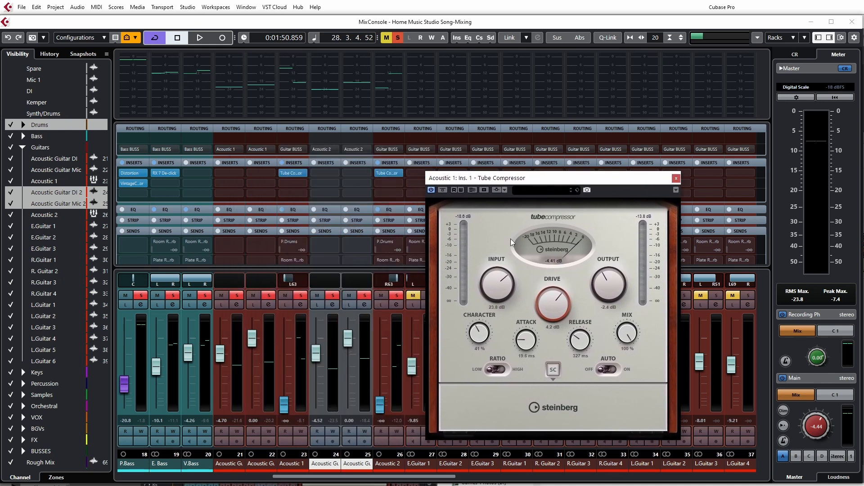
left_click_drag(284, 406, 284, 373)
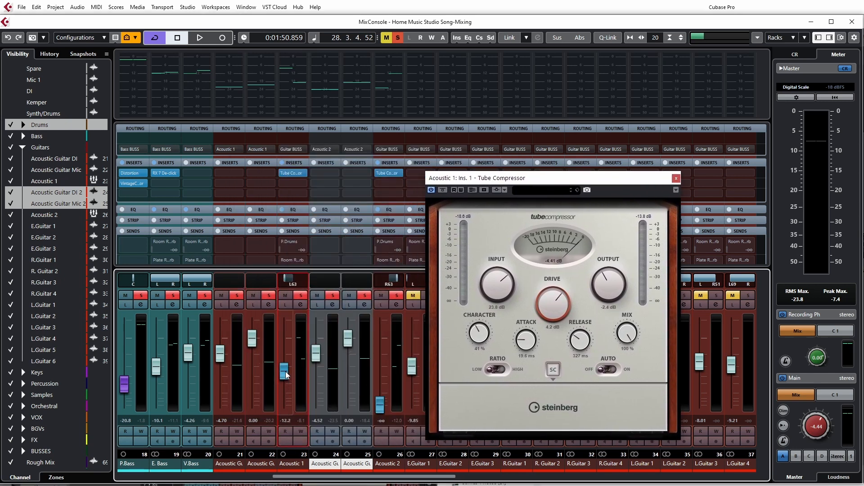
key("space")
left_click_drag(280, 380, 285, 349)
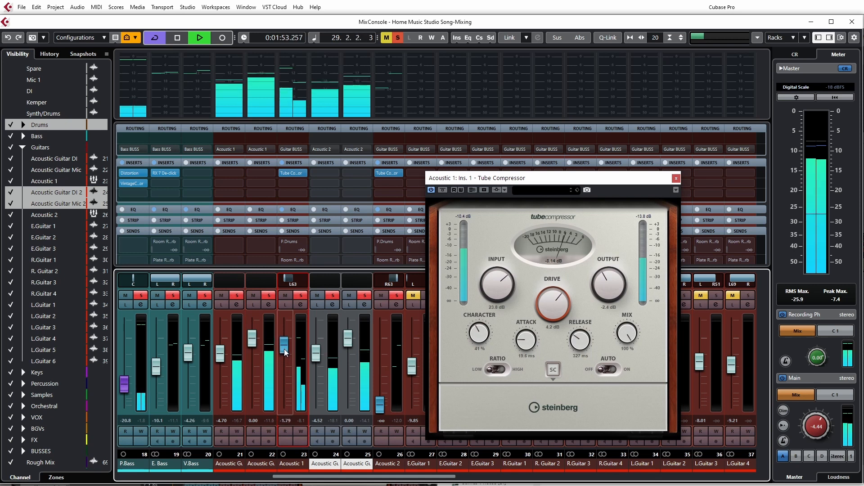
mouse_move(490, 279)
left_mouse_down()
mouse_move(489, 288)
mouse_move(494, 283)
left_mouse_up()
key("space")
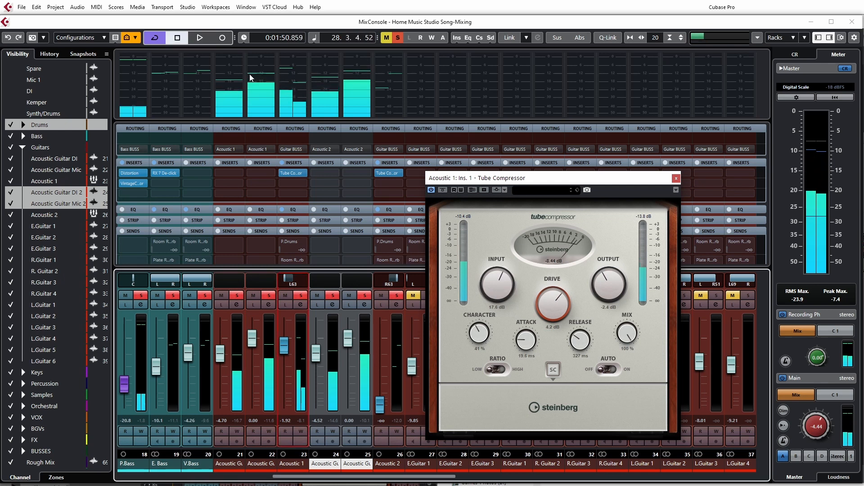
Step: Solo only Acoustic 1, lower its Tube Compressor input to 14.8 dB while playing, check the bypass and close the plug-in
left_click(399, 39)
left_click(301, 295)
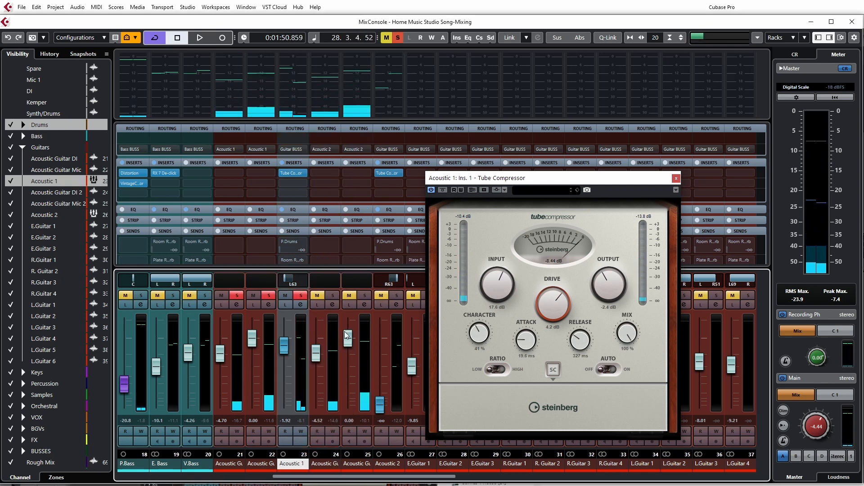
key("space")
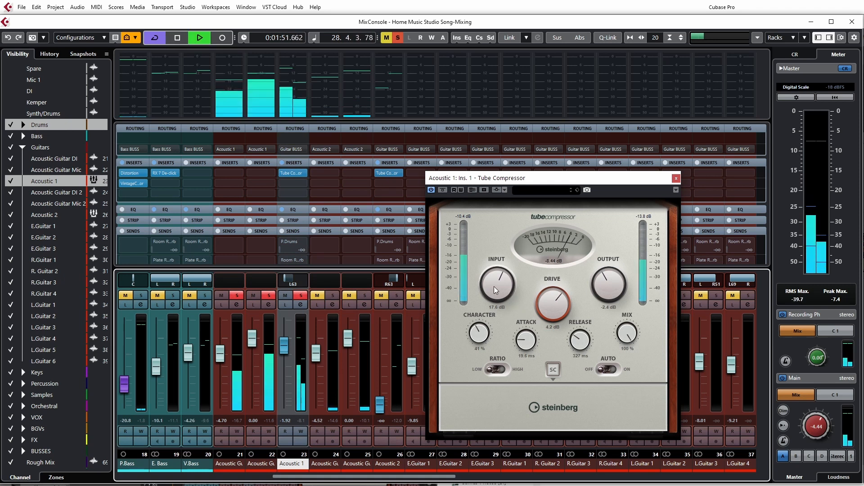
left_click_drag(493, 287, 493, 290)
left_click(443, 190)
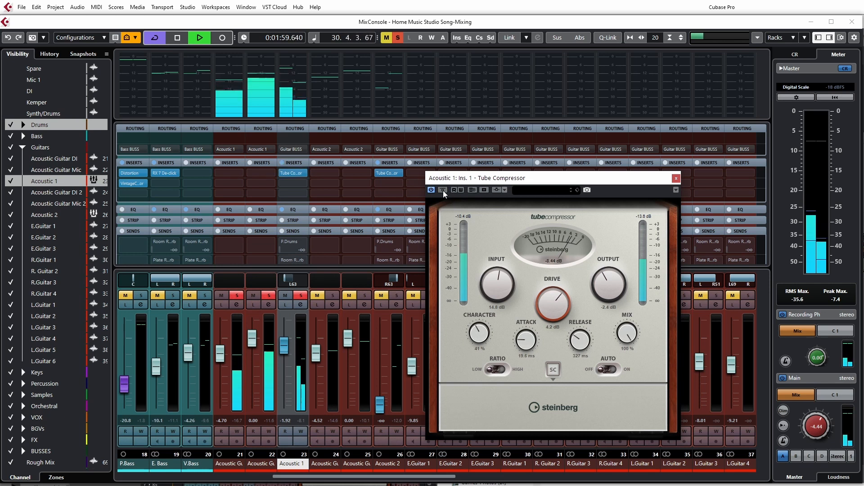
left_click(676, 180)
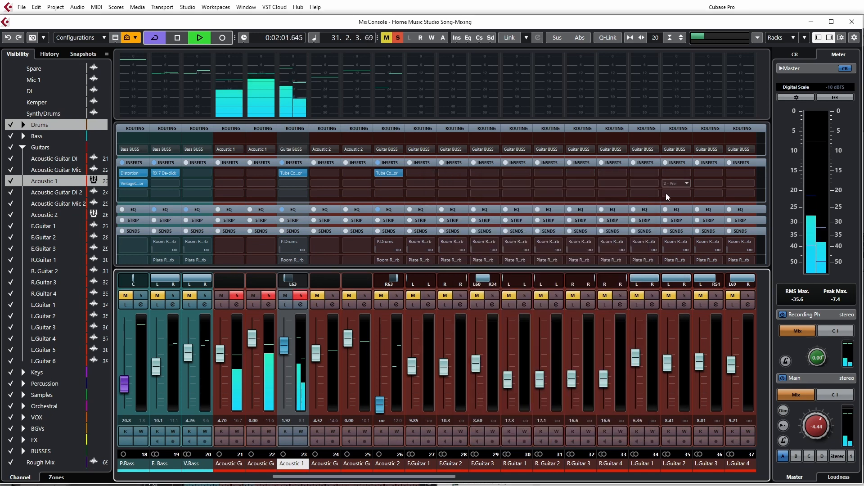
key("space")
Step: Solo Acoustic 2 instead of Acoustic 1 and raise its group fader to -5.26 dB during playback
left_click_drag(399, 295, 302, 295)
left_click(302, 295)
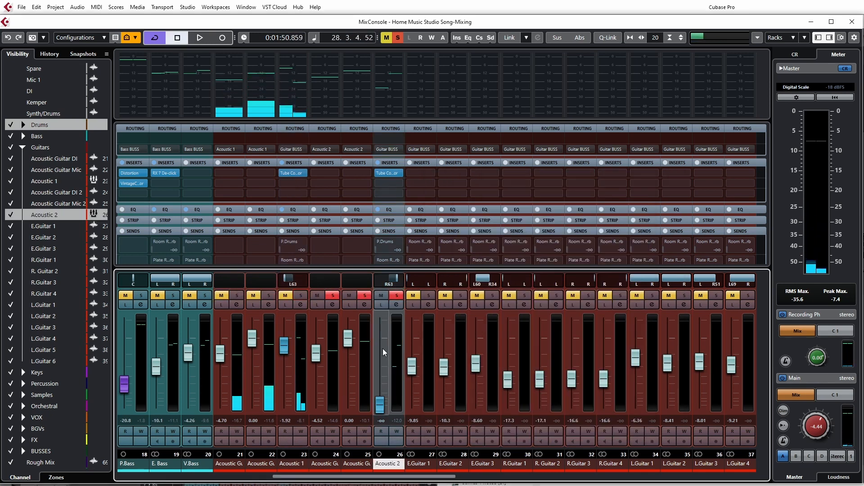
key("space")
left_click_drag(377, 406, 378, 362)
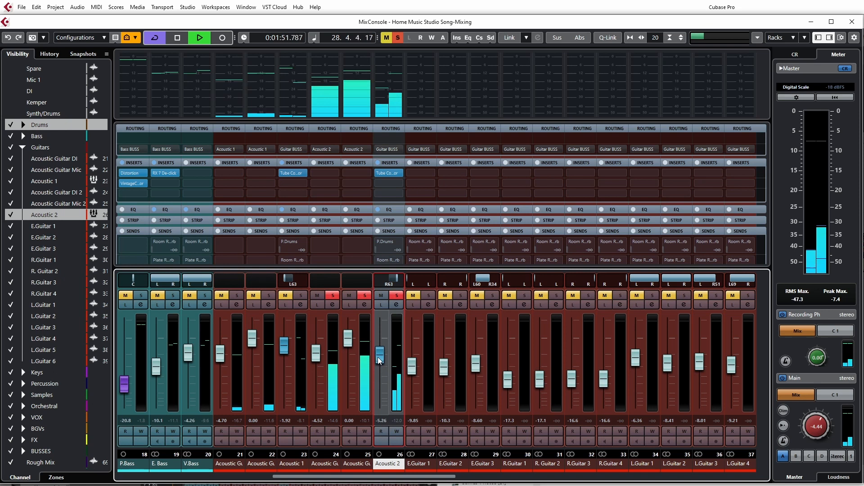
Step: Set Acoustic 2's Tube Compressor input to 14.0 dB, compare it with bypass and close the plug-in
left_click(390, 175)
mouse_move(496, 289)
left_mouse_down()
mouse_move(490, 280)
mouse_move(494, 287)
left_mouse_up()
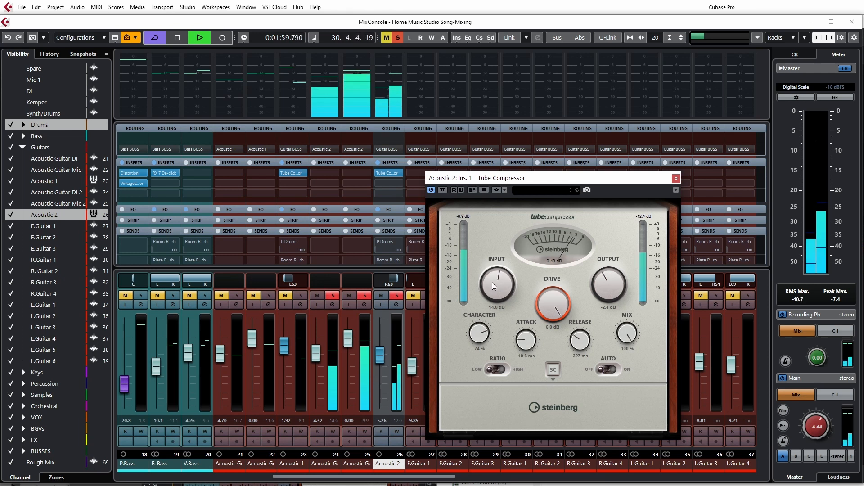
left_click(443, 190)
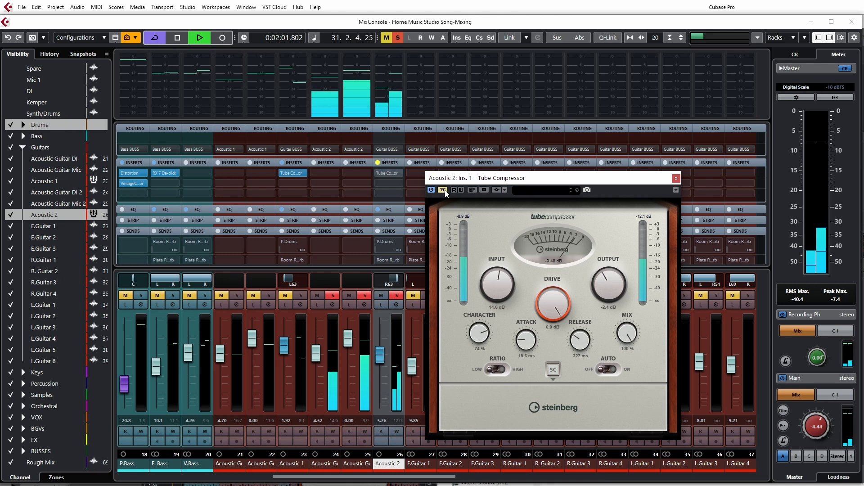
left_click(443, 190)
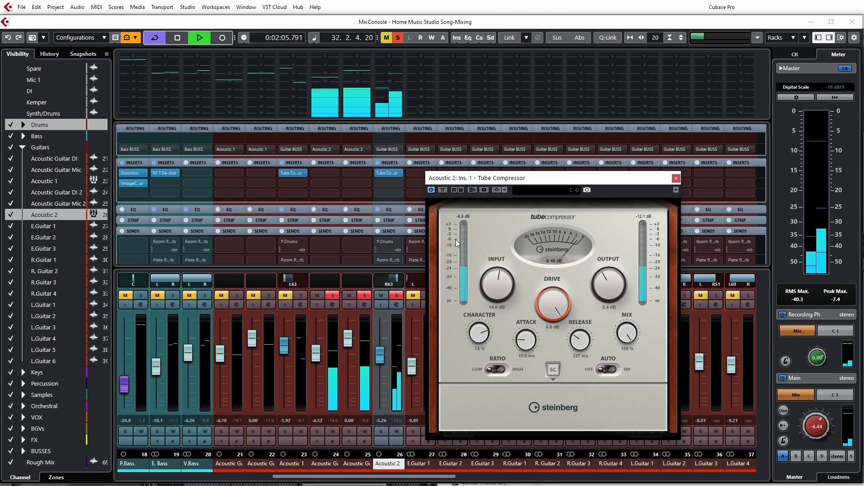
left_click(676, 179)
Step: Solo Acoustic 1 and the Bass and Drums folder tracks alongside Acoustic 2, and return to Acoustic 1's fader in the mixer
left_click(303, 293)
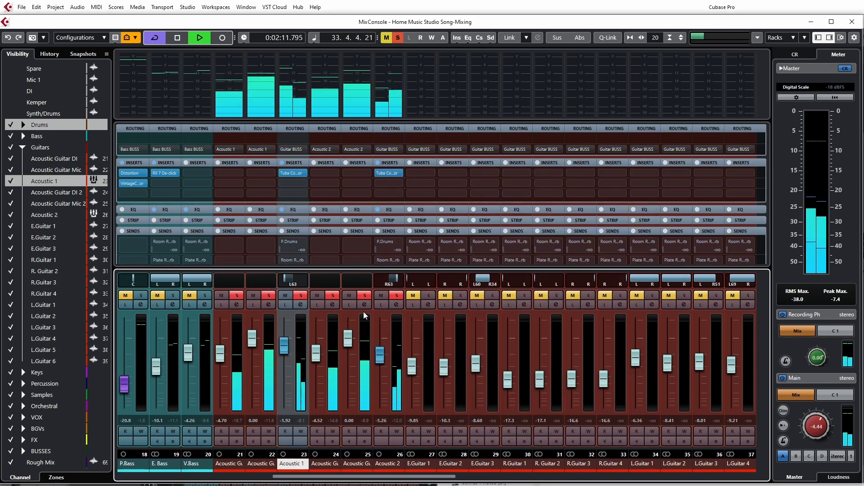
key("F3")
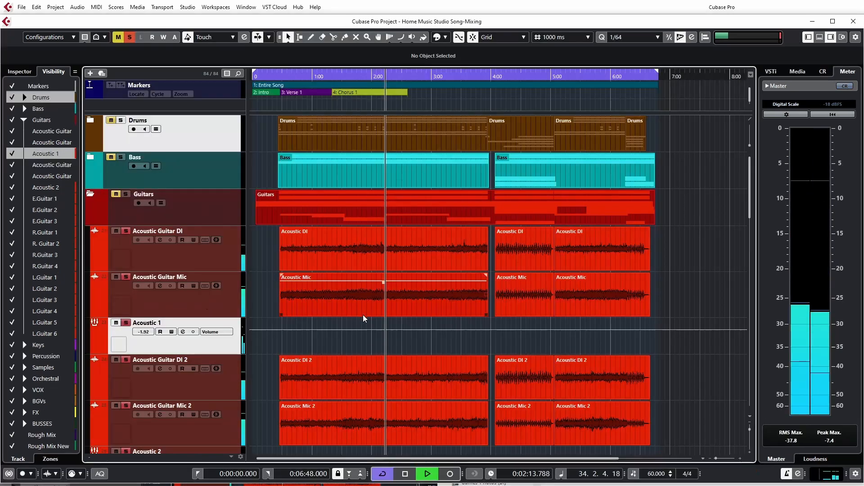
left_click(133, 168)
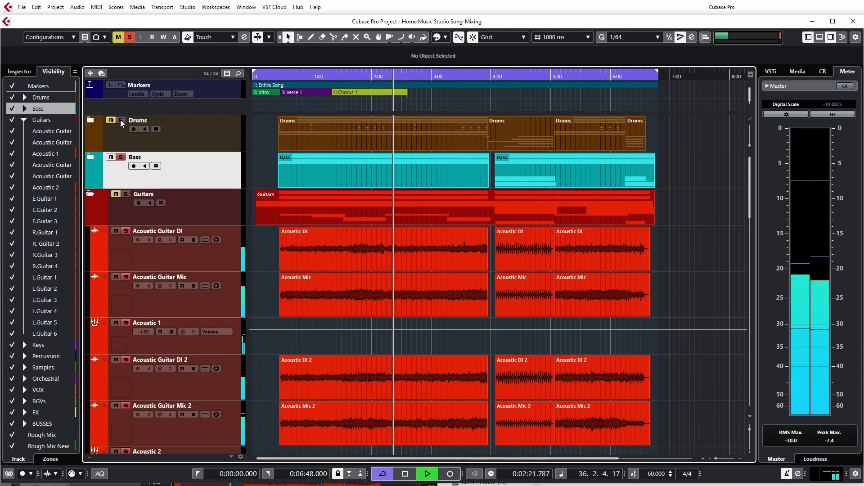
key("Up")
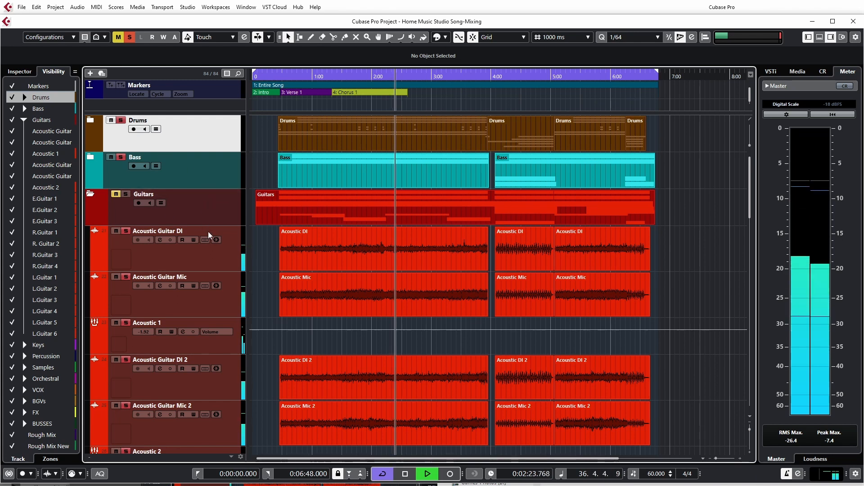
key("F3")
left_click(283, 346)
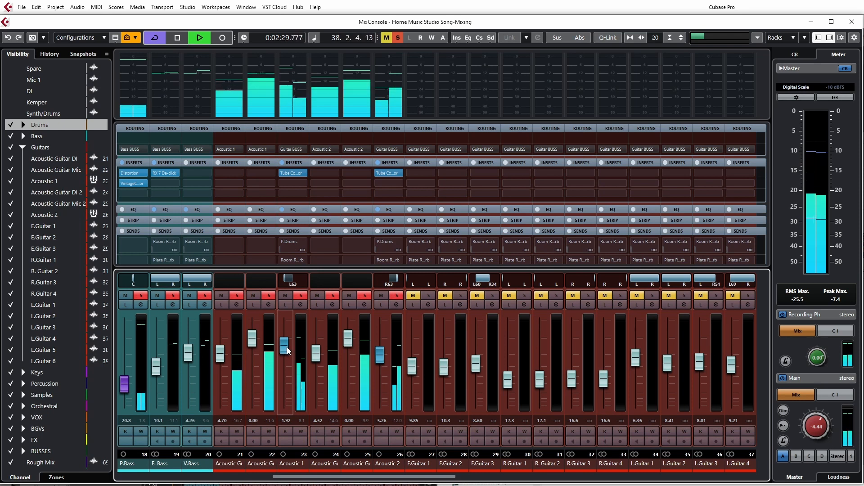
Step: Lower the Acoustic 1 group fader to -4.00 dB while listening against the soloed Acoustic 2, bass and drums
mouse_move(287, 351)
left_mouse_down()
mouse_move(284, 372)
mouse_move(283, 358)
left_mouse_up()
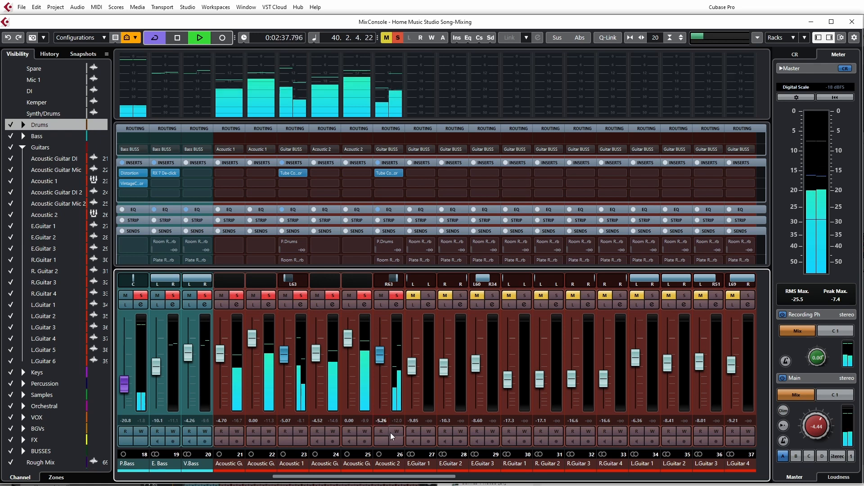
key("space")
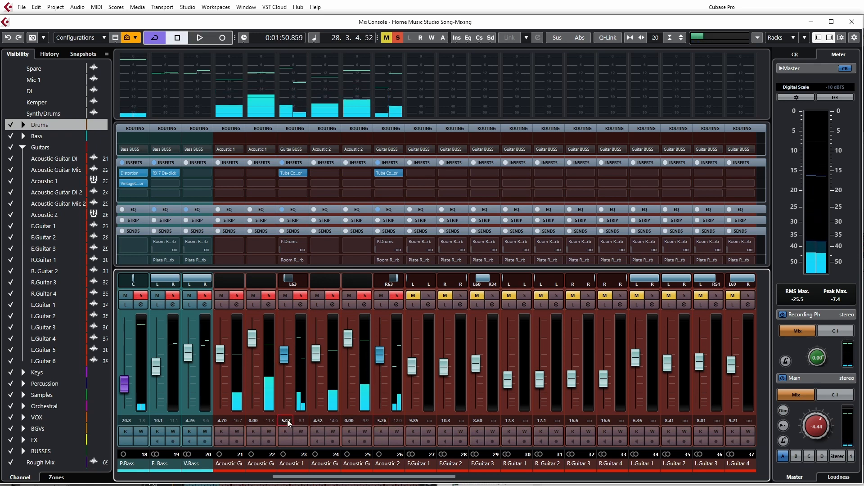
left_click(301, 420)
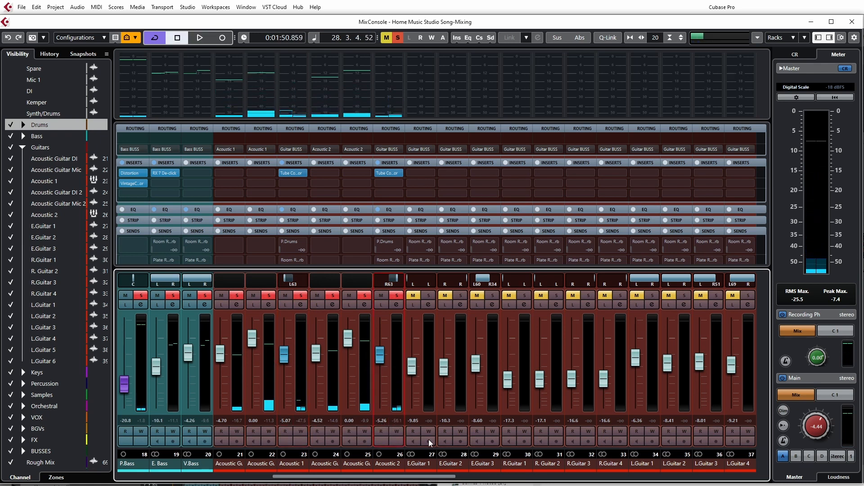
key("space")
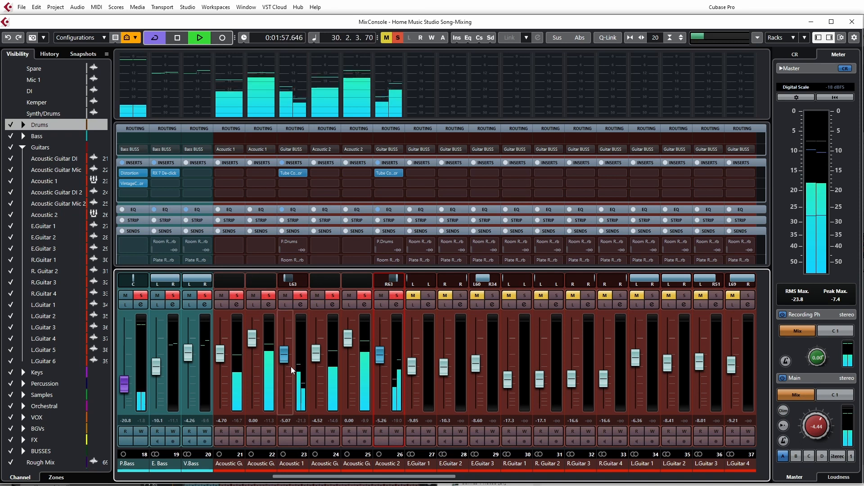
left_click_drag(286, 359, 287, 356)
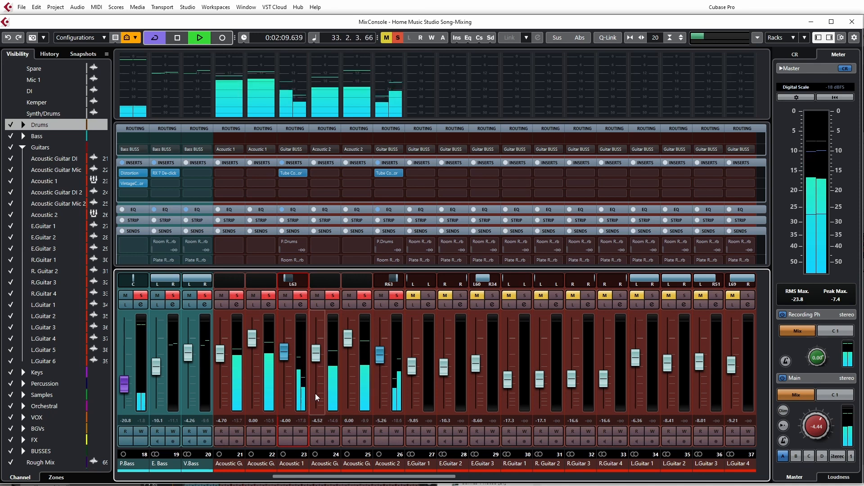
Step: Link the Acoustic 1 and Acoustic 2 groups with Q-Link and raise their faders together to -1.64 and -2.90 dB during playback
left_click(290, 465)
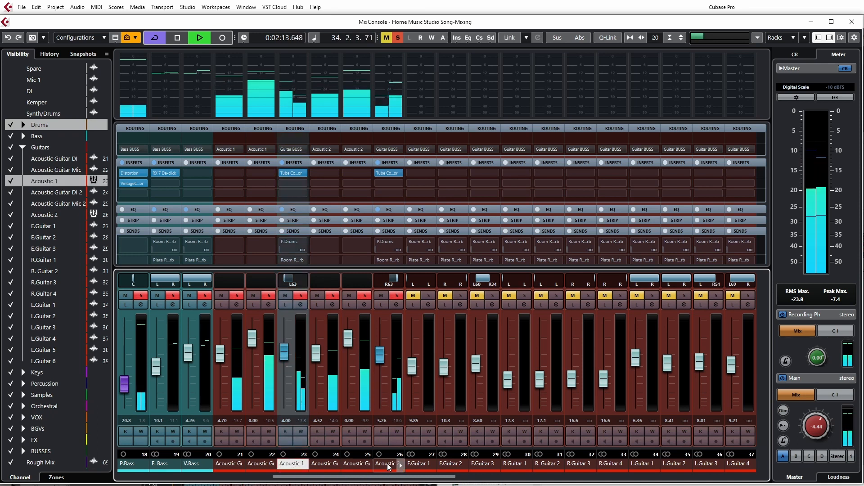
left_click(392, 465, "ctrl")
key("alt+shift")
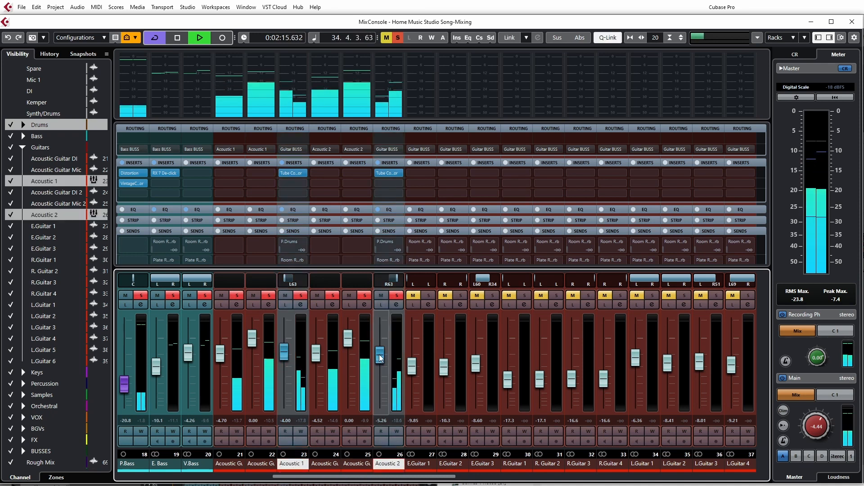
left_click_drag(379, 358, 382, 349)
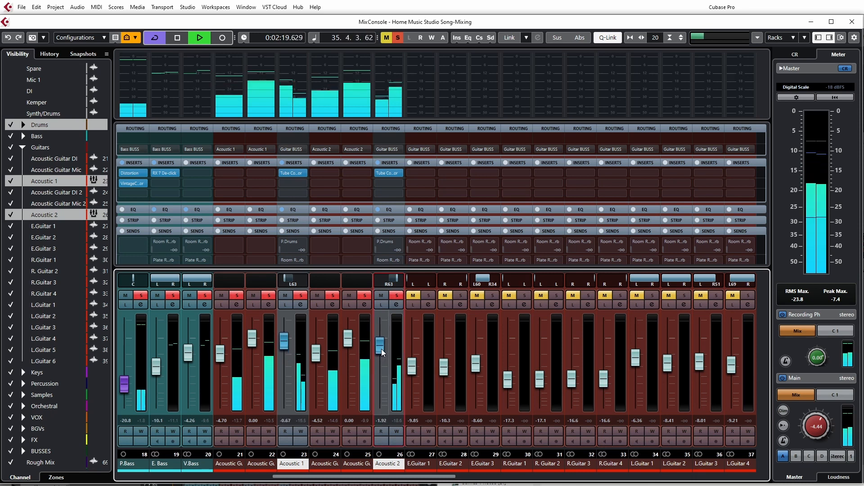
left_click_drag(382, 349, 380, 352)
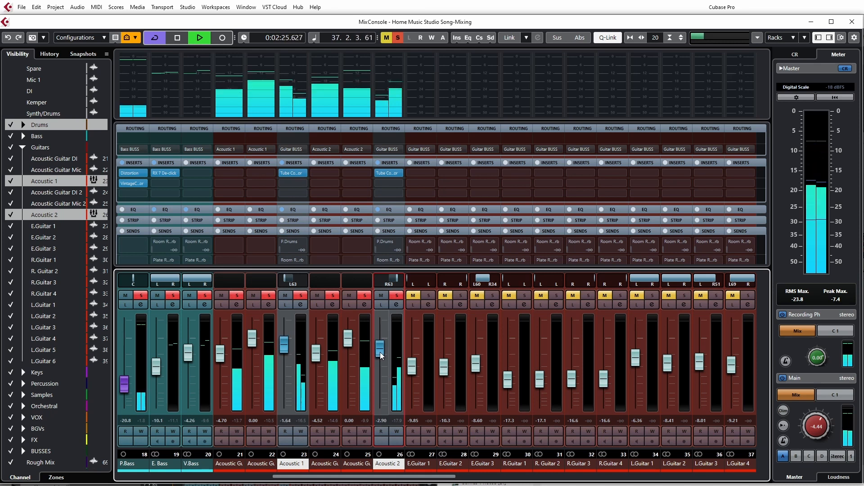
key("space")
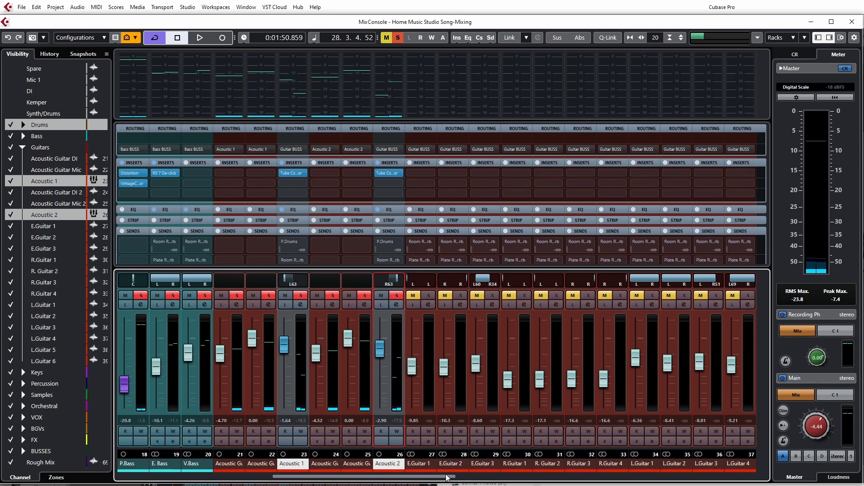
Step: Switch the control room's Main output to the mono downmix and audition the acoustics with bass and drums
left_click(834, 459)
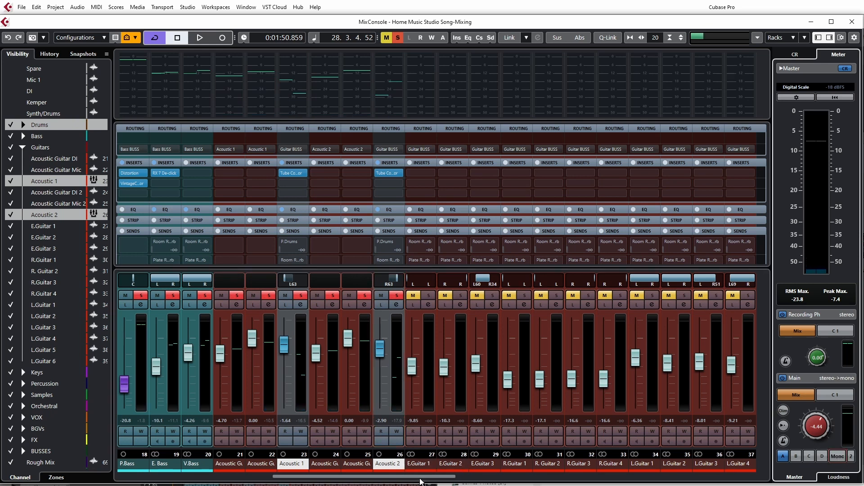
mouse_move(430, 479)
left_mouse_down()
mouse_move(251, 472)
mouse_move(425, 482)
left_mouse_up()
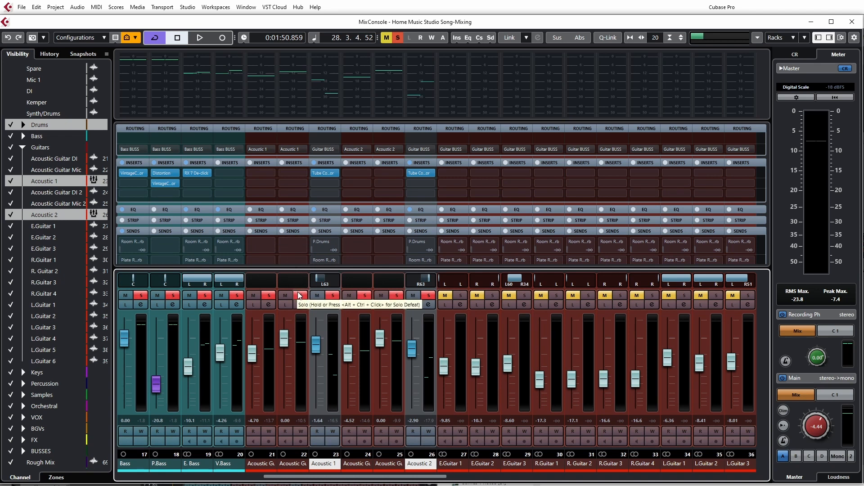
key("space")
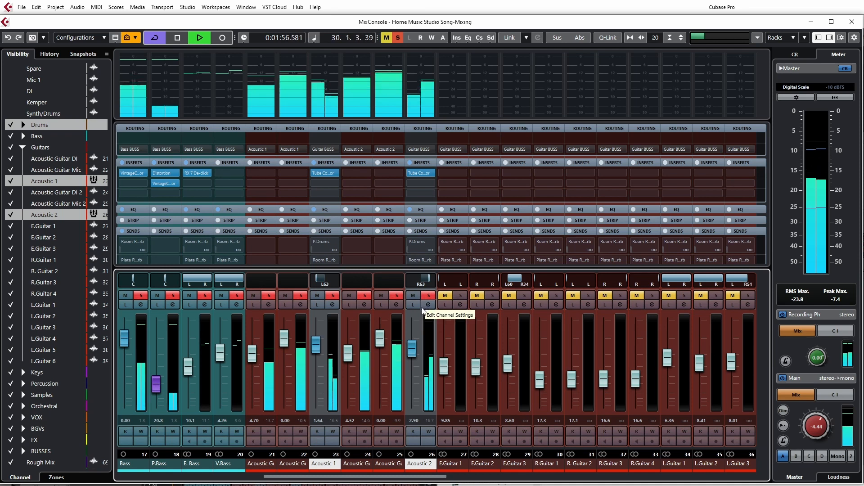
key("space")
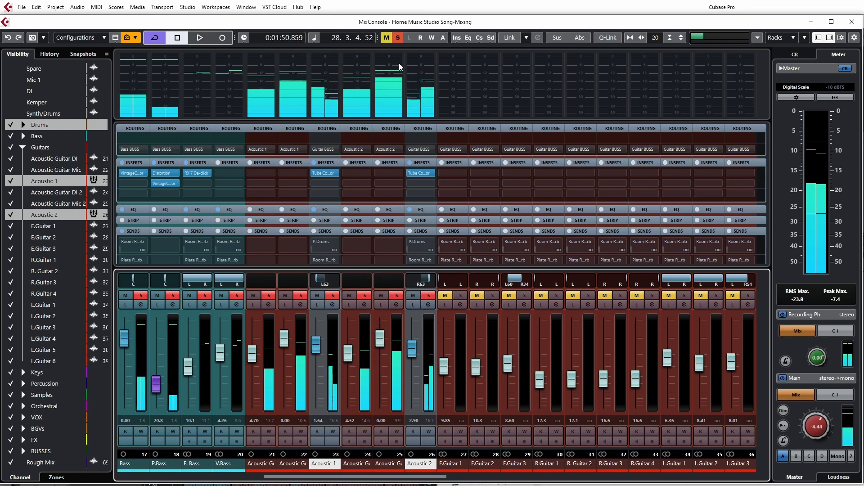
Step: Clear all solos and play back just the Drums and Bass folder tracks soloed in the project window
left_click(398, 37)
key("F3")
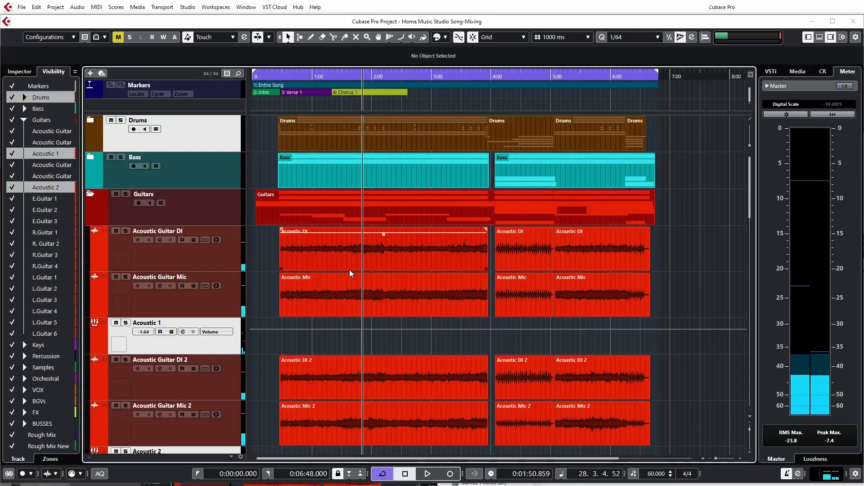
left_click(120, 120)
key("space")
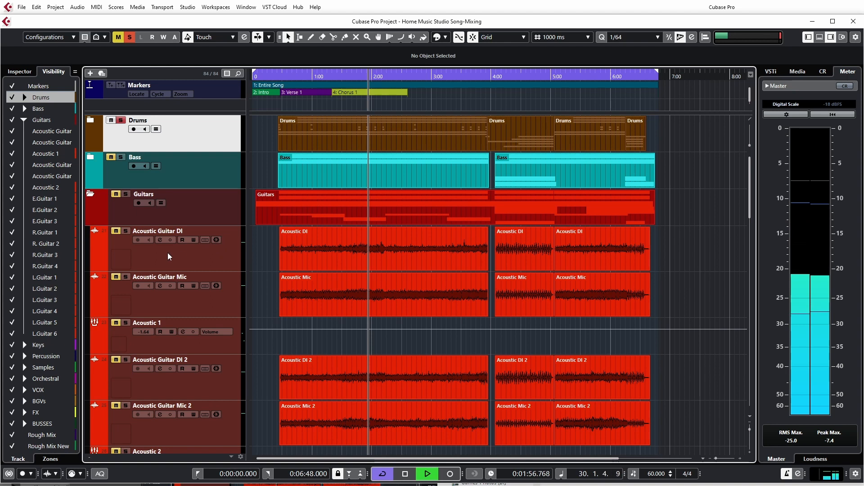
key("Down")
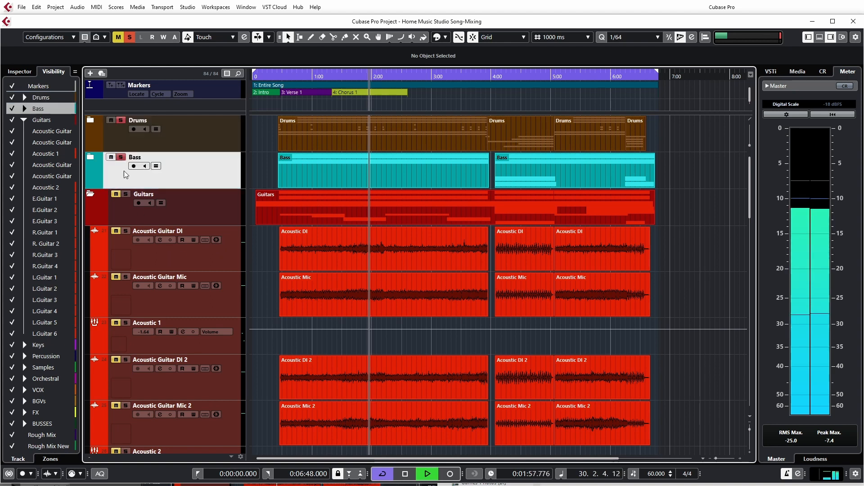
left_click(122, 122)
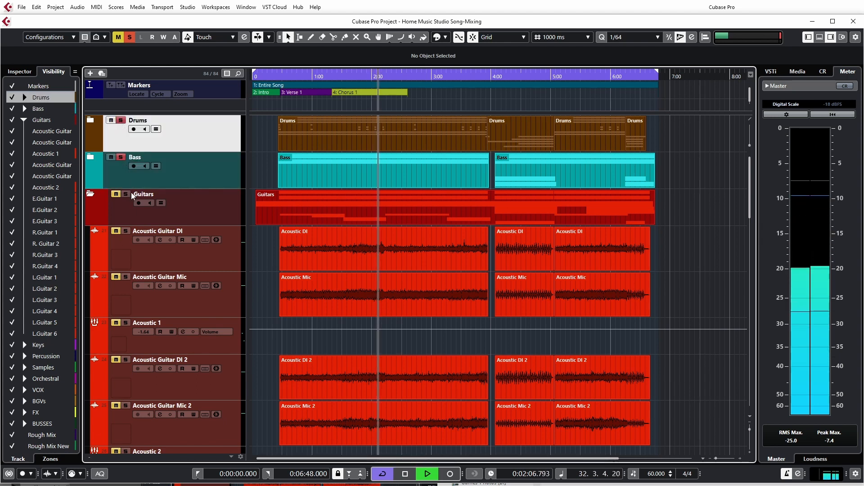
Step: Compare drums and bass with and without the Guitars folder soloed, and stop playback with all solos cleared
left_click(90, 157)
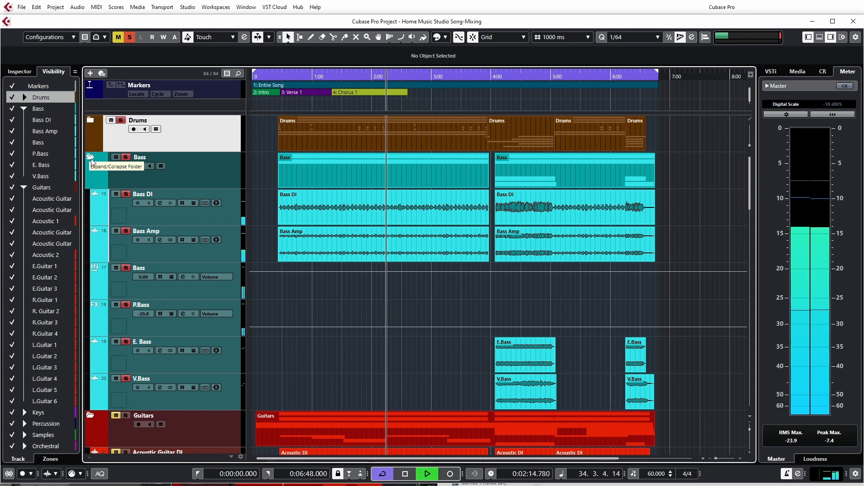
left_click(90, 158)
left_click(126, 197)
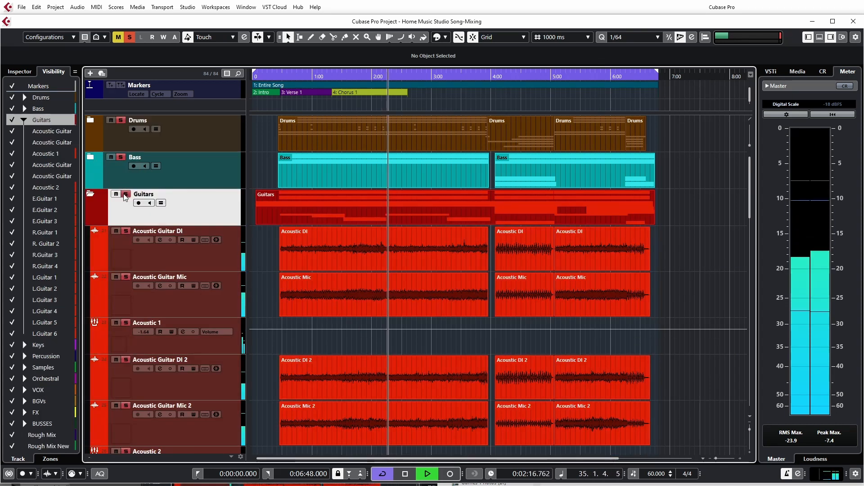
left_click(124, 194)
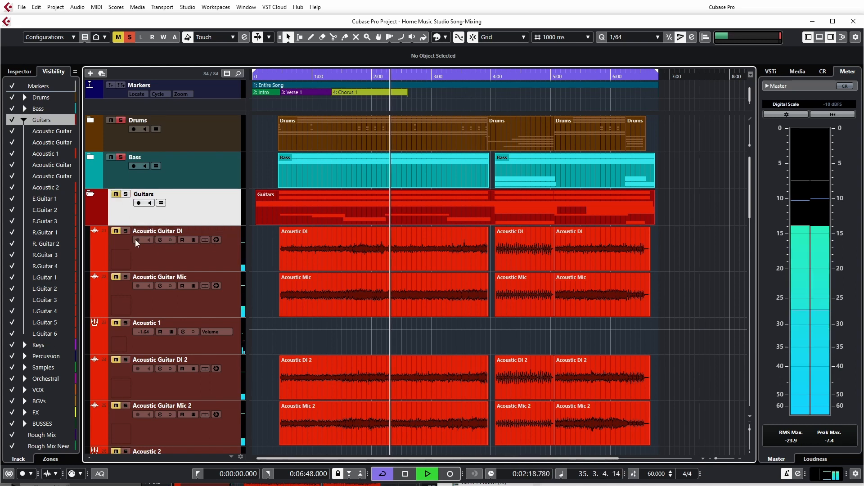
key("space")
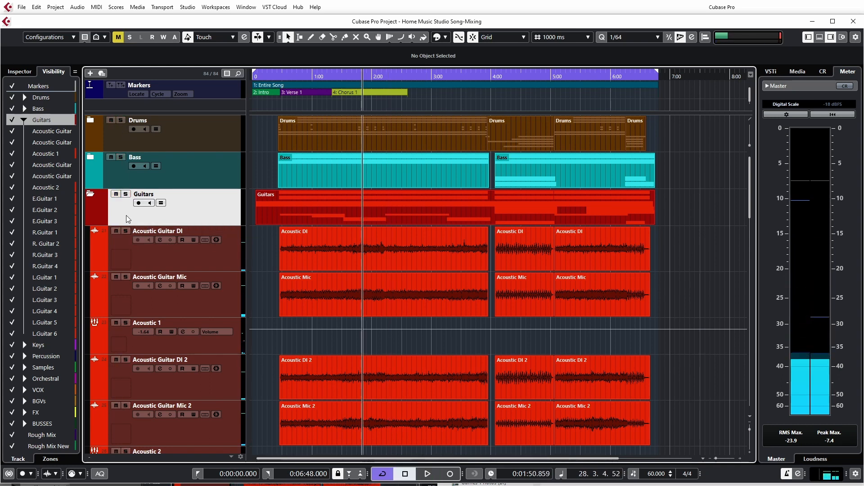
Step: Solo the Acoustic 1 group with its DI and mic tracks and compare its stereo and mono sound during playback
left_click(125, 230)
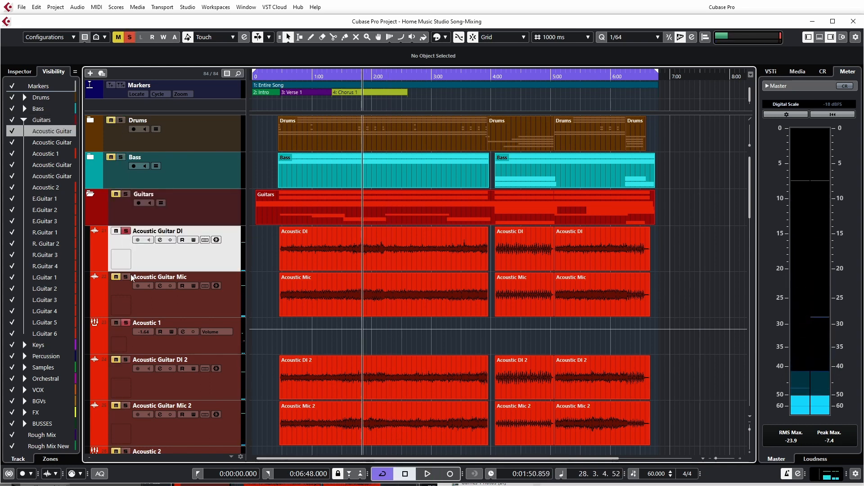
left_click(129, 328)
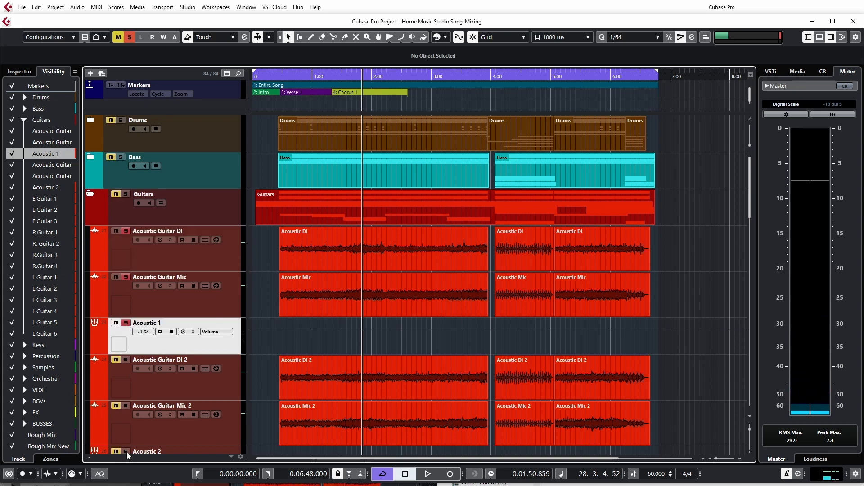
key("space")
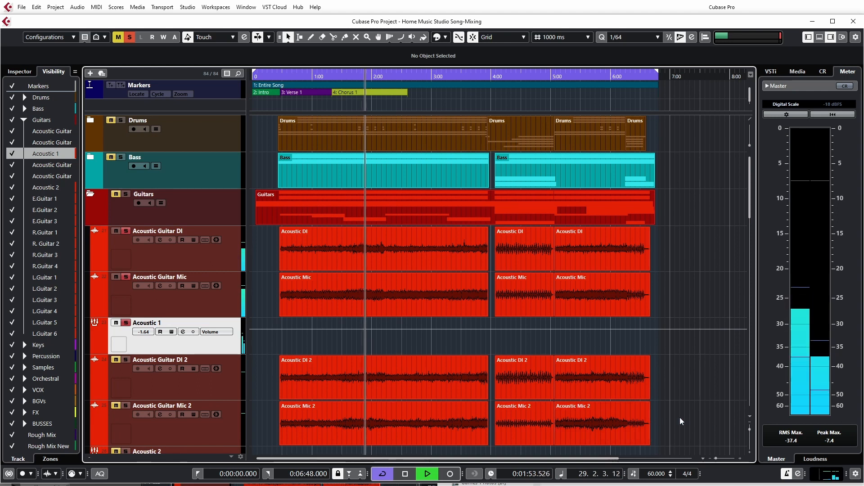
key("F3")
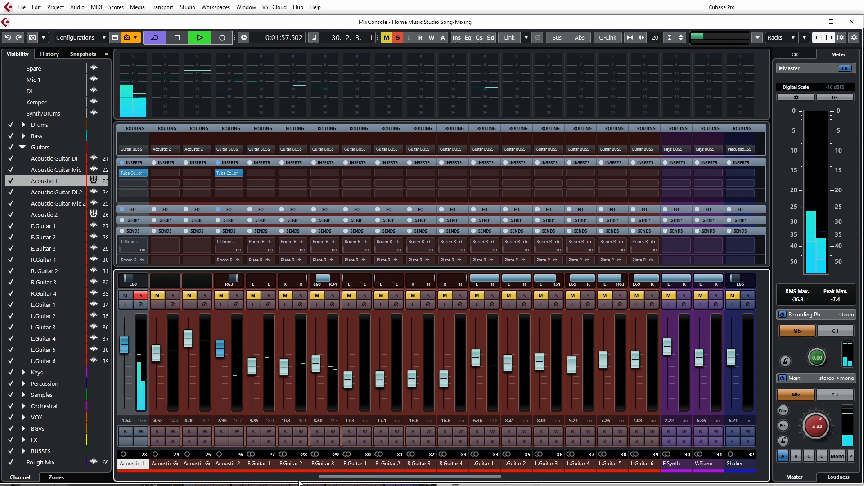
left_click_drag(360, 477, 323, 476)
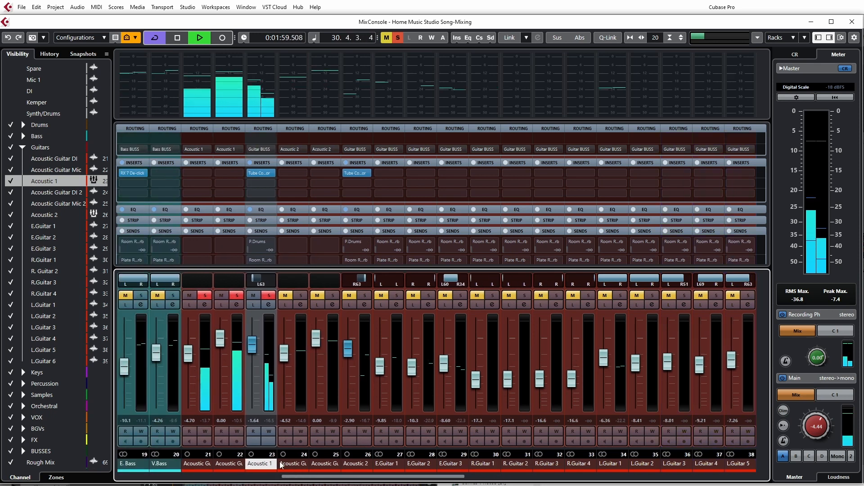
left_click(837, 457)
left_click(840, 459)
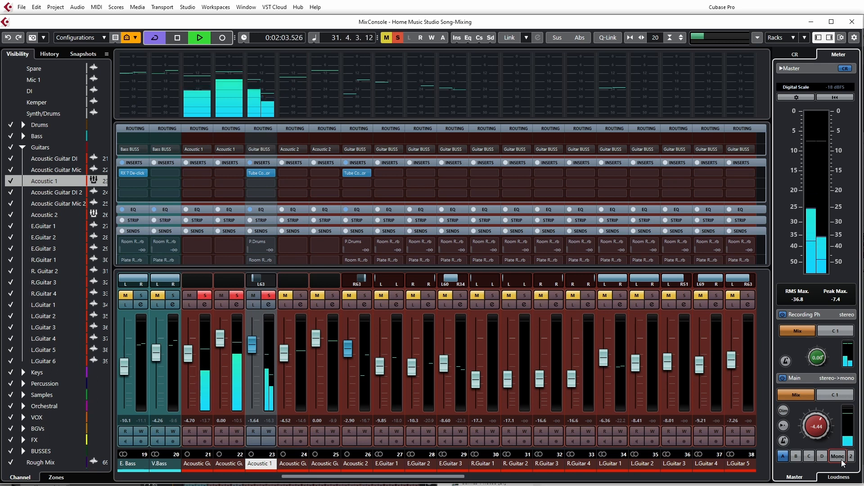
key("space")
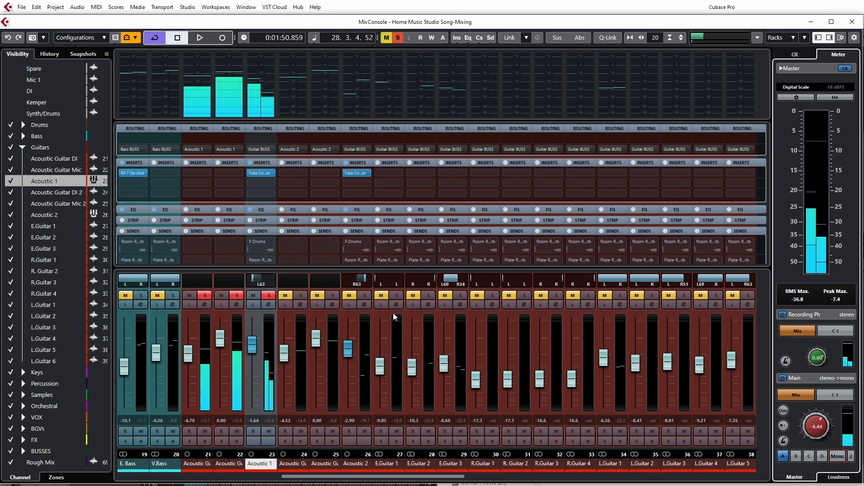
Step: Solo only Acoustic 2, compare it in stereo and mono during playback, and add Acoustic 1 to the solo
left_click(366, 296)
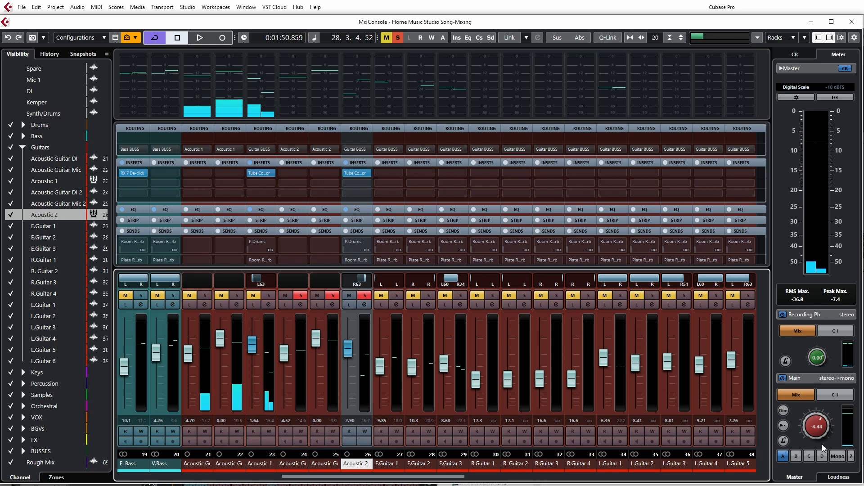
key("space")
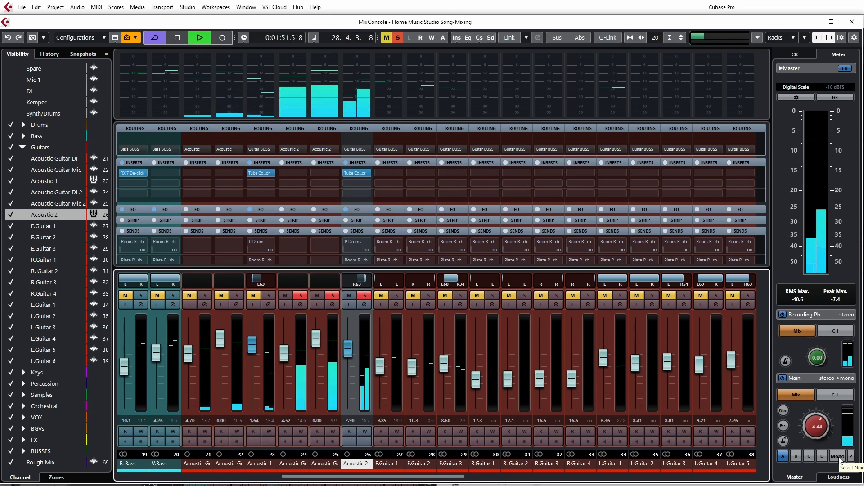
left_click(837, 456)
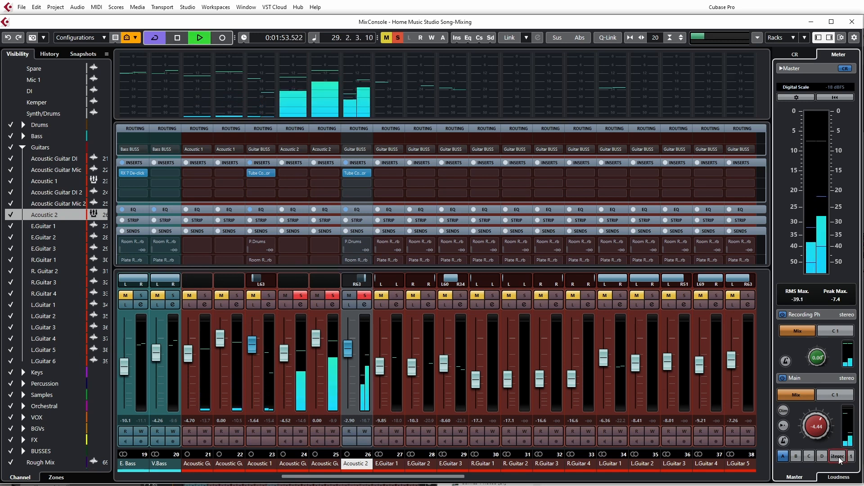
left_click(838, 456)
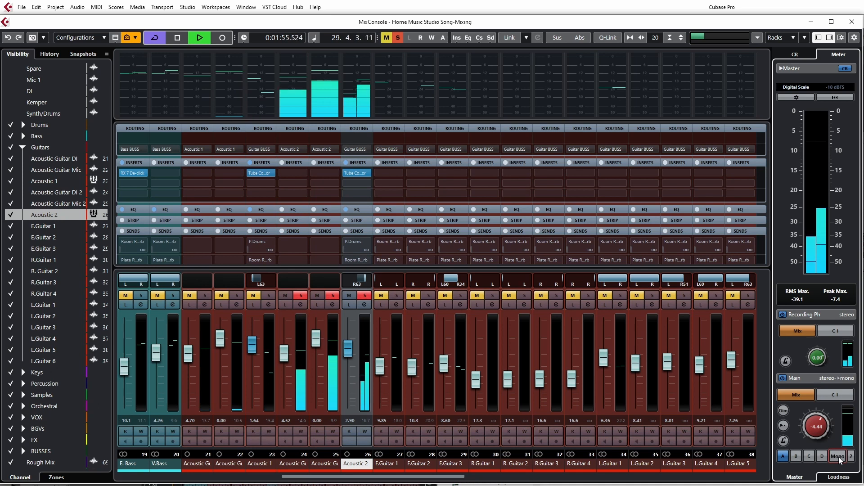
key("space")
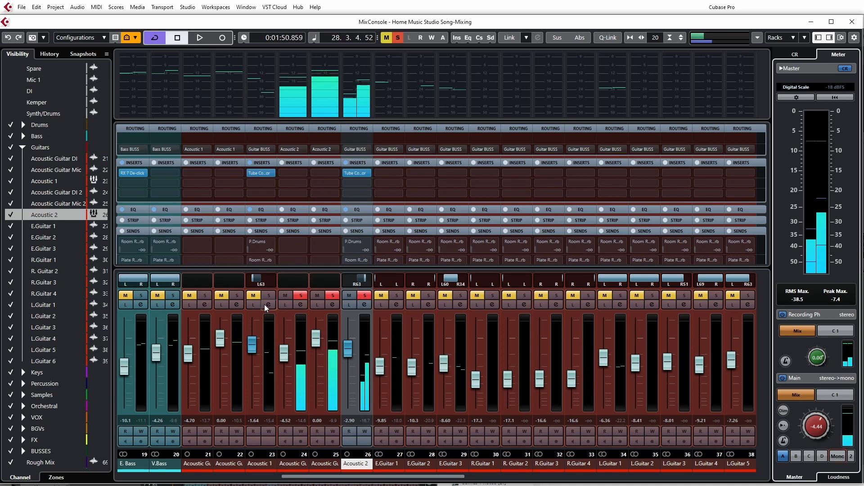
left_click(268, 296)
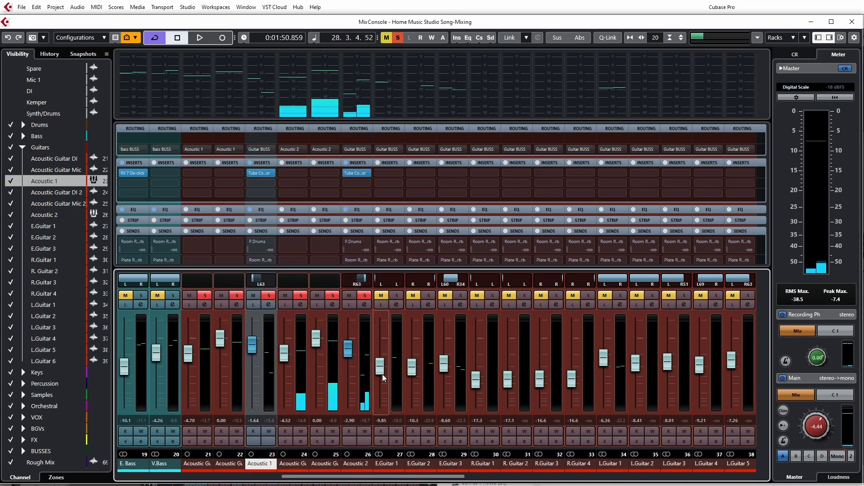
Step: Play both acoustic groups, compare them in mono and stereo, raise the Acoustic 2 fader to -2.19 dB, and stop playback
key("space")
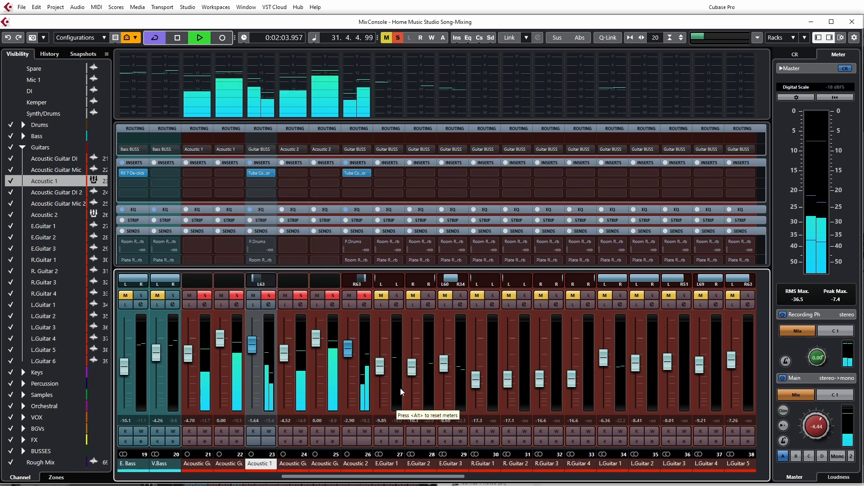
left_click(840, 458)
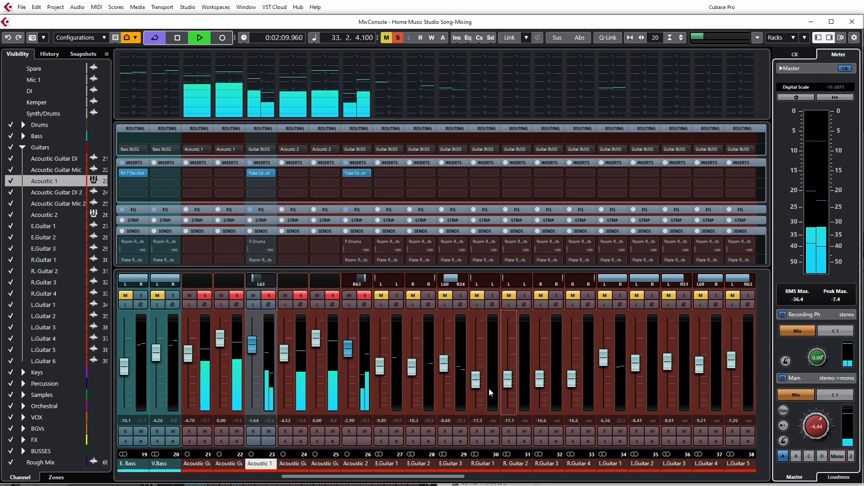
left_click_drag(350, 353, 352, 350)
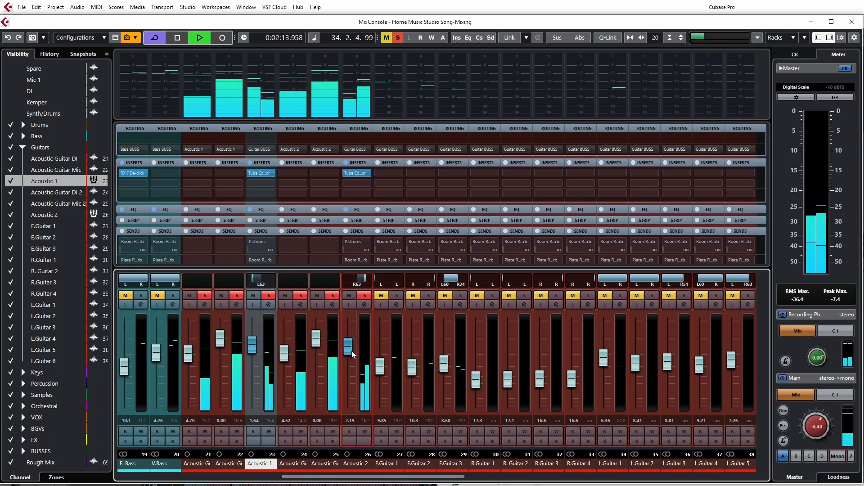
left_click(838, 457)
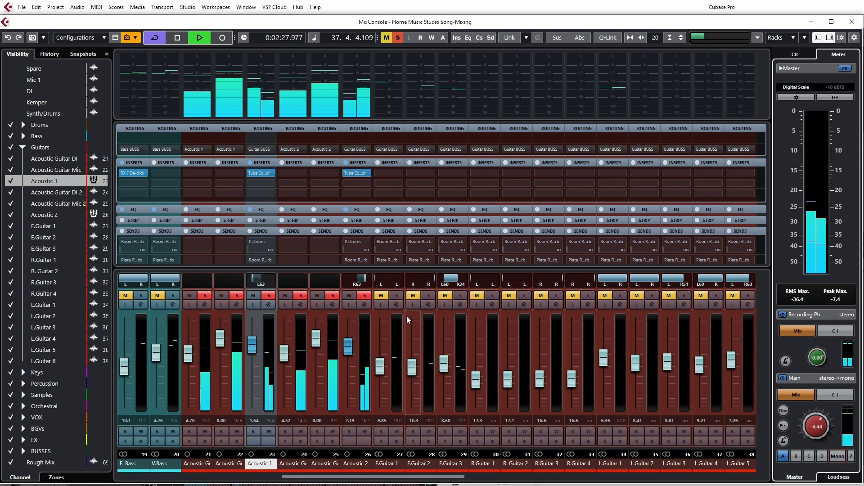
key("space")
Step: Add the Drums and Bass folder tracks to the soloed acoustic guitars in the project window and start playback
key("F3")
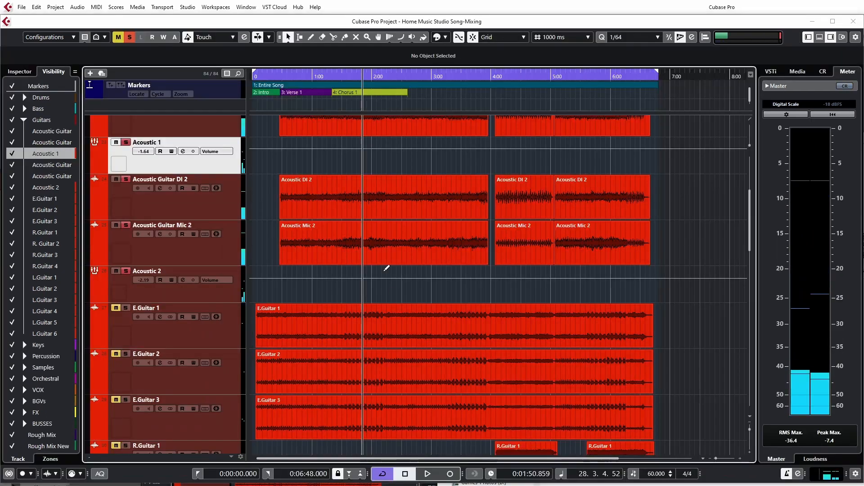
scroll(264, 208, "up", 4)
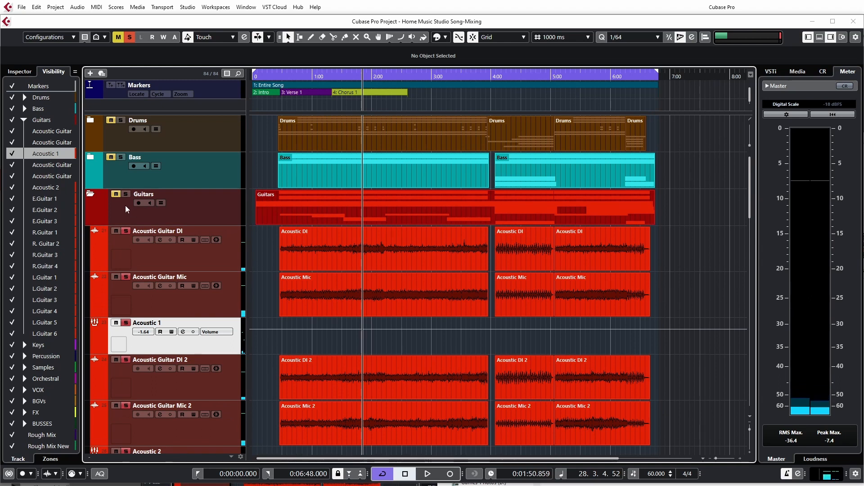
left_click(122, 128)
left_click(240, 173)
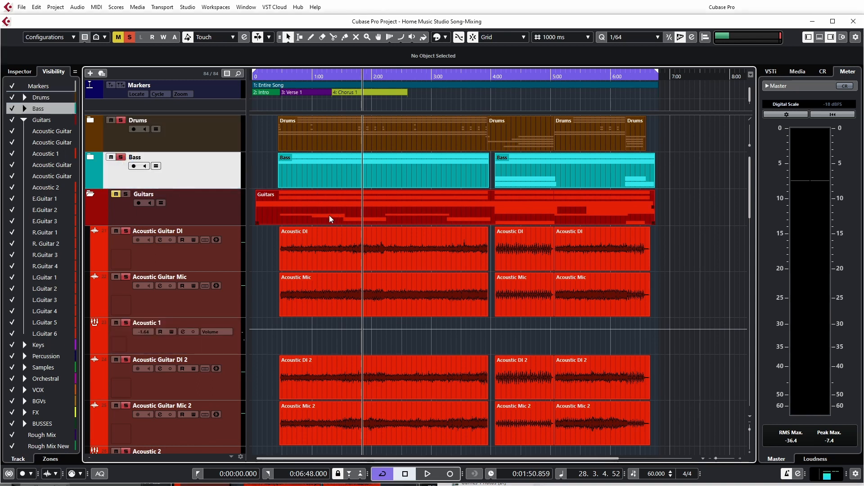
key("space")
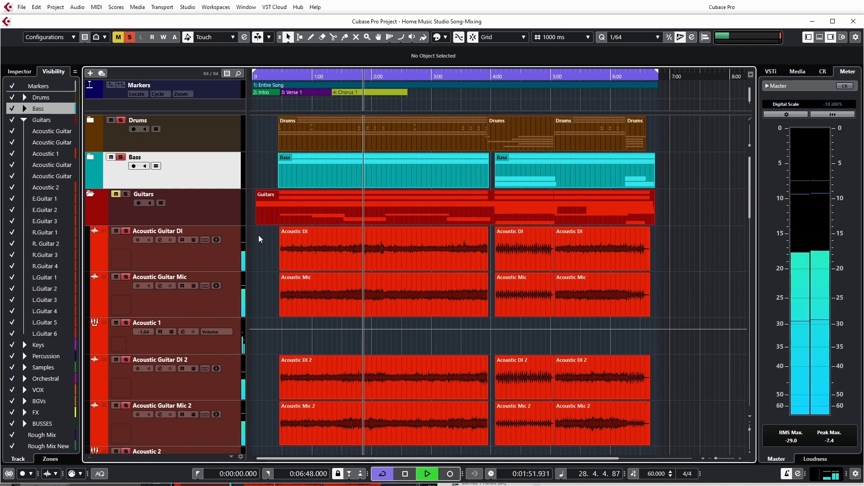
mouse_move(283, 278)
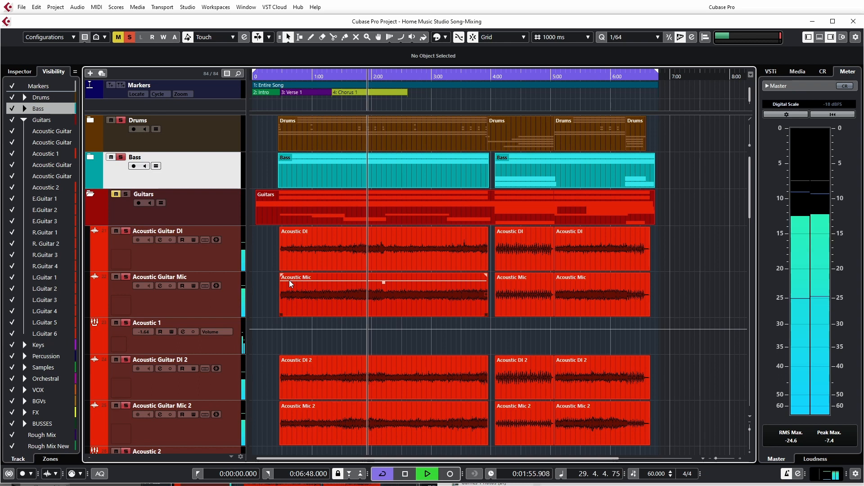
Step: Compare the soloed mix in mono and stereo in the MixConsole, and remove Acoustic 2 from the solo
key("F3")
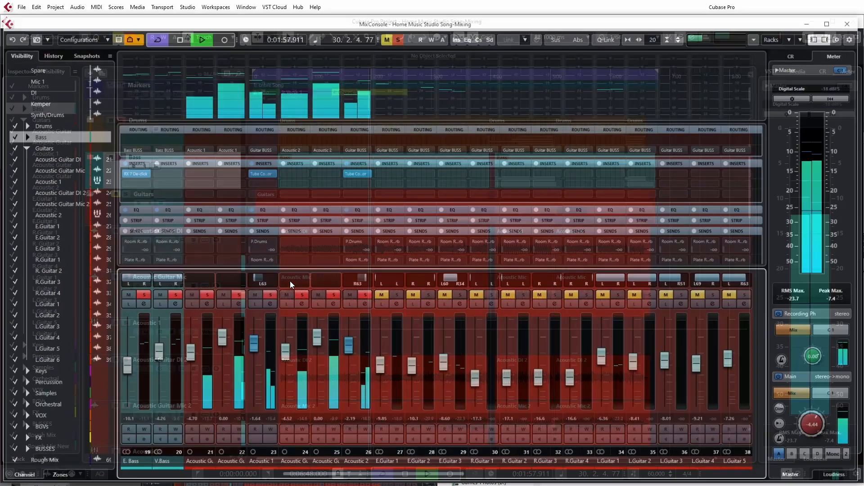
left_click(839, 456)
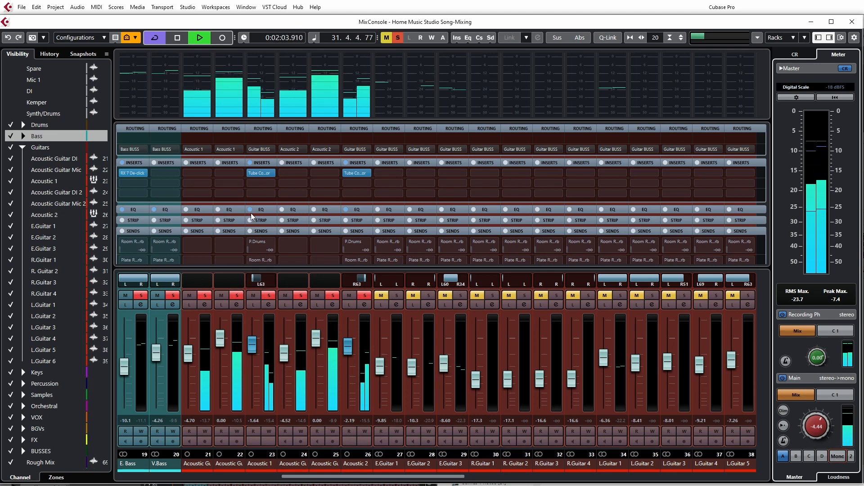
mouse_move(253, 177)
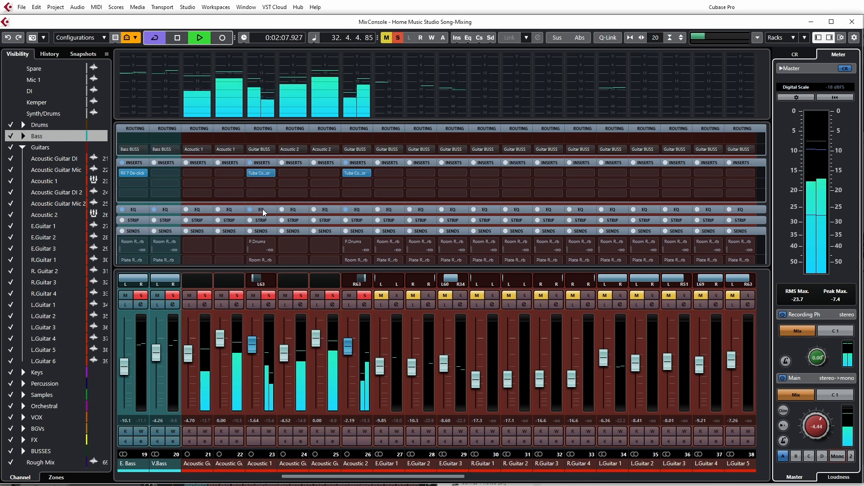
left_click(365, 296)
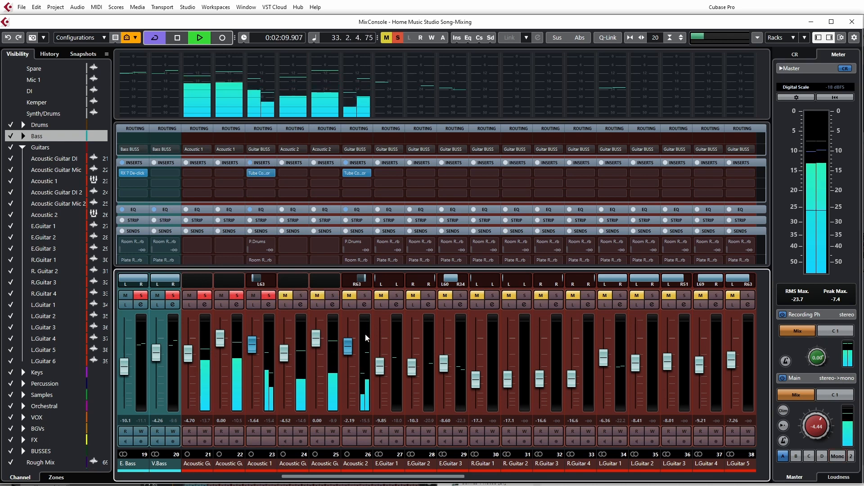
left_click(263, 208)
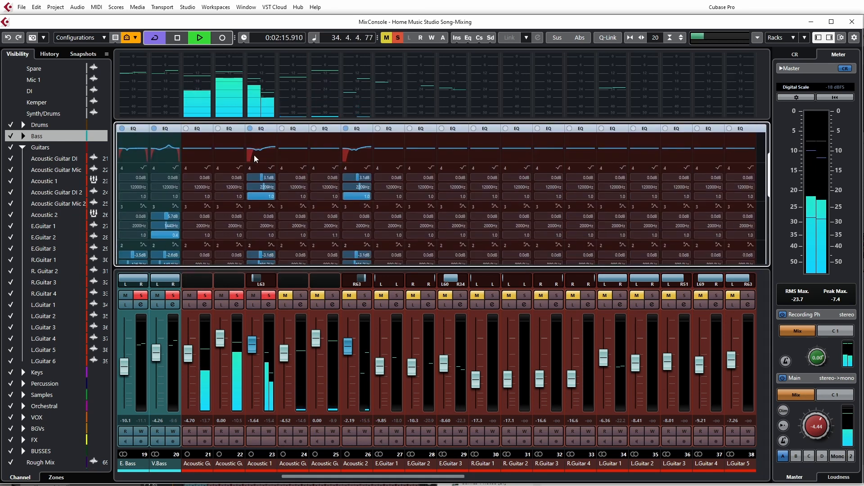
left_click(261, 130)
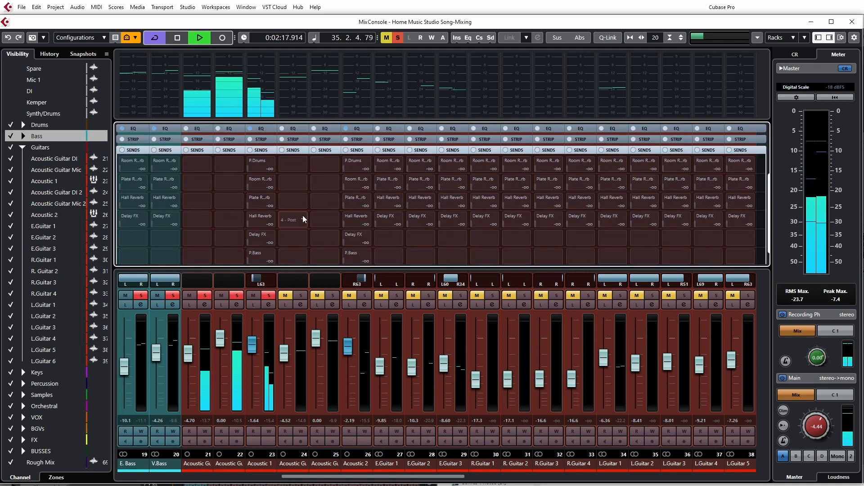
left_click(255, 169)
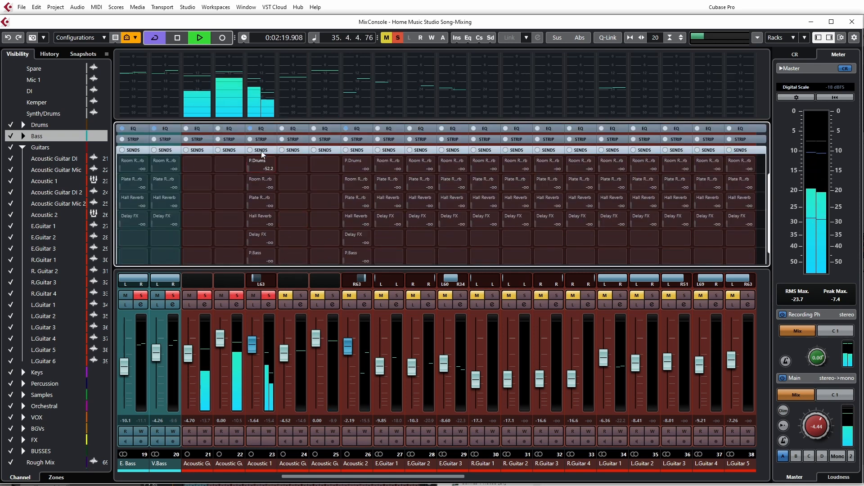
scroll(761, 169, "up", 3)
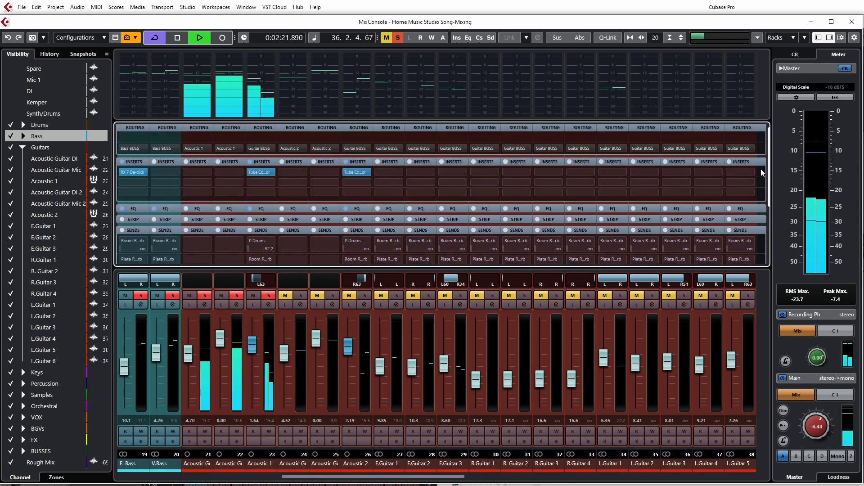
left_click(267, 251, "ctrl")
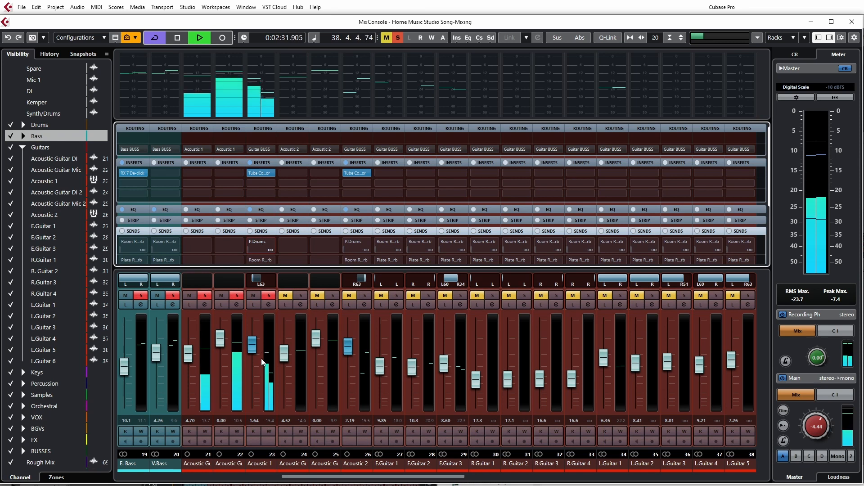
Step: Open the Acoustic 1 channel settings, compare its sound with the EQ bypassed and active, and copy the EQ setting
left_click(267, 305)
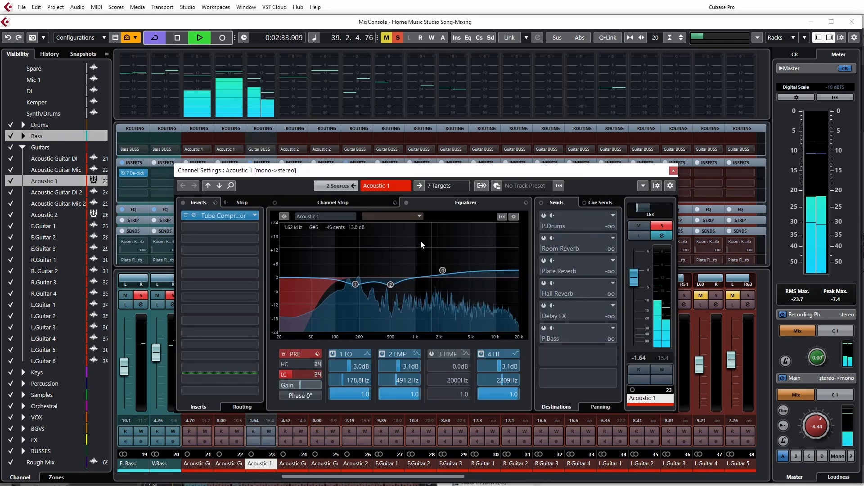
left_click(406, 203)
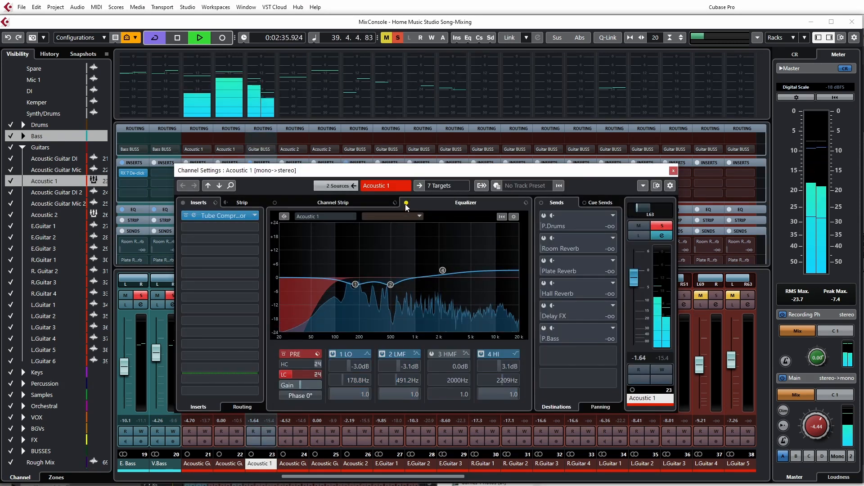
left_click(406, 203)
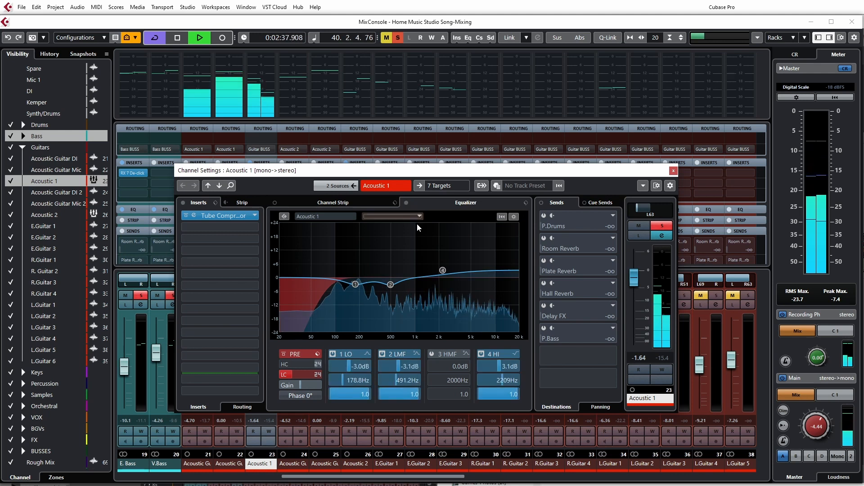
right_click(430, 305)
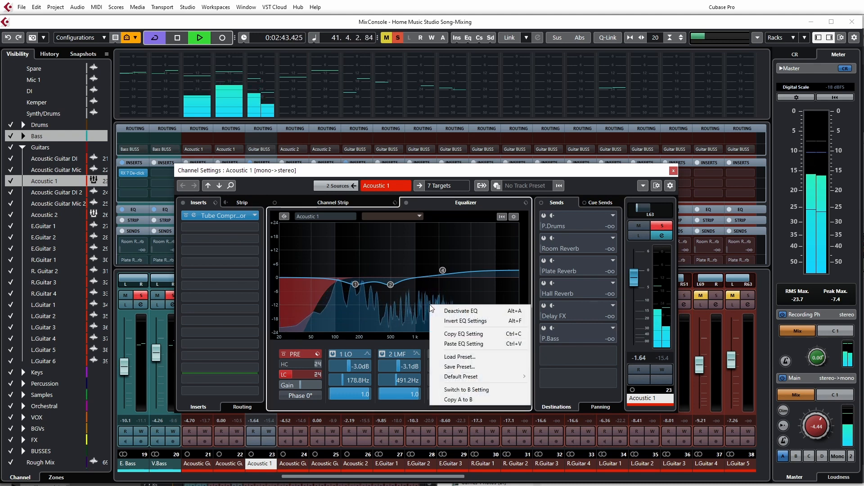
left_click(464, 334)
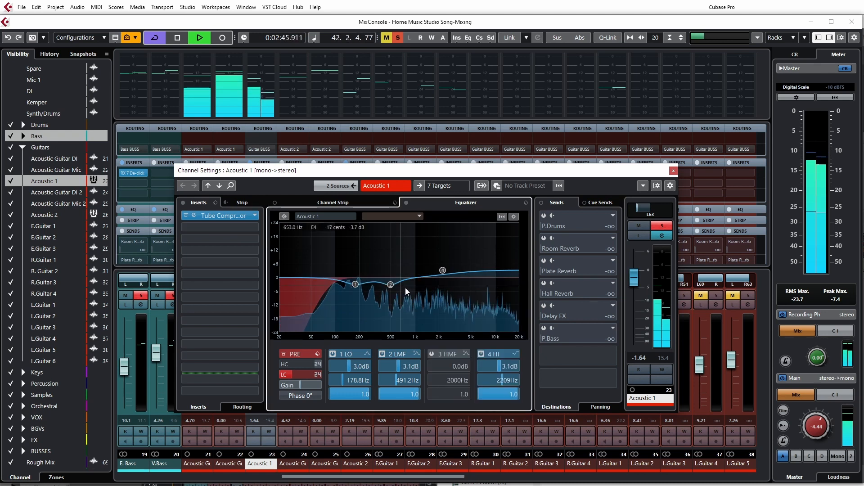
Step: Enable Acoustic 1's high-mid EQ band with about +3.1 dB at 1577 Hz, and set its high band to about +4.1 dB at 1915 Hz
left_click(432, 354)
mouse_move(439, 278)
left_mouse_down()
mouse_move(377, 259)
mouse_move(410, 249)
mouse_move(425, 270)
left_mouse_up()
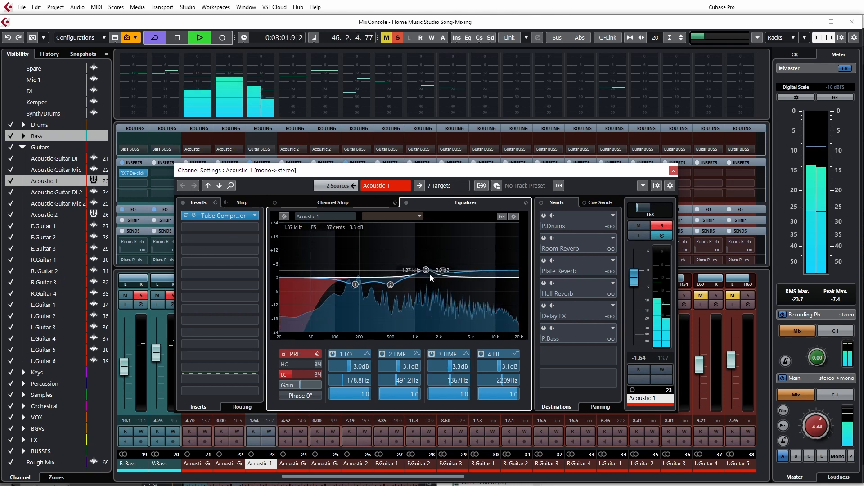
left_click(432, 355)
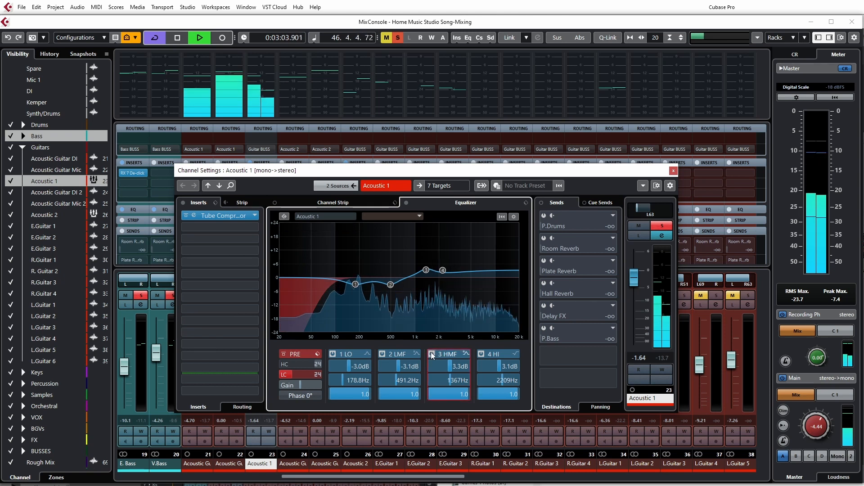
mouse_move(442, 271)
left_mouse_down()
mouse_move(415, 267)
mouse_move(439, 270)
mouse_move(416, 263)
mouse_move(441, 254)
mouse_move(448, 260)
mouse_move(435, 278)
mouse_move(439, 270)
mouse_move(432, 275)
mouse_move(405, 260)
mouse_move(431, 271)
left_mouse_up()
left_click(434, 354)
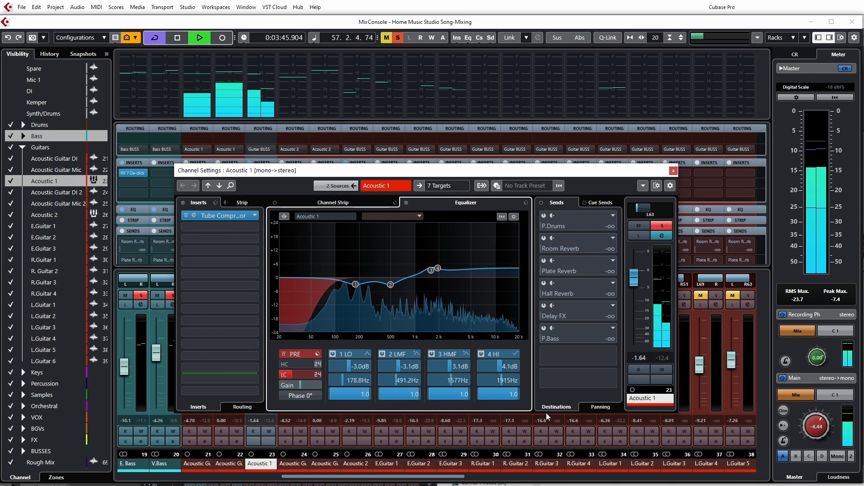
Step: Compare the equalized Acoustic 1 in stereo and mono against bass and drums, and close its channel settings
left_click(839, 456)
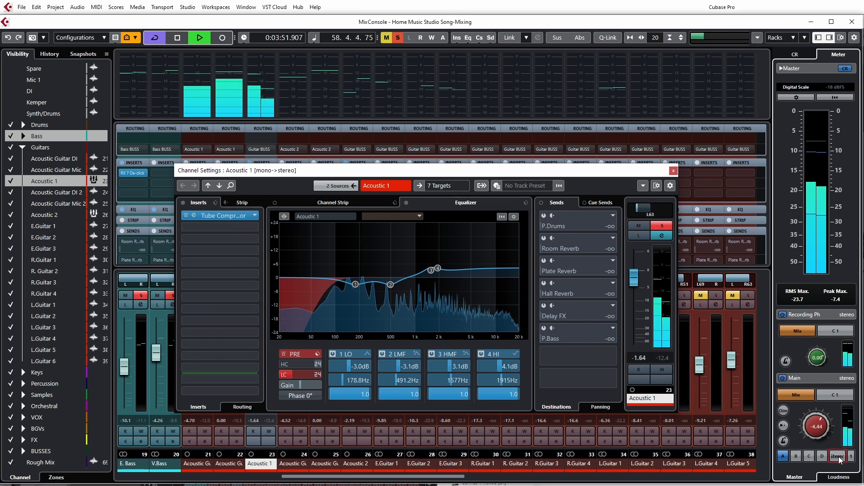
left_click(838, 457)
left_click(673, 171)
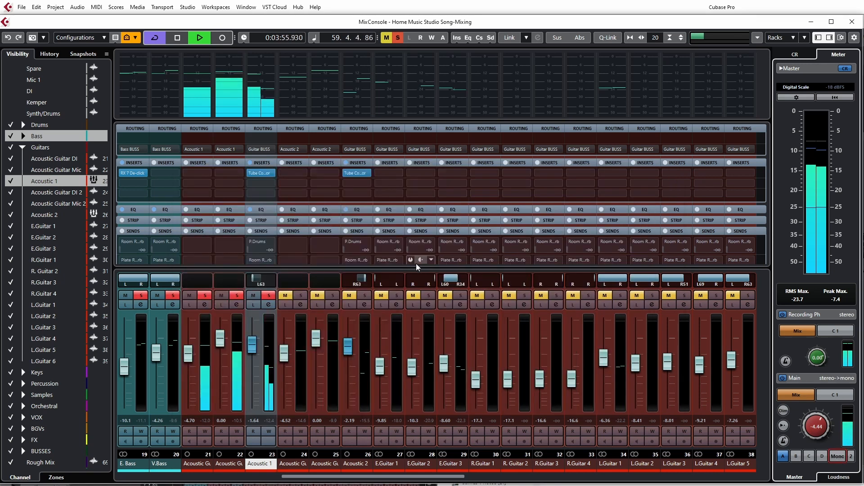
Step: Swap Acoustic 1 for Acoustic 2 in the solo alongside bass and drums, and restart playback
key("space")
left_click_drag(365, 295, 275, 296)
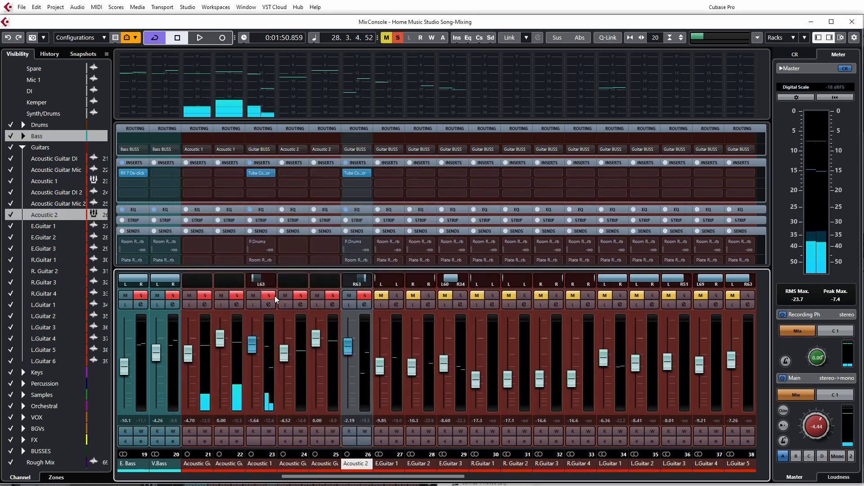
left_click(271, 297)
key("space")
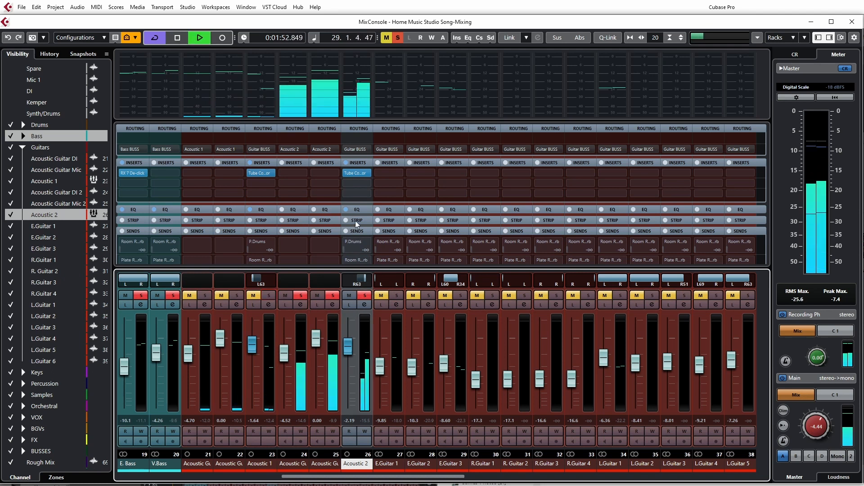
Step: Boost Acoustic 2's high-mid EQ band about 3.5 dB at 1002 Hz and high band about 5.7 dB at 2017 Hz, and check the result in stereo
left_click(365, 305)
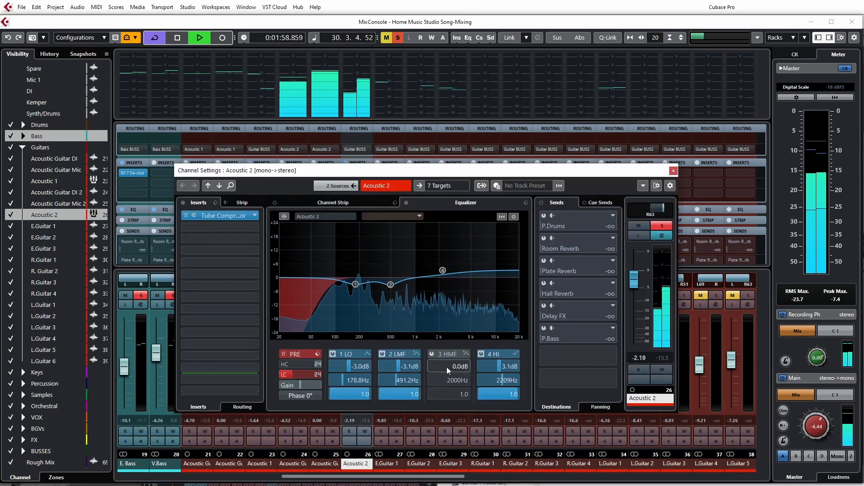
left_click(431, 354)
left_click_drag(438, 278, 408, 261)
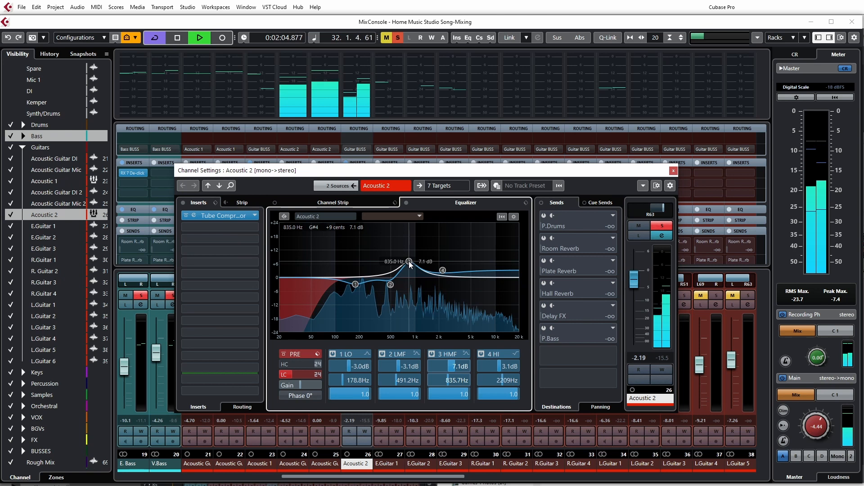
left_click_drag(409, 264, 440, 267)
key("space")
key("space")
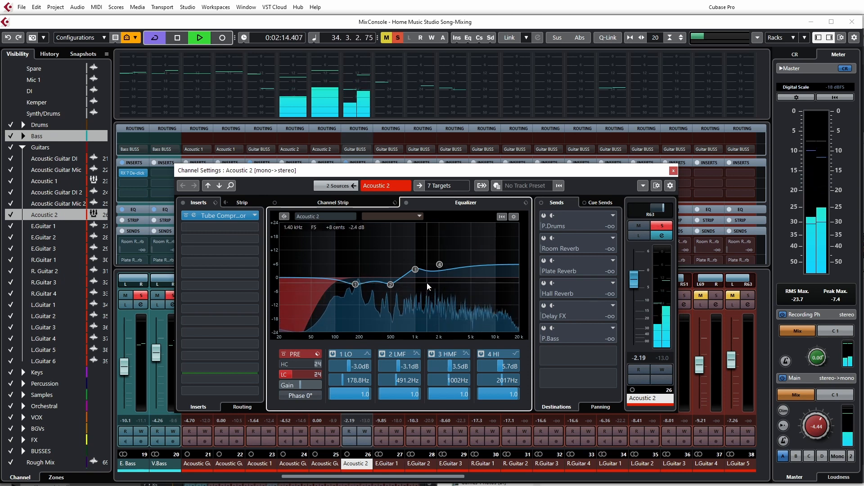
left_click(837, 456)
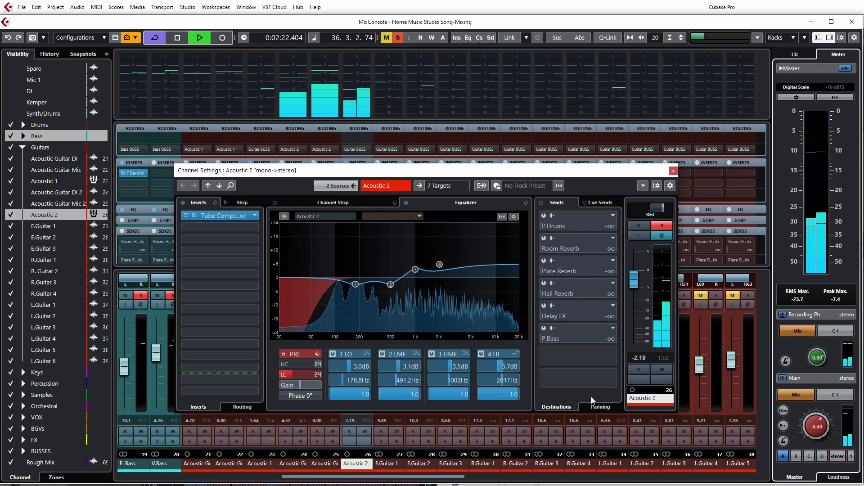
left_click(674, 171)
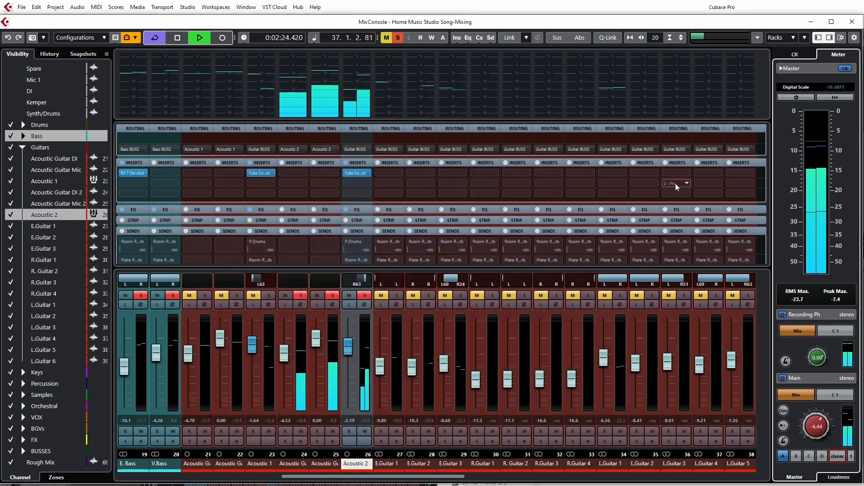
Step: Review the Tube Compressor settings on Acoustic 2, close the plug-in, and stop playback
left_click(356, 172)
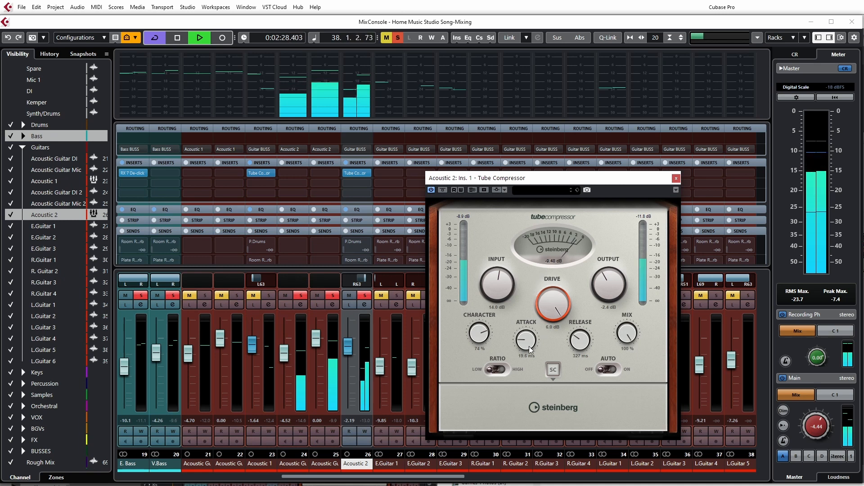
left_click(676, 179)
key("space")
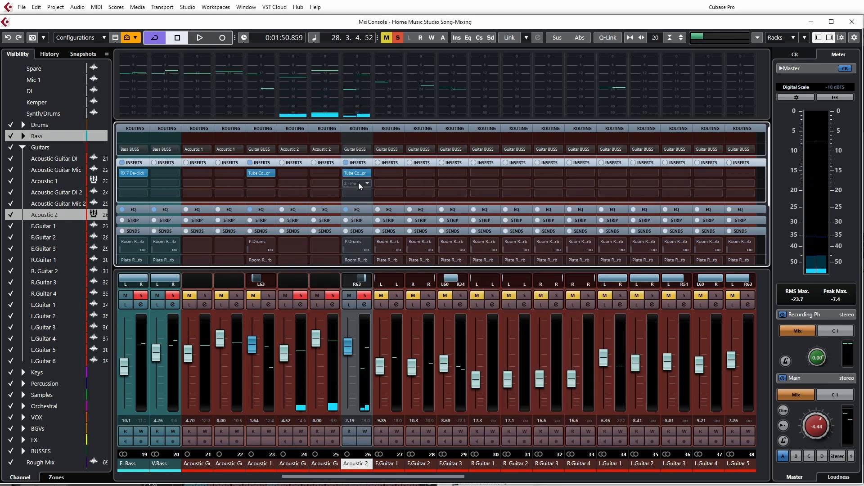
Step: Insert DaTube in Acoustic 2's second insert slot, clear all solos, and audition Acoustic 2 on its own
left_click(366, 183)
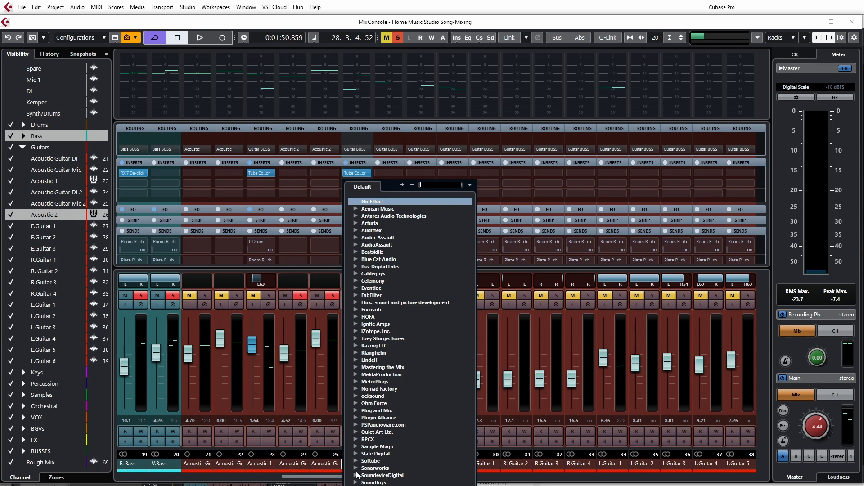
key("Tab")
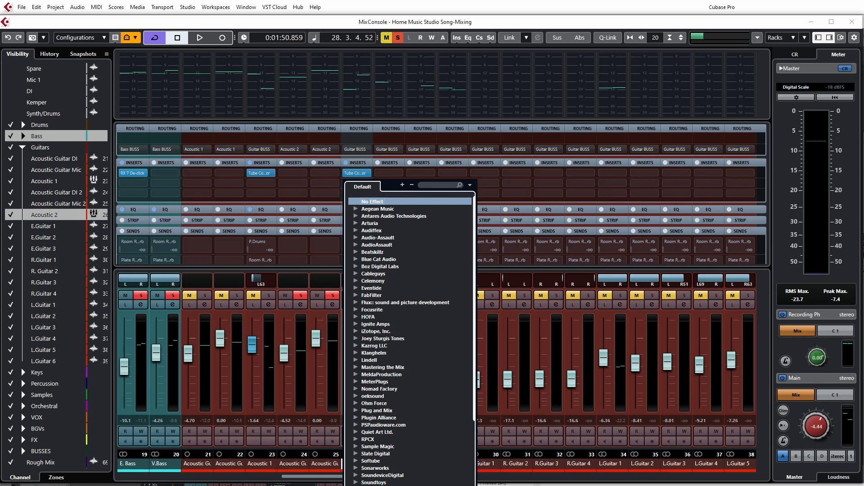
double_click(387, 485)
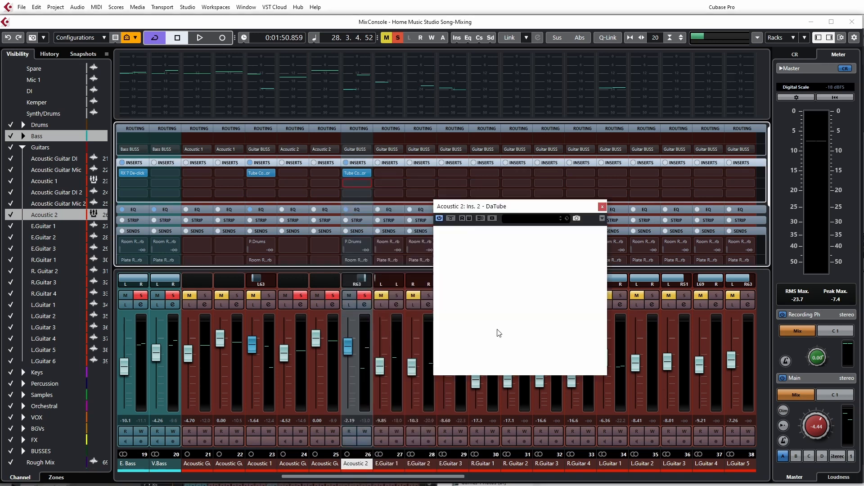
key("space")
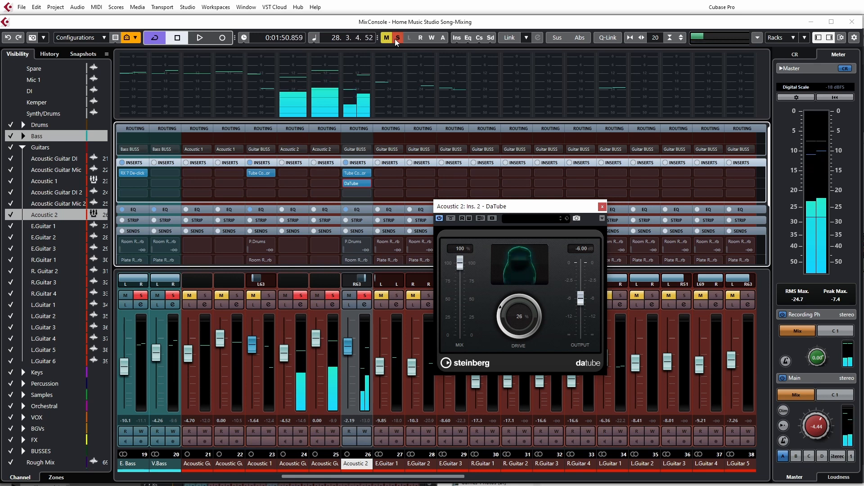
left_click(398, 37)
key("space")
left_click(366, 294)
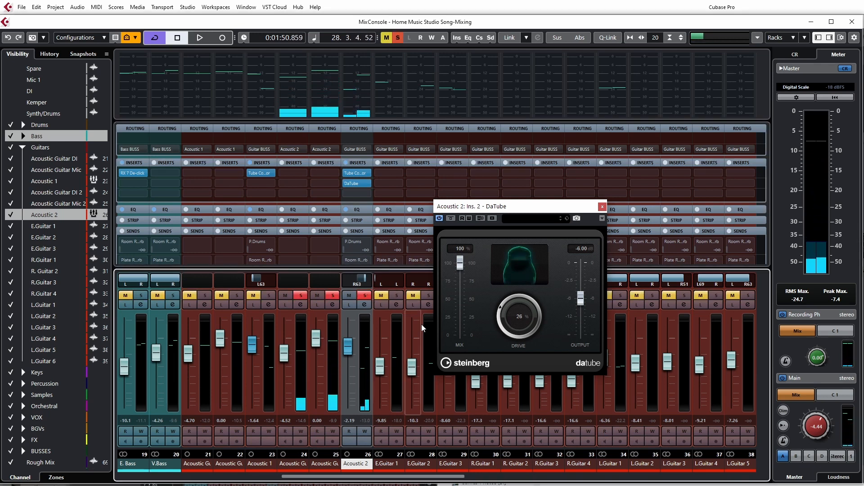
key("space")
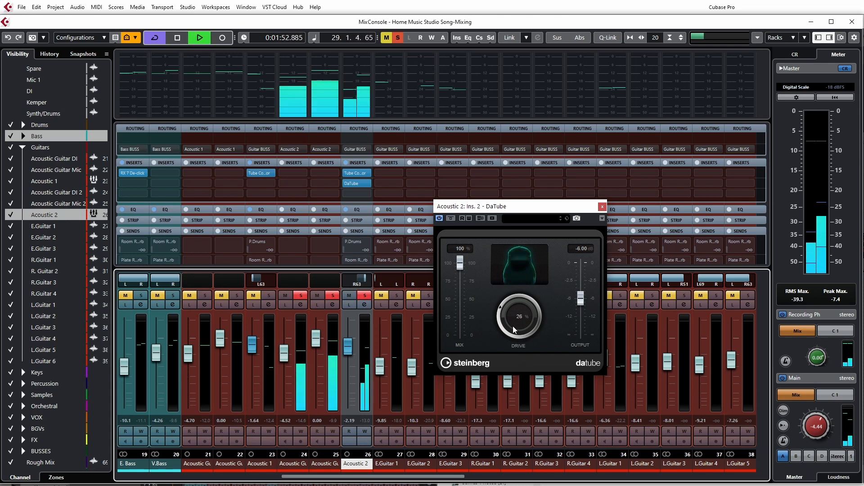
Step: Try a range of DaTube drive amounts on Acoustic 2 during playback, settling at about 40%
left_click_drag(513, 323, 515, 310)
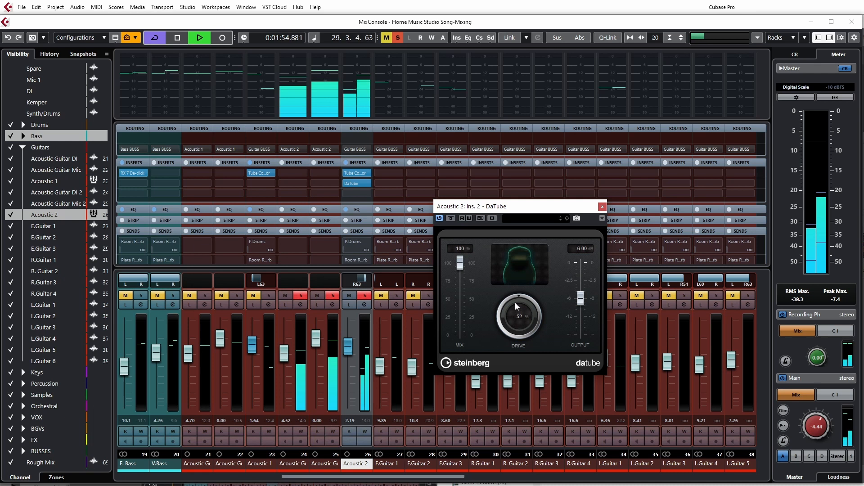
left_click_drag(519, 274, 520, 269)
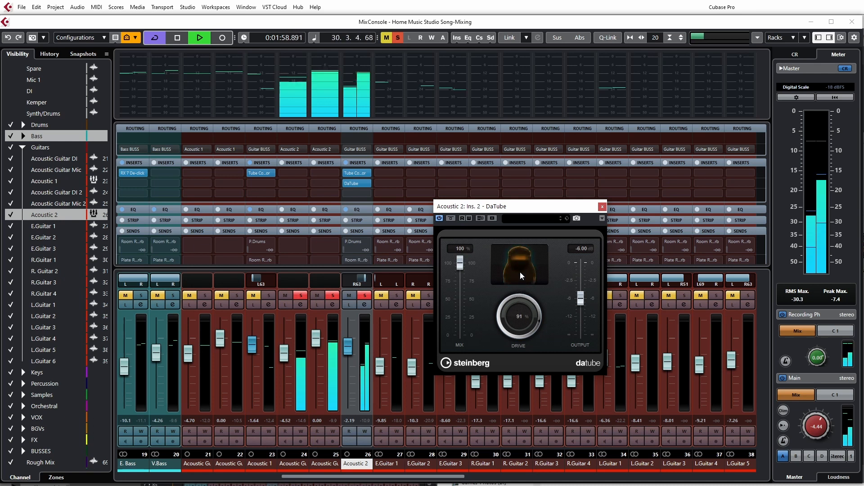
left_click_drag(520, 272, 522, 319)
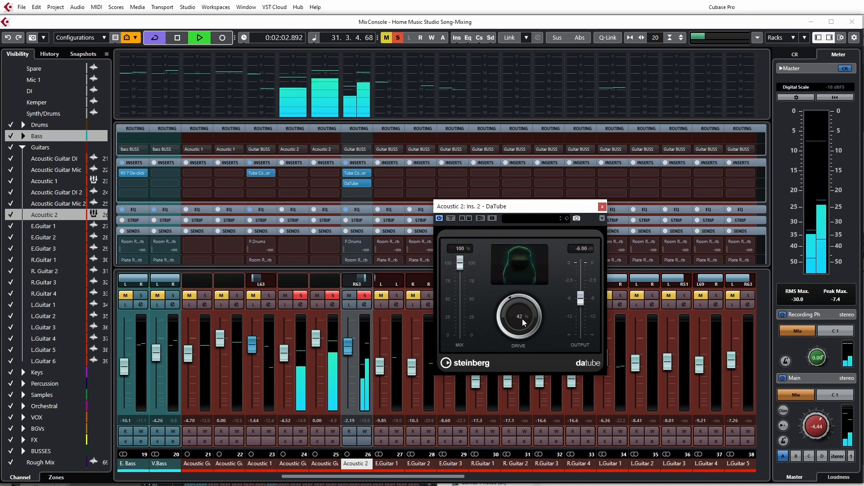
Step: Compare Acoustic 2 with DaTube bypassed and active, leave it active, and close the plug-in
left_click(451, 219)
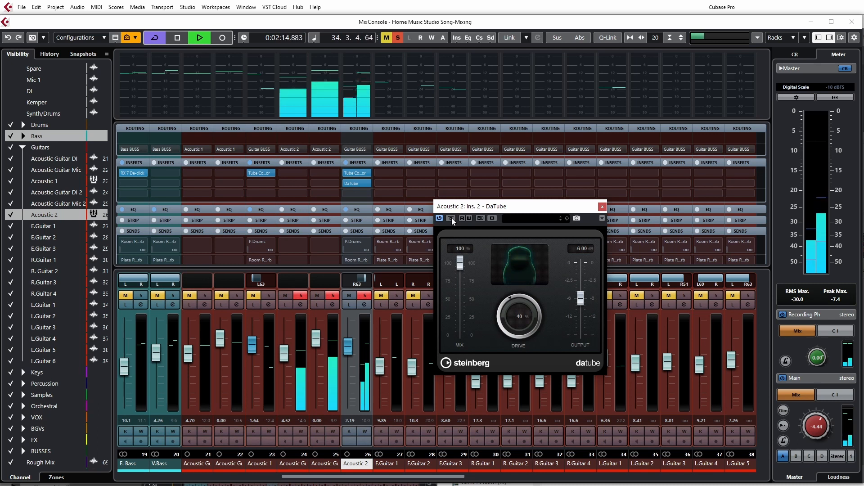
left_click(452, 219)
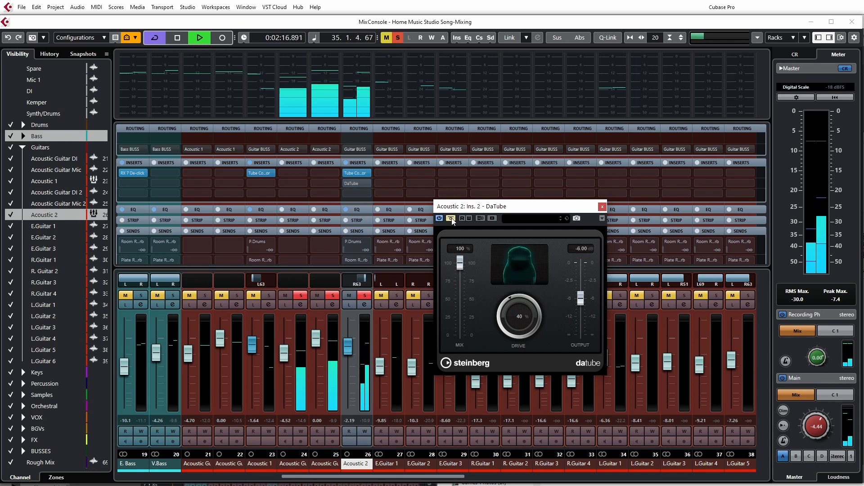
left_click(451, 219)
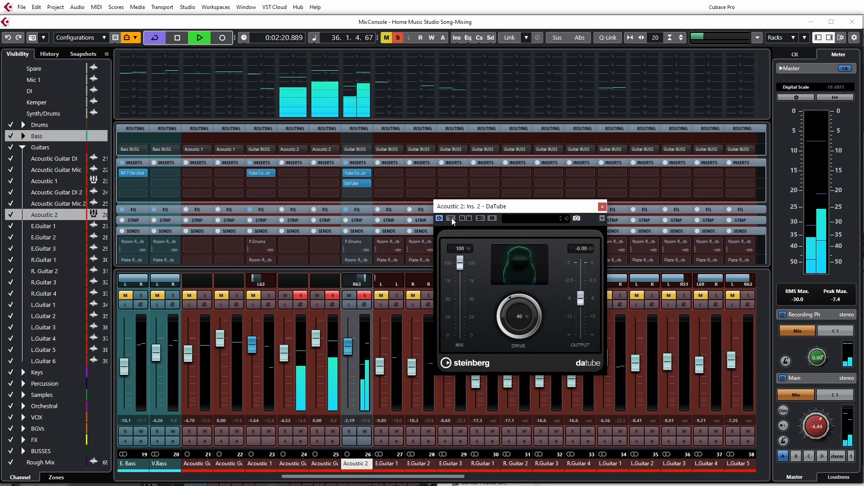
left_click(452, 219)
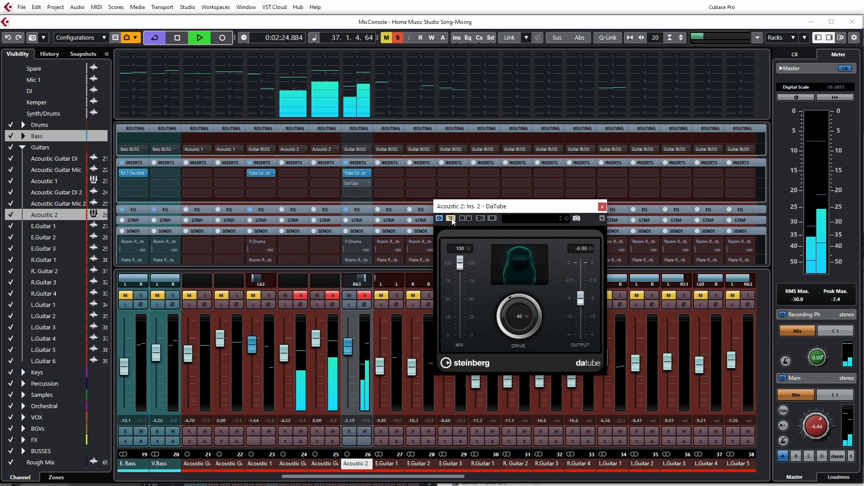
left_click(451, 220)
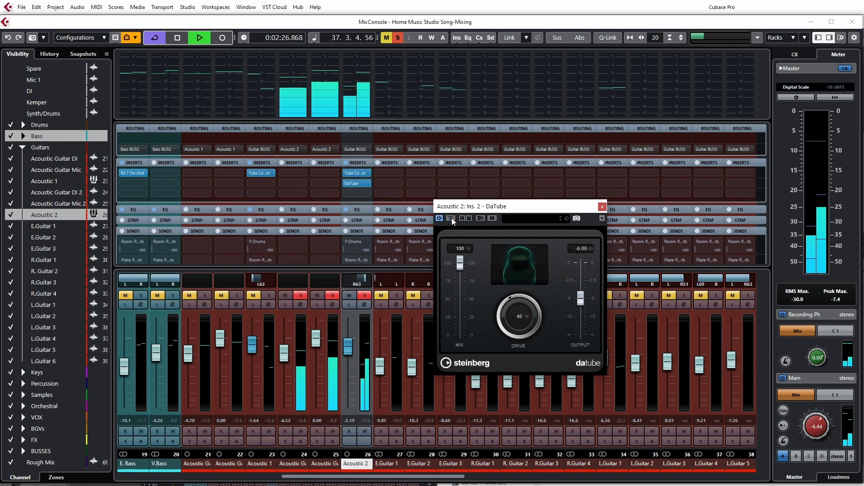
left_click(602, 207)
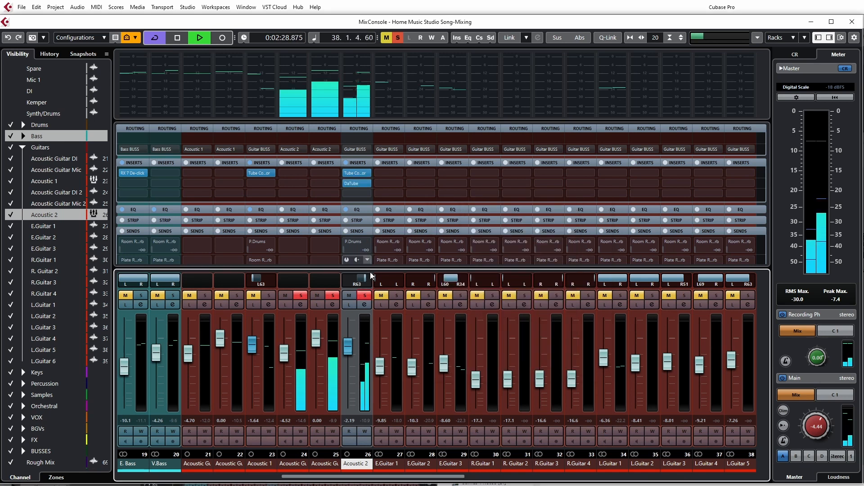
key("space")
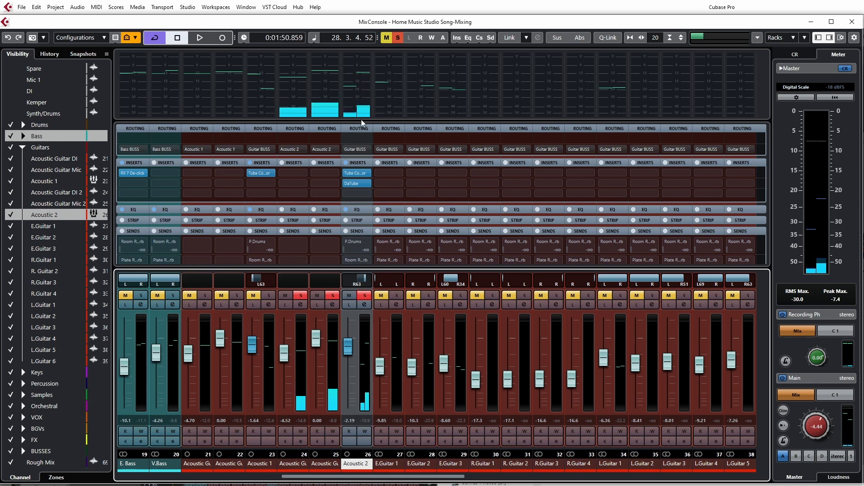
Step: Move DaTube from Acoustic 2 to Acoustic 1's second insert slot and copy it back to Acoustic 2
mouse_move(358, 184)
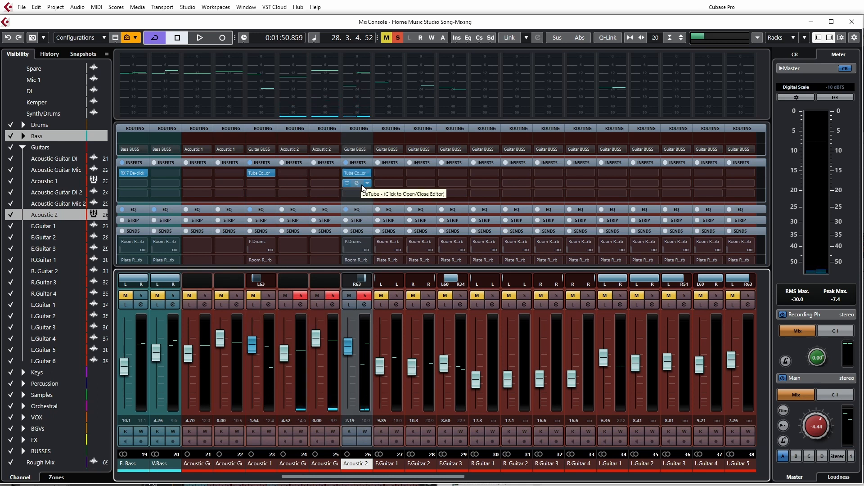
left_click_drag(359, 184, 269, 185)
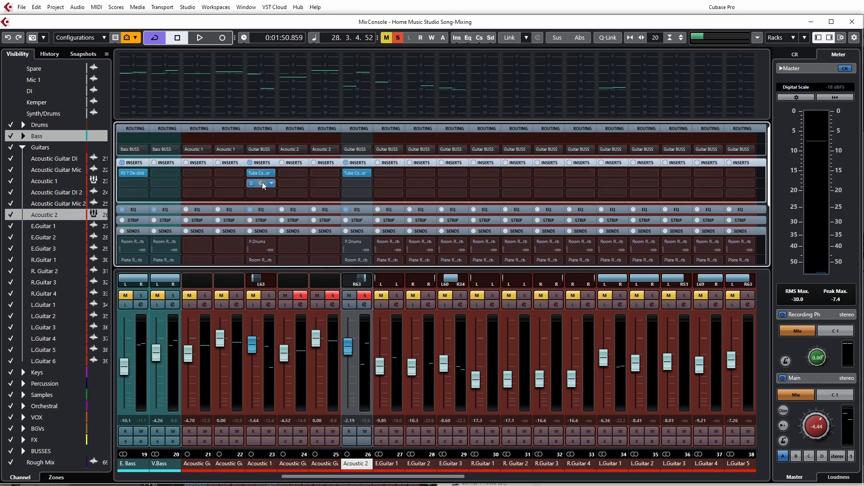
left_click_drag(267, 183, 356, 184)
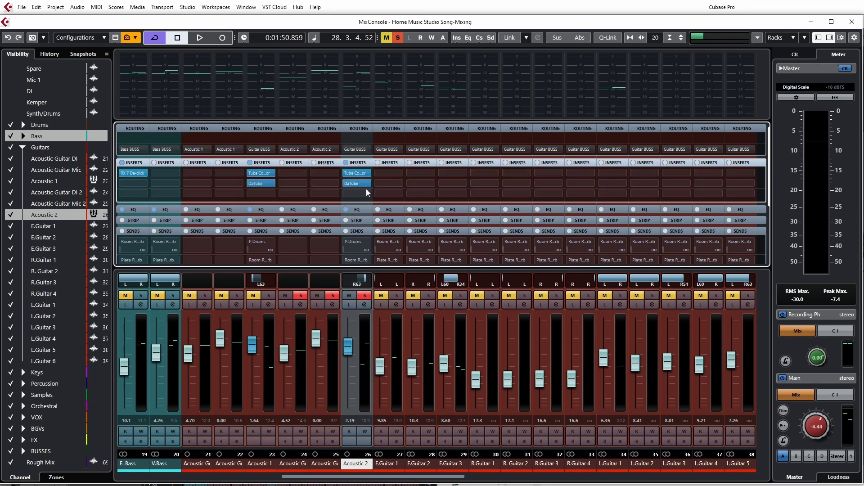
left_click(261, 183)
left_click(262, 183)
Step: Solo Acoustic 1 instead of Acoustic 2, and open its DaTube plug-in with playback running
left_click(273, 298)
left_click(363, 296)
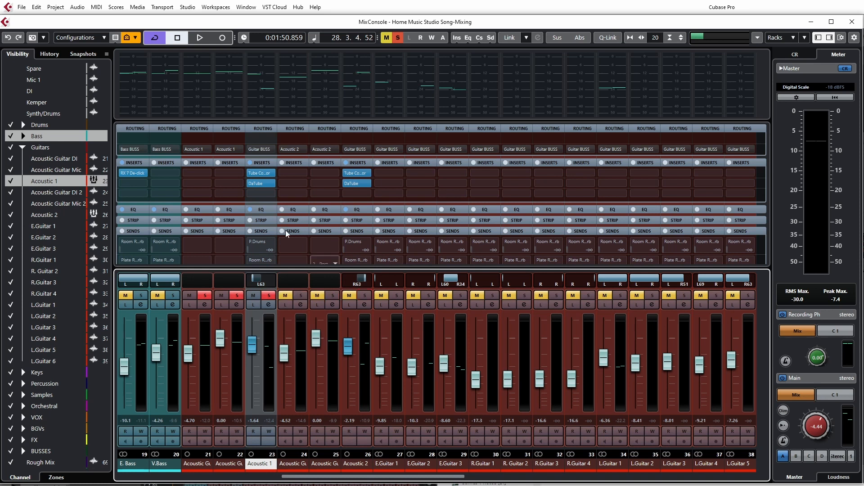
left_click(261, 182)
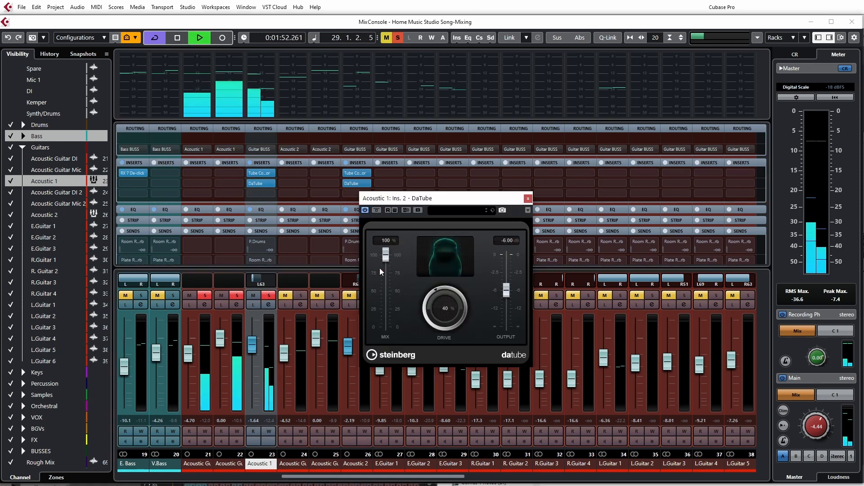
Step: Set Acoustic 1's DaTube drive to 30% while comparing against bypass, and close the plug-in
left_click(376, 211)
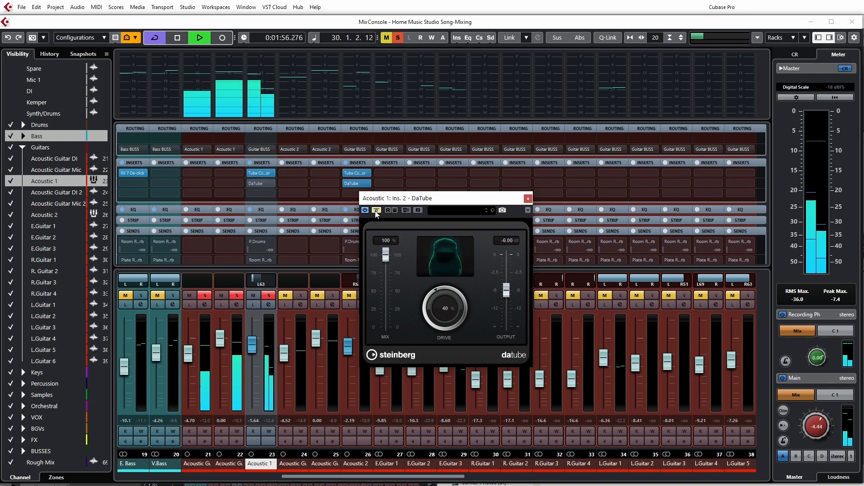
left_click(377, 210)
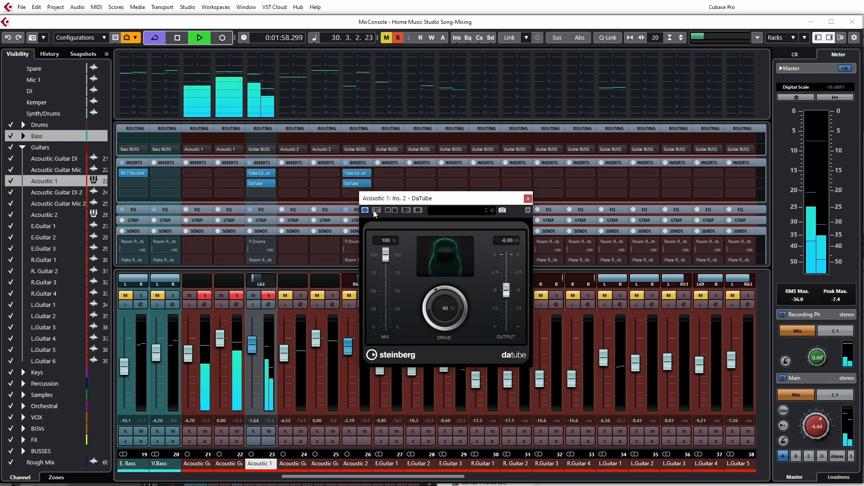
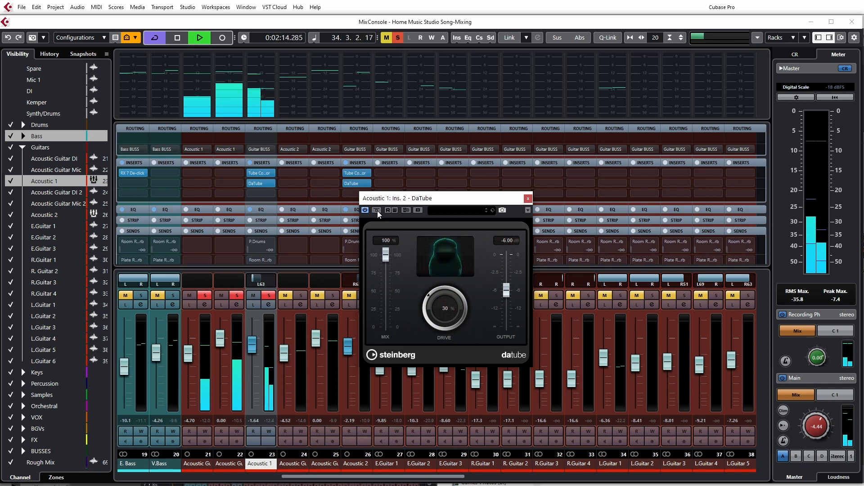
left_click(378, 210)
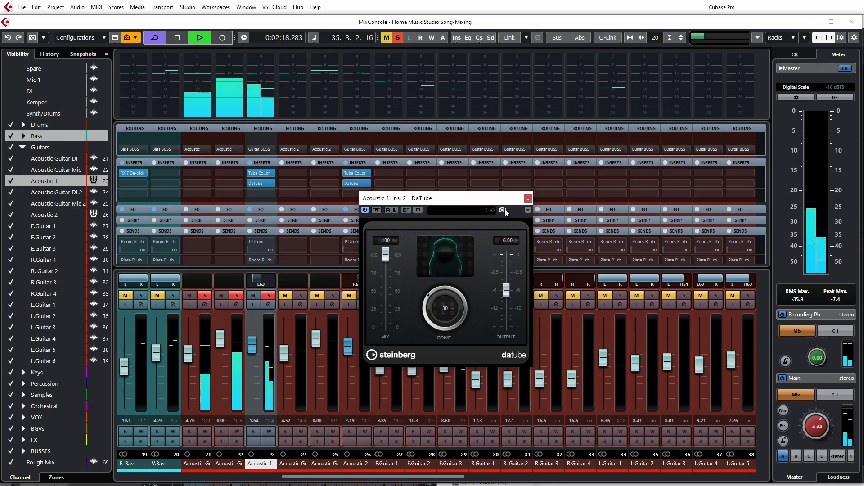
left_click(528, 198)
key("space")
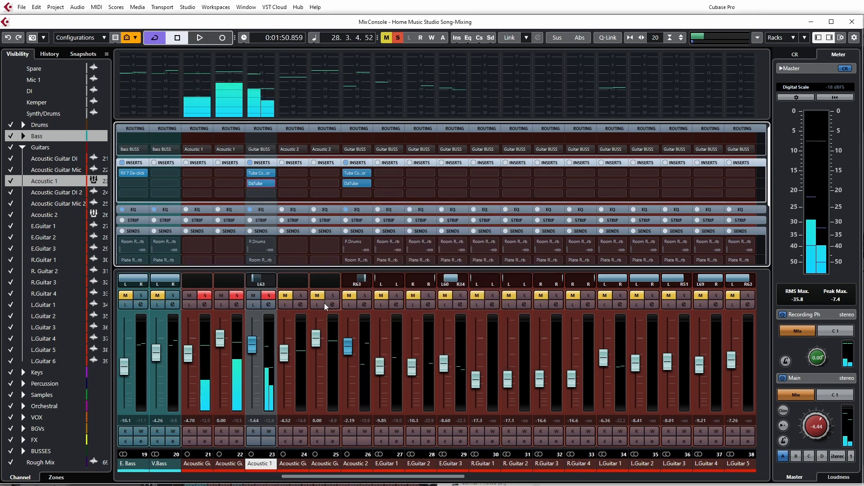
Step: Add Acoustic 2 to the solo and compare both acoustic groups with their inserts bypassed and active
left_click(370, 295)
key("space")
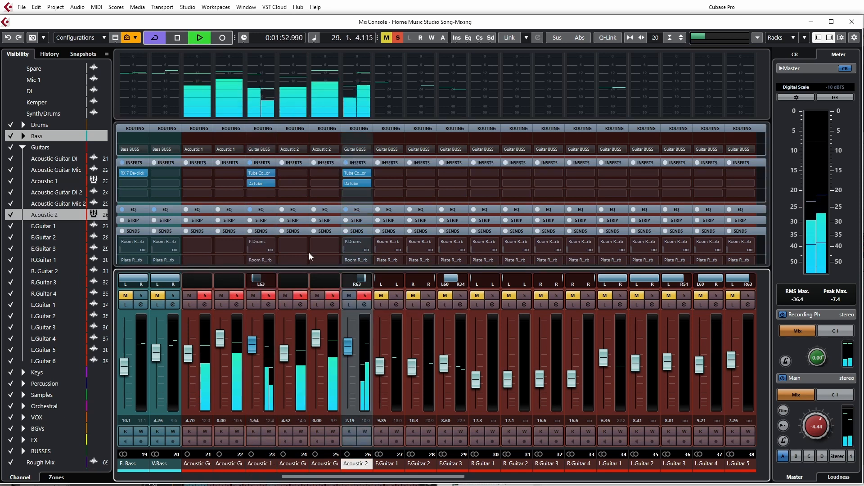
left_click(250, 163)
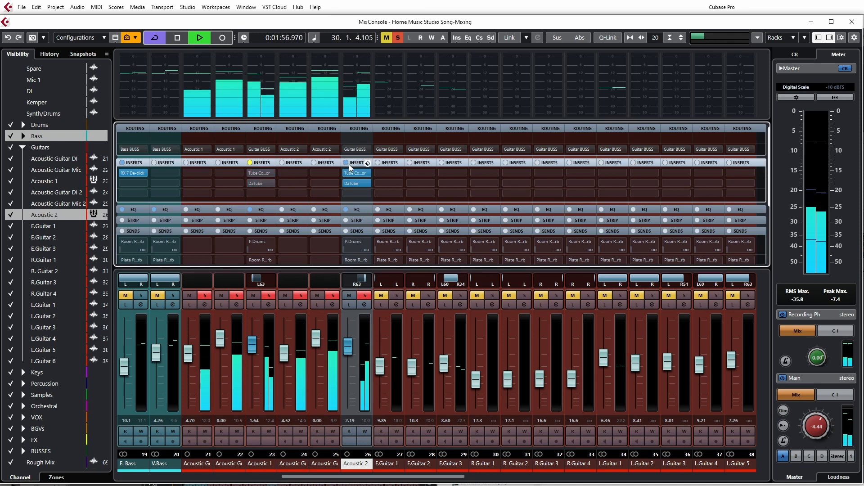
left_click(345, 163)
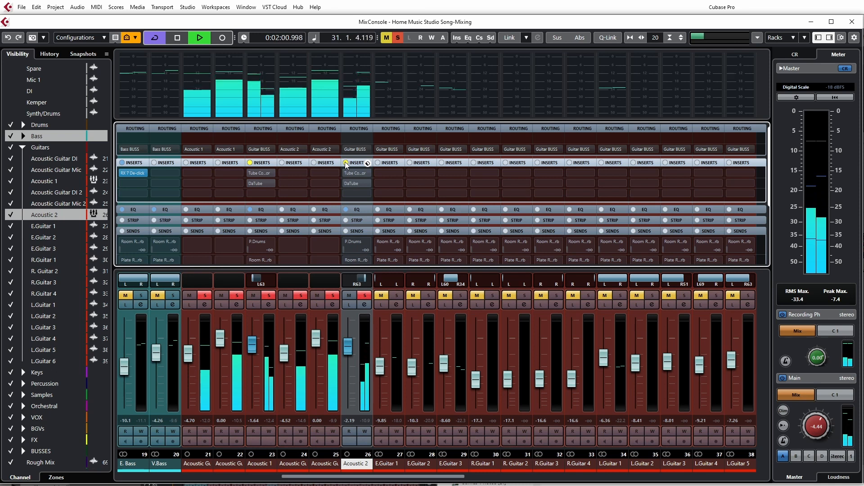
left_click(346, 163)
left_click(250, 163)
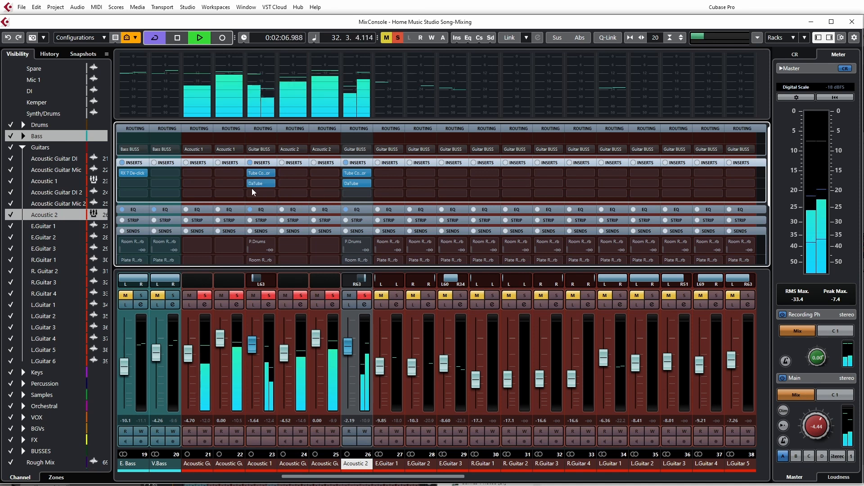
key("space")
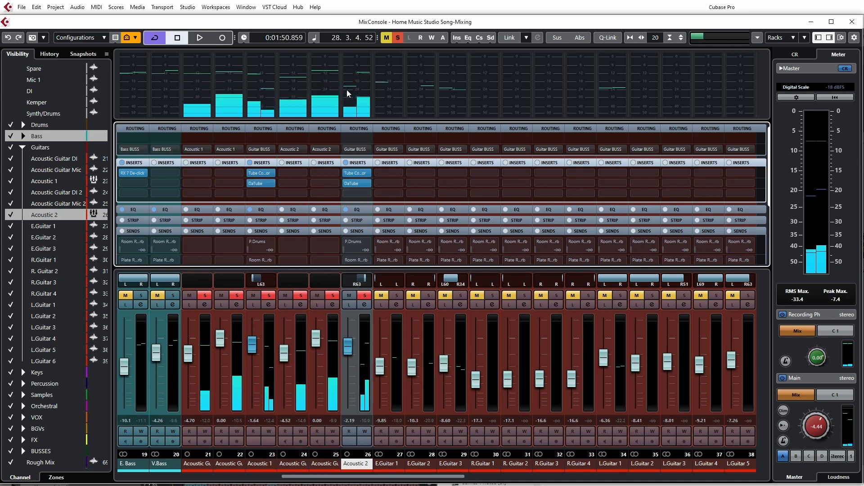
Step: Switch to the project window and add the Drums and Bass folders to the solo
key("F3")
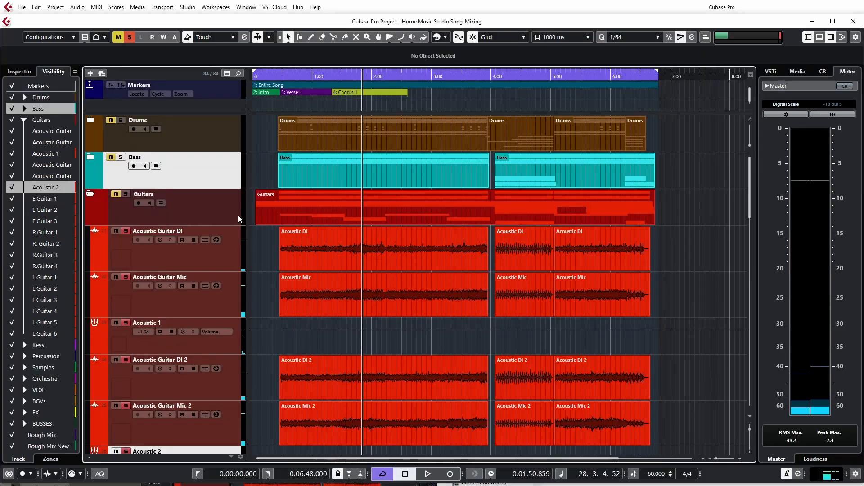
key("Up")
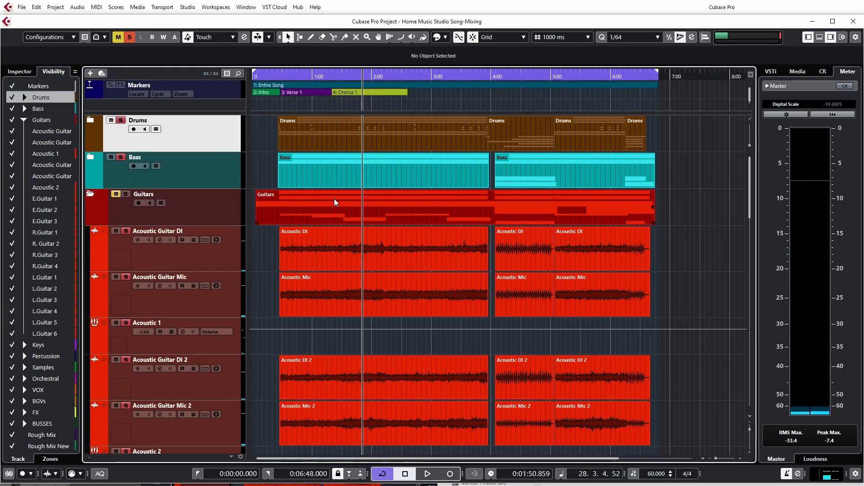
Step: Switch to the MixConsole, set the Main monitor output to mono, and start playback
key("F3")
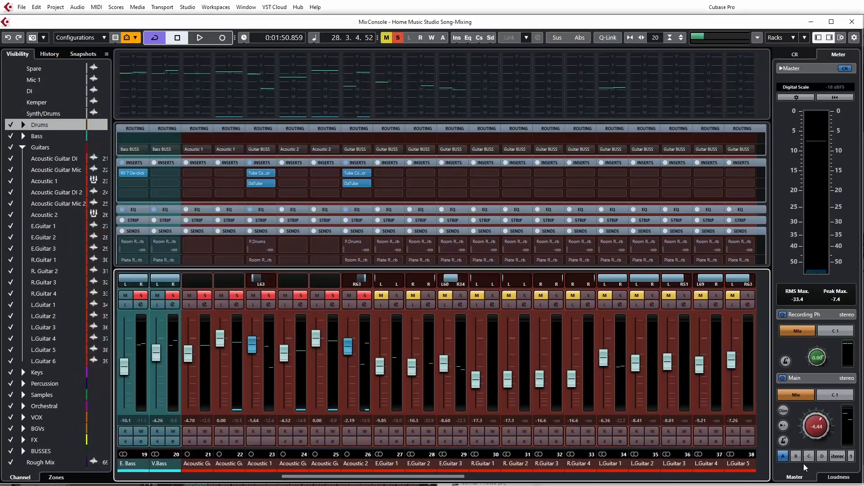
left_click(836, 457)
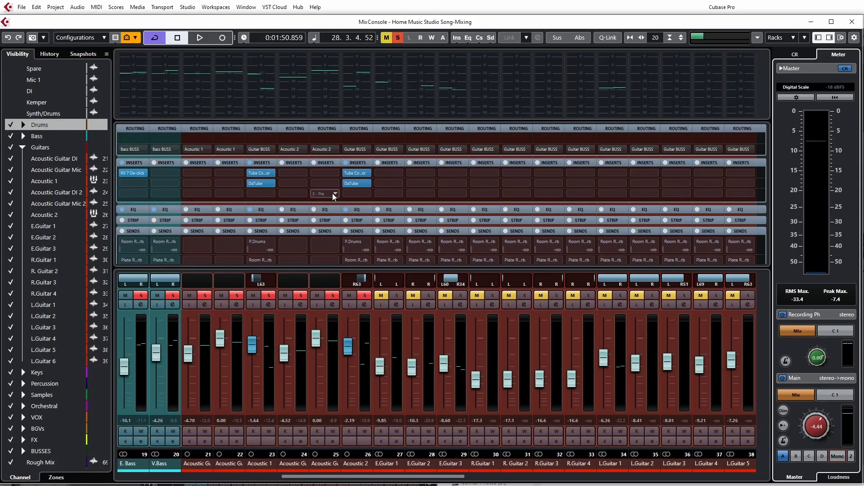
key("space")
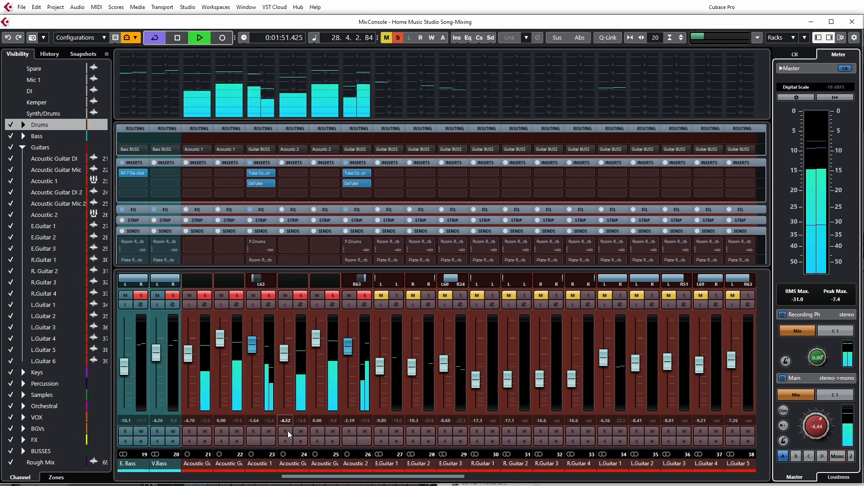
Step: Select only the Acoustic 1 and Acoustic 2 group channels together in the mixer
left_click(257, 464)
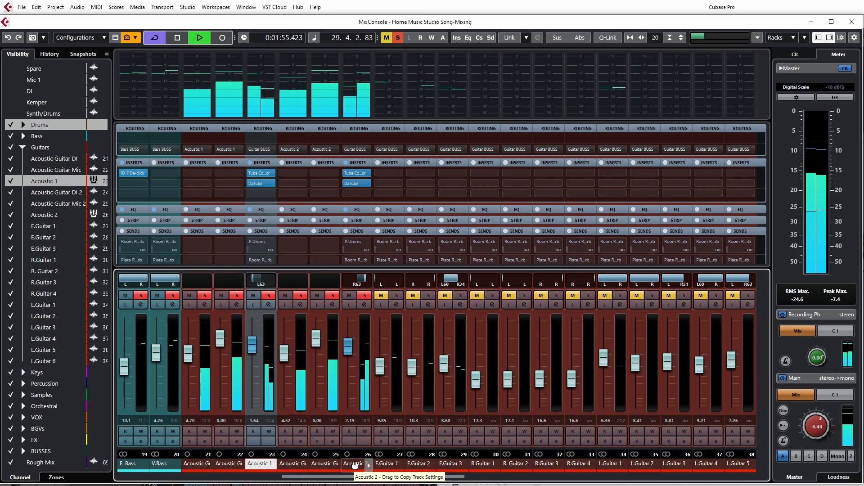
left_click(354, 464, "shift")
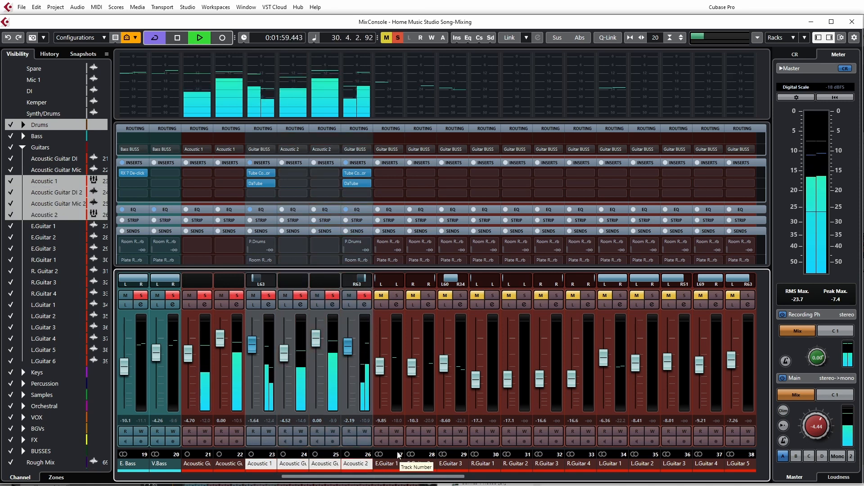
key("alt+shift")
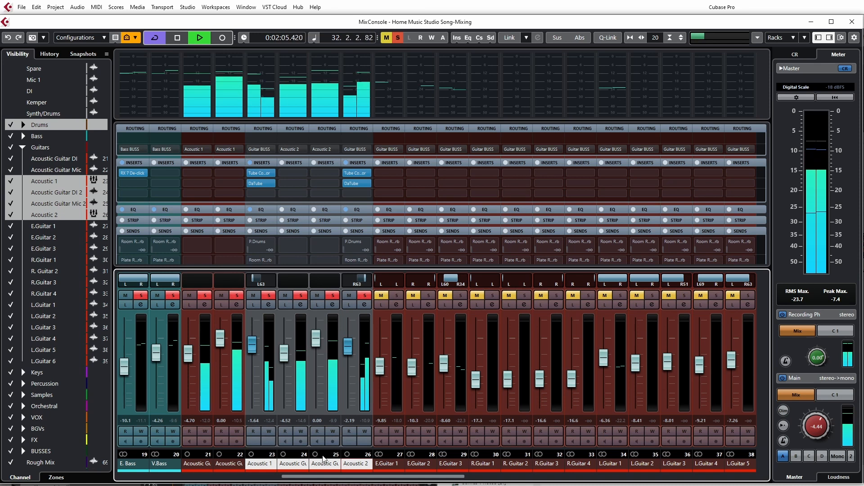
left_click(260, 463)
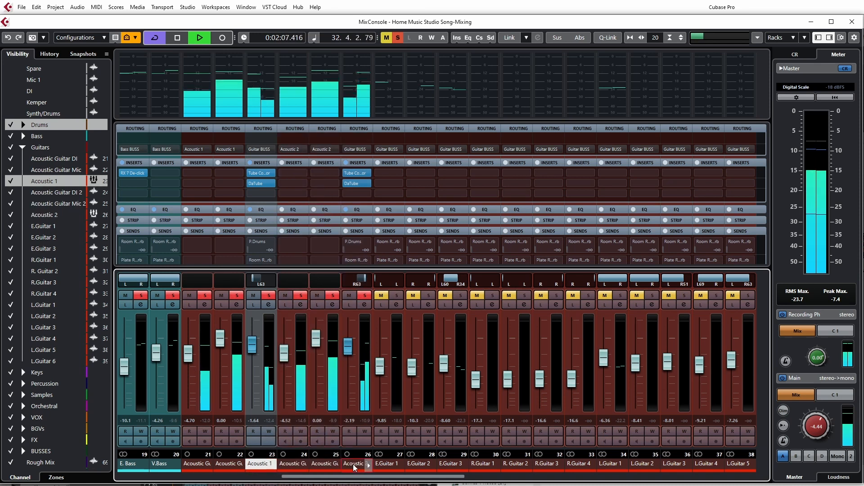
left_click(353, 464, "ctrl")
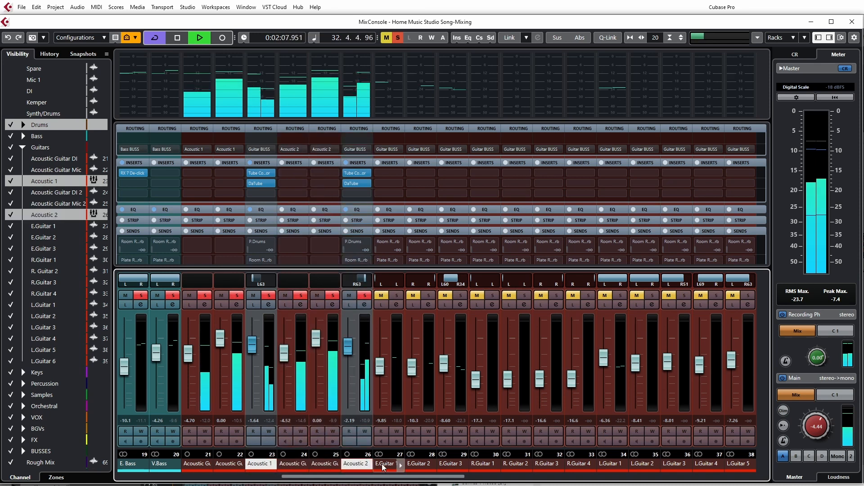
Step: Bypass and reactivate the EQ and inserts on both acoustic groups at once to compare the sound in mono
left_click(251, 209)
left_click(250, 163)
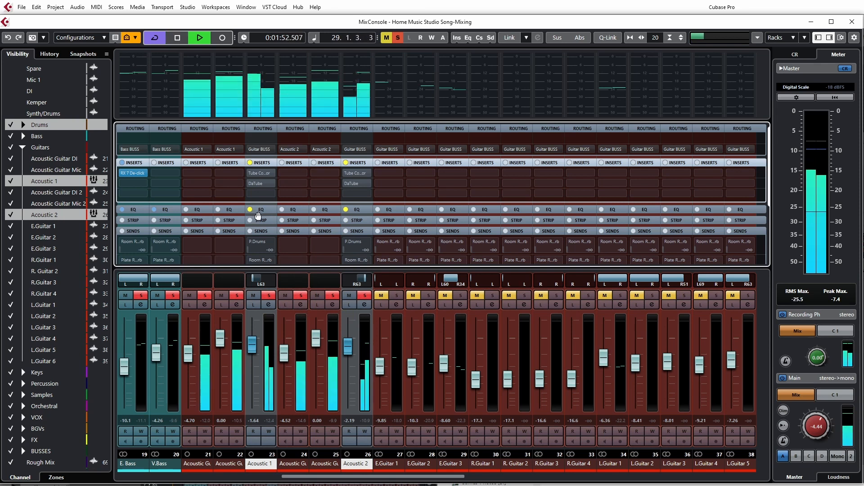
key("alt+shift")
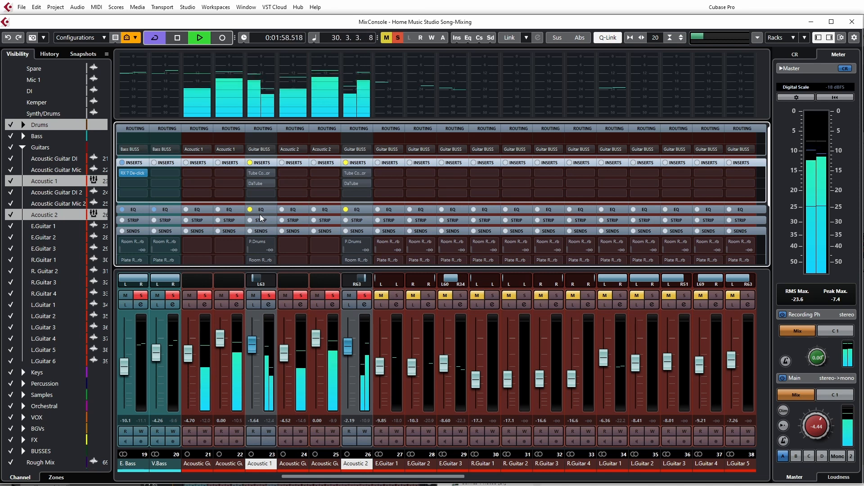
left_click(249, 210)
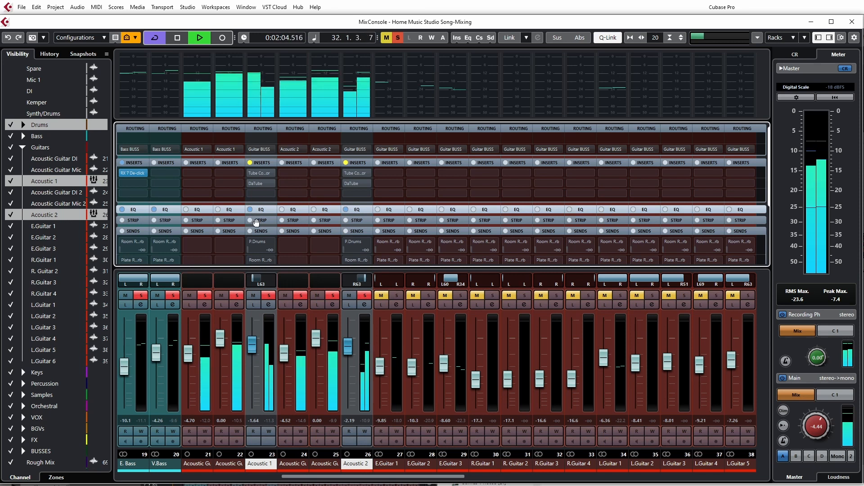
left_click(250, 162)
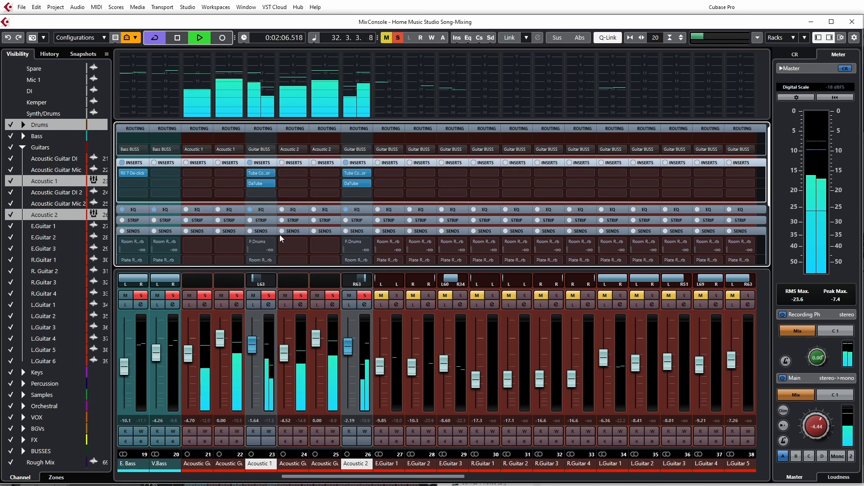
Step: Compare DaTube bypassed and active several times on both acoustic groups, leaving it active
left_click(251, 183)
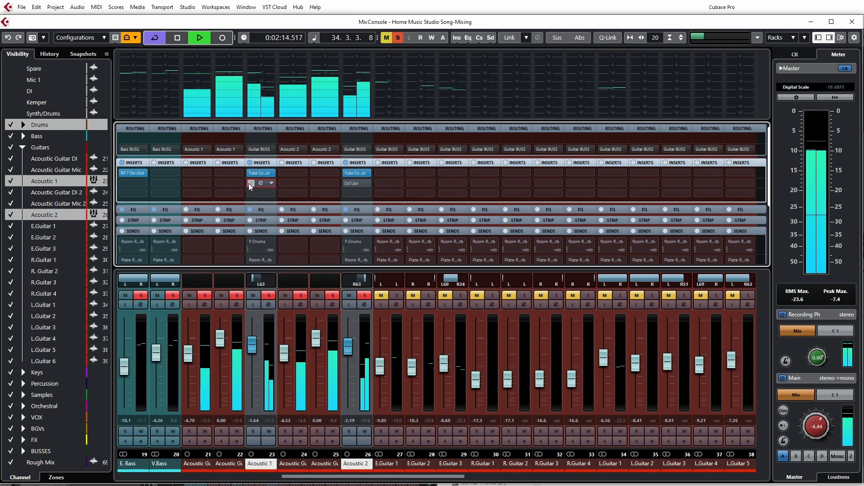
key("alt+shift")
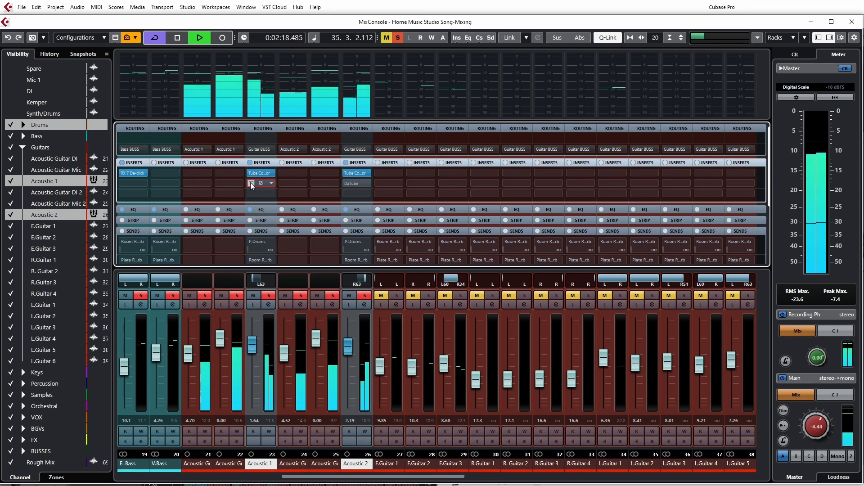
left_click(250, 182)
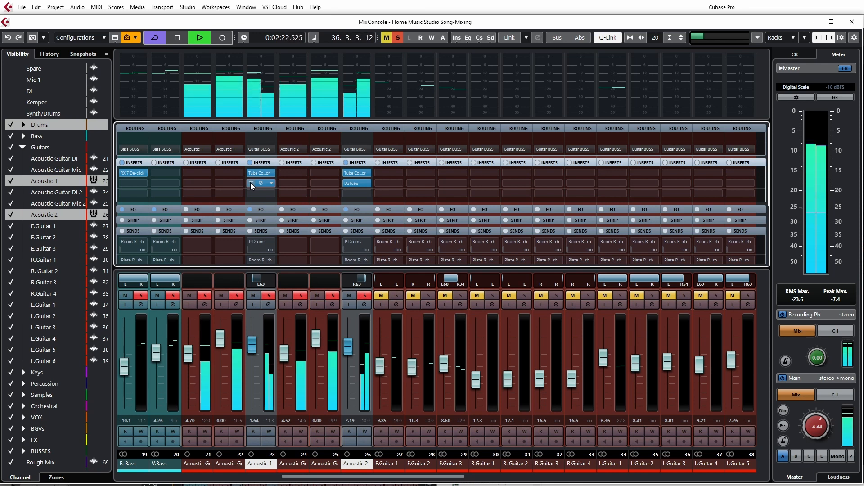
left_click(251, 182)
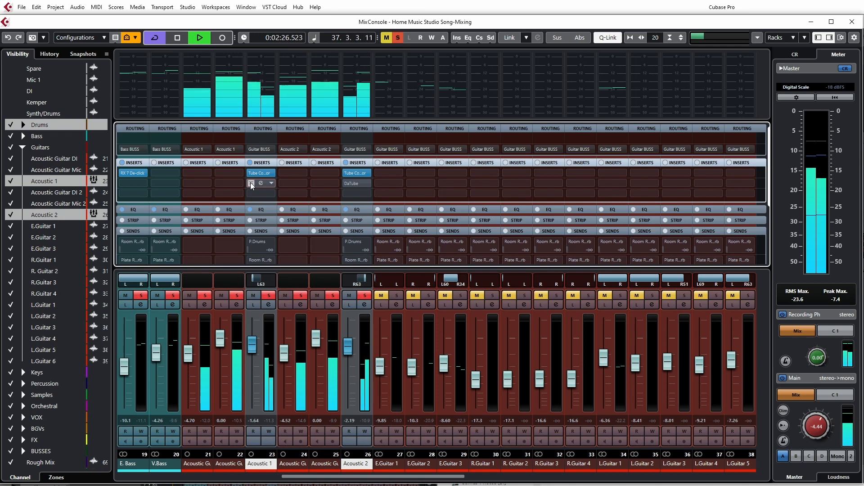
left_click(251, 182)
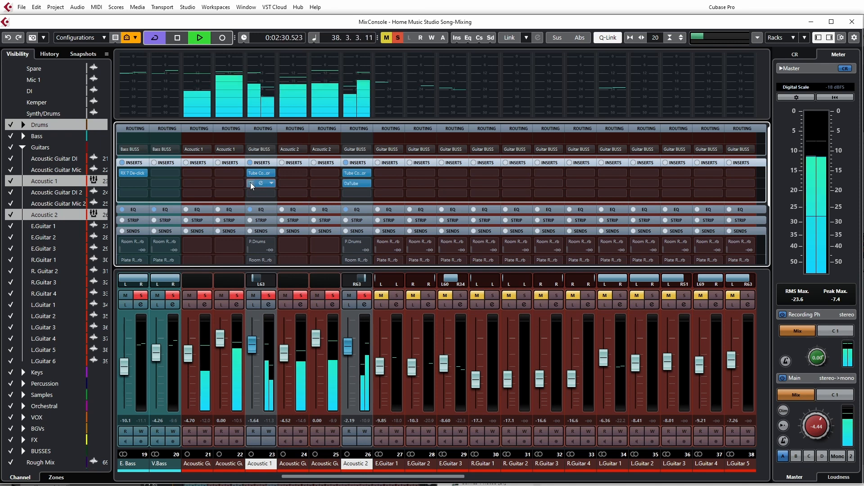
left_click(250, 183)
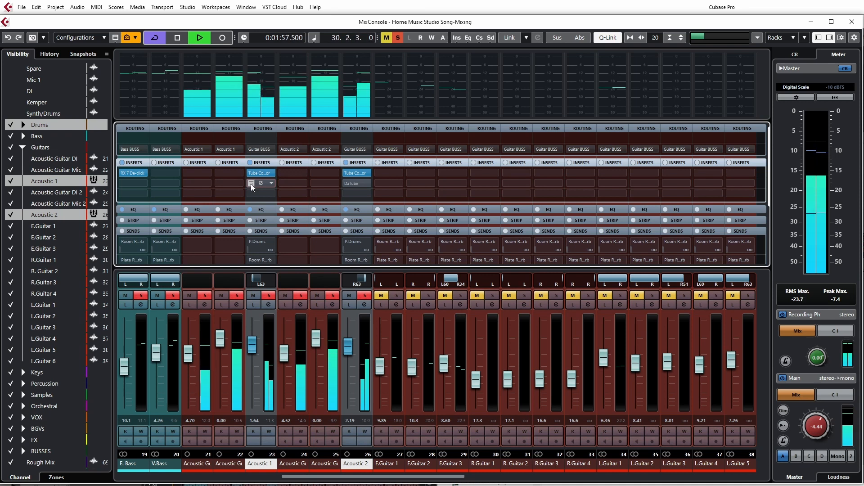
left_click(251, 183)
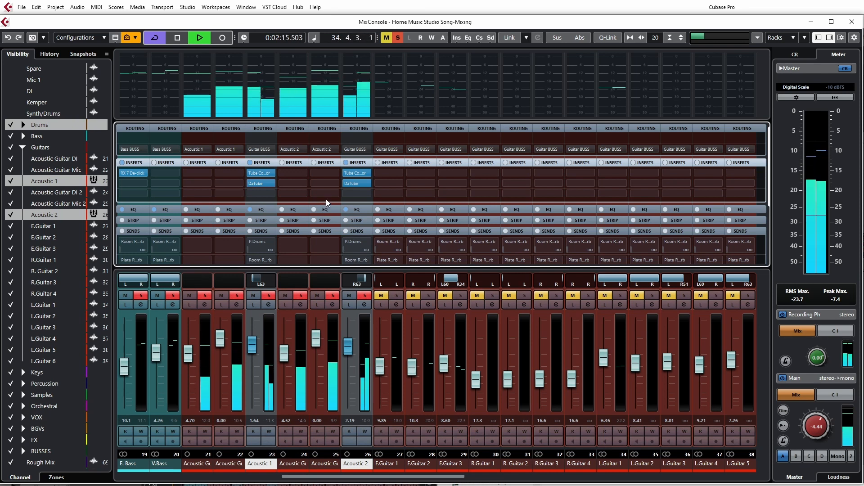
Step: Restart playback and switch the Main monitor output back to stereo
key("space")
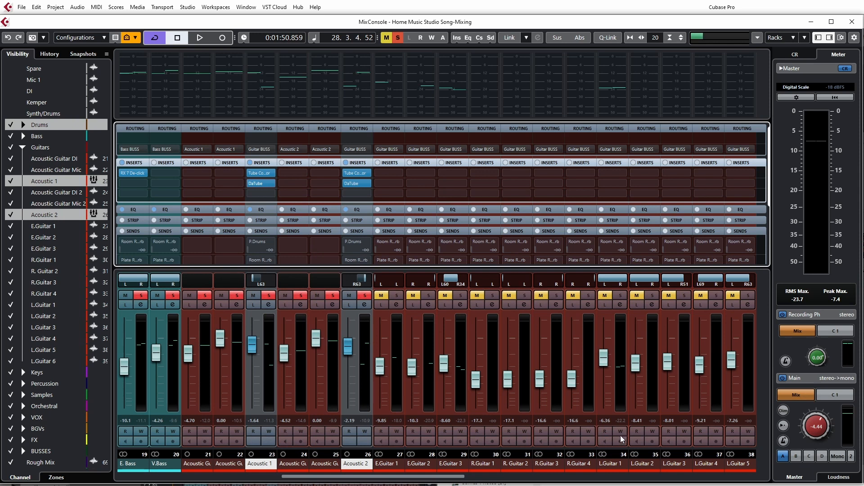
key("space")
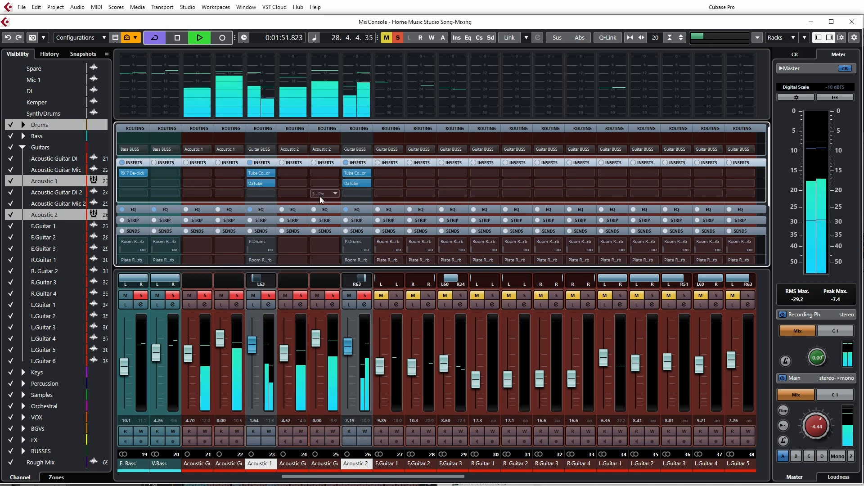
left_click(836, 457)
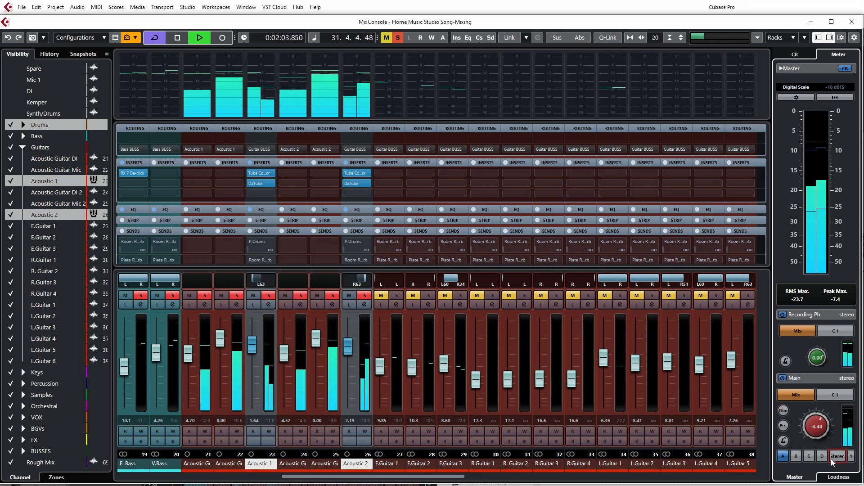
Step: Bypass the inserts on both acoustic groups and compare their EQ bypassed and active in stereo
key("alt+shift")
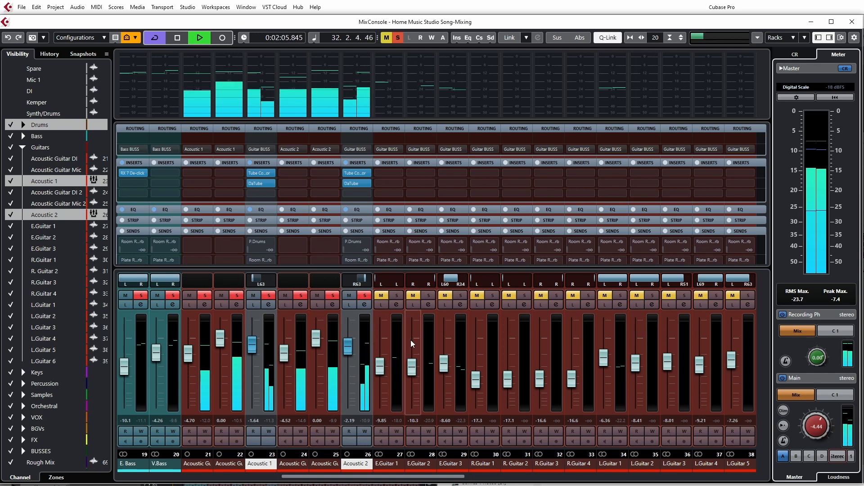
left_click(250, 162)
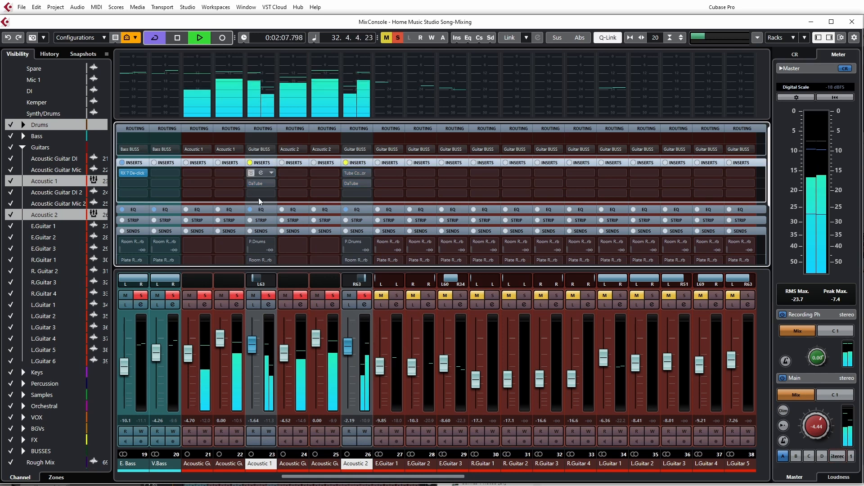
left_click(251, 210)
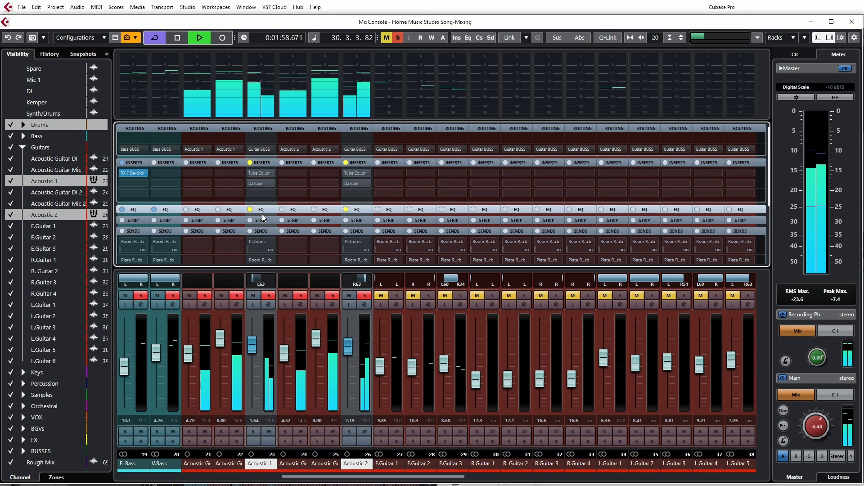
key("alt+shift")
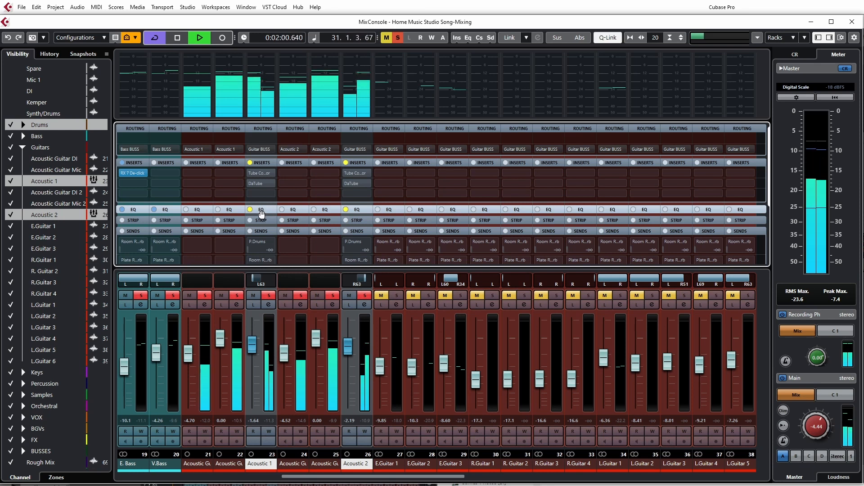
left_click(250, 209)
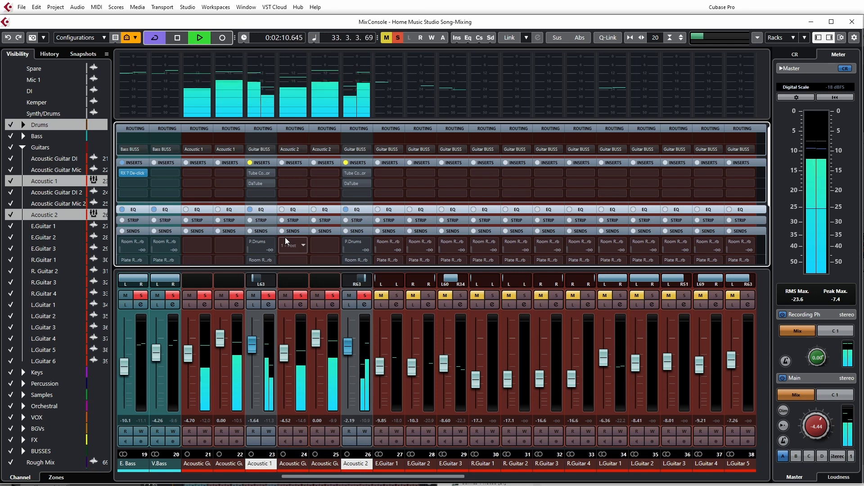
left_click(250, 210, "alt+shift")
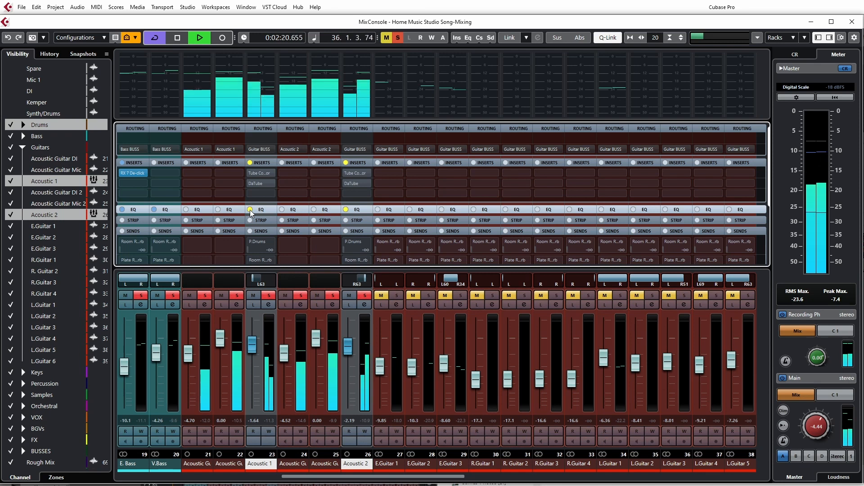
left_click(250, 210)
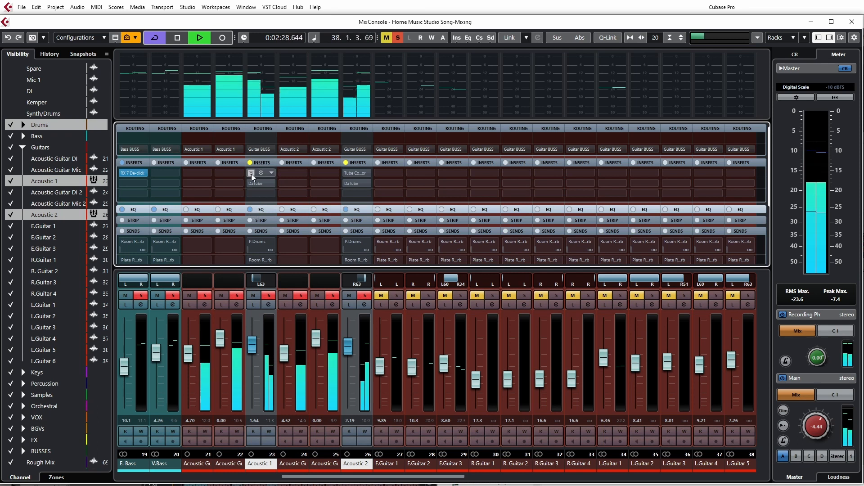
Step: Compare both acoustic groups with their inserts active and bypassed, leave the inserts active, and stop playback
left_click(250, 162, "alt+shift")
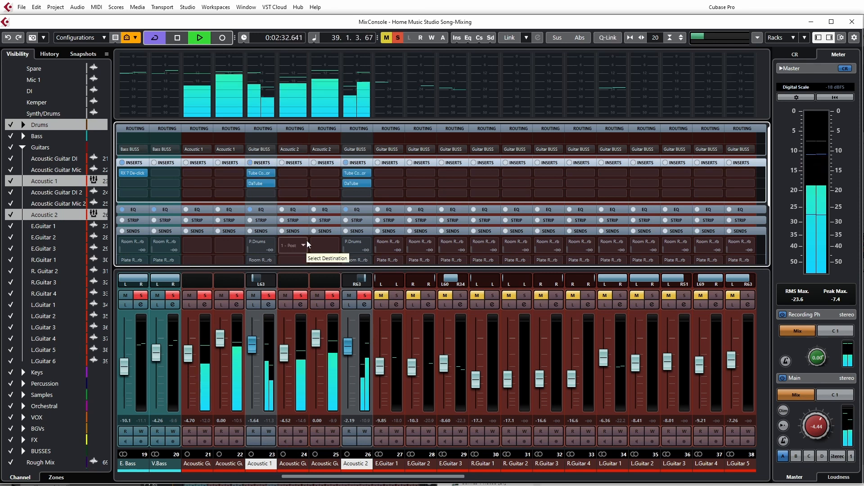
left_click(249, 163, "alt+shift")
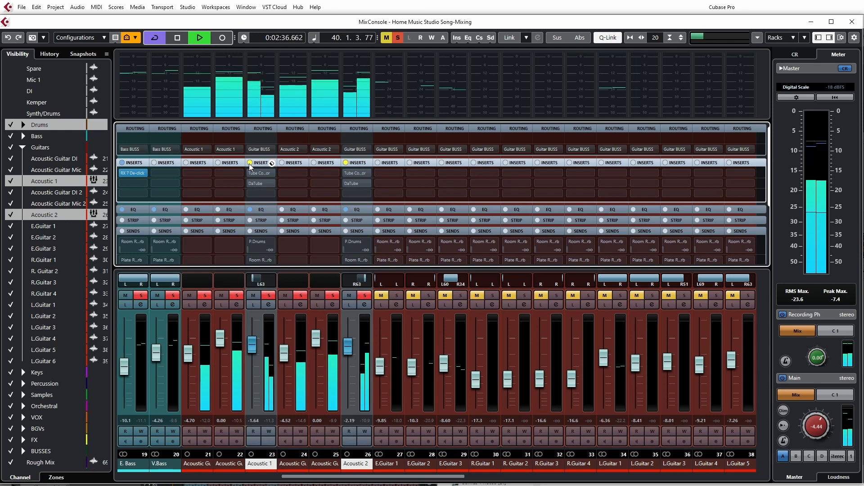
left_click(250, 162, "alt+shift")
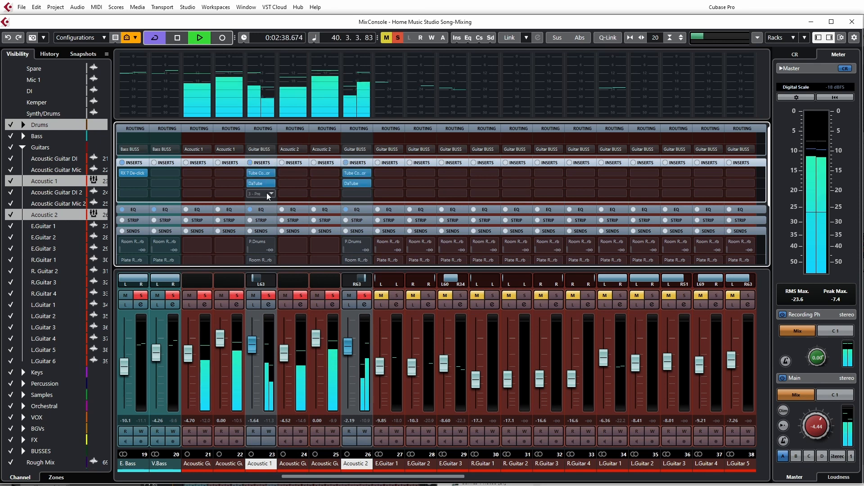
key("space")
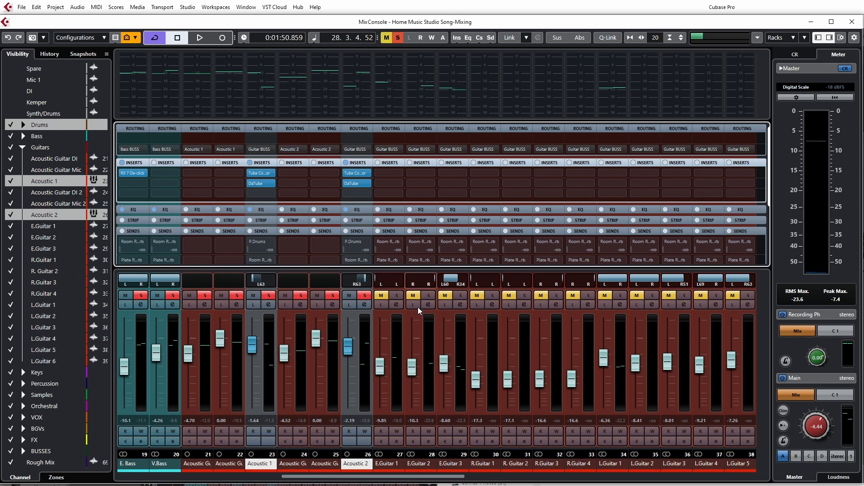
Step: Show the buss channels, including the Drums, Bass and Guitar busses, in the mixer
left_click_drag(433, 477, 754, 462)
left_click(754, 462)
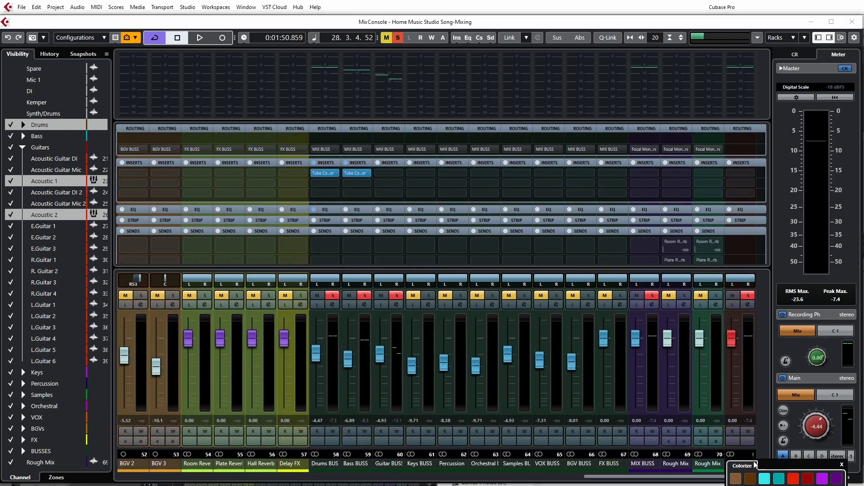
left_click(629, 478)
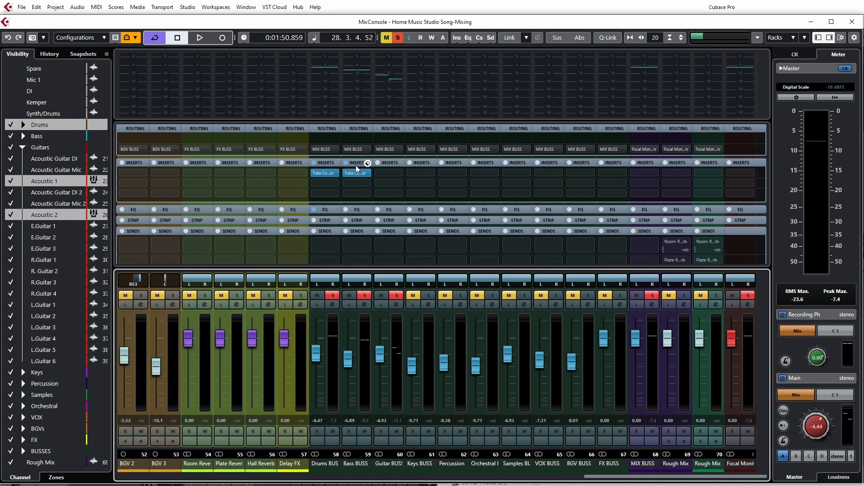
Step: Copy the Tube Compressor from the Bass buss to the Guitar buss's first insert slot and open its settings clear of the buss channels
left_click_drag(355, 170, 390, 173)
left_click(389, 173)
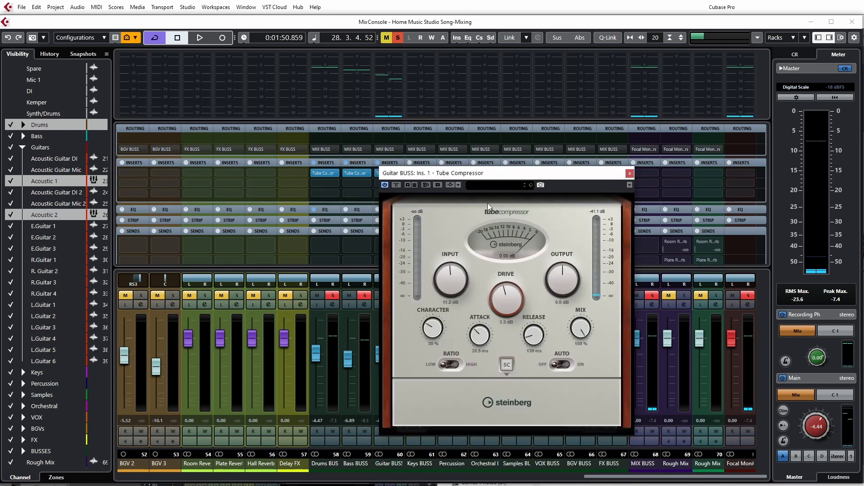
left_click_drag(490, 175, 591, 171)
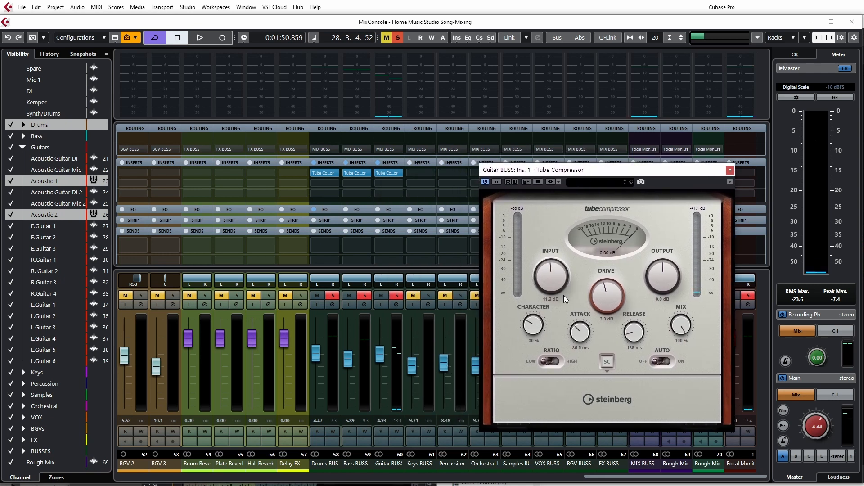
Step: Set the Guitar buss compressor's input to 13.3 dB during playback, and compare the compressor bypassed and active
key("space")
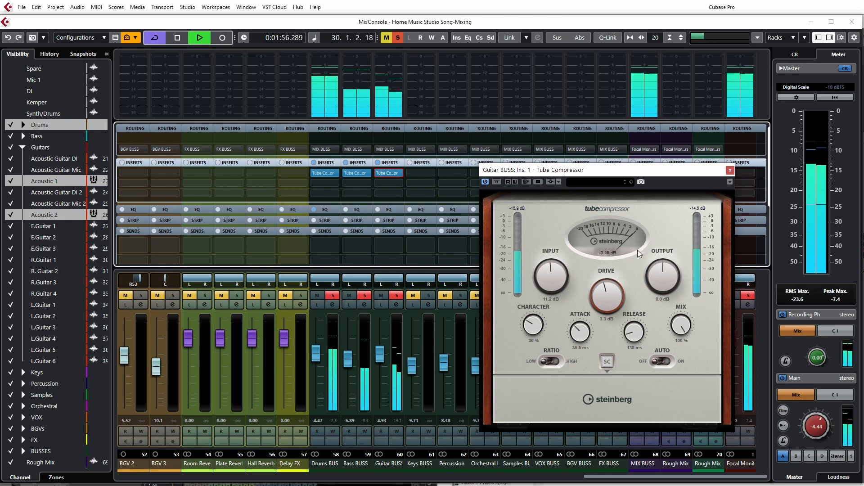
left_click_drag(554, 284, 557, 297)
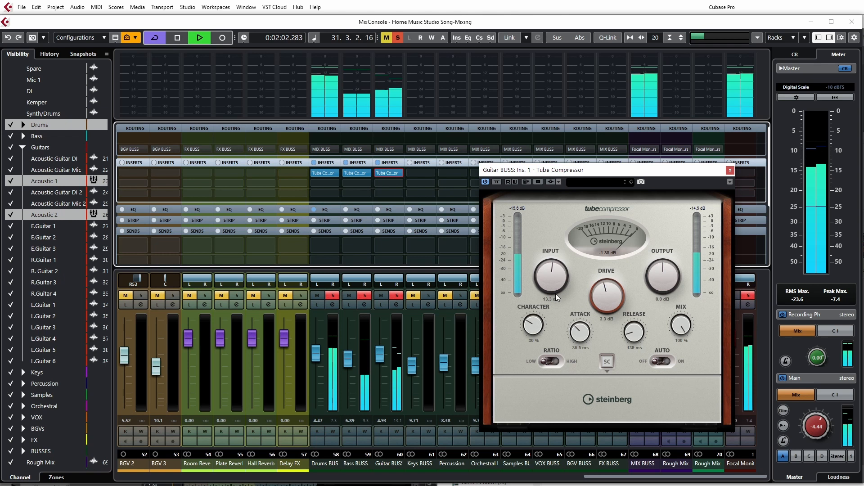
left_click(498, 183)
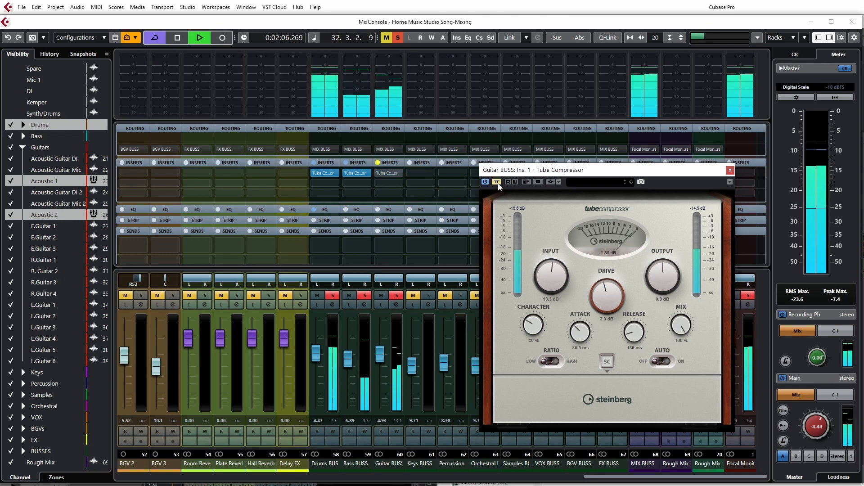
left_click(498, 182)
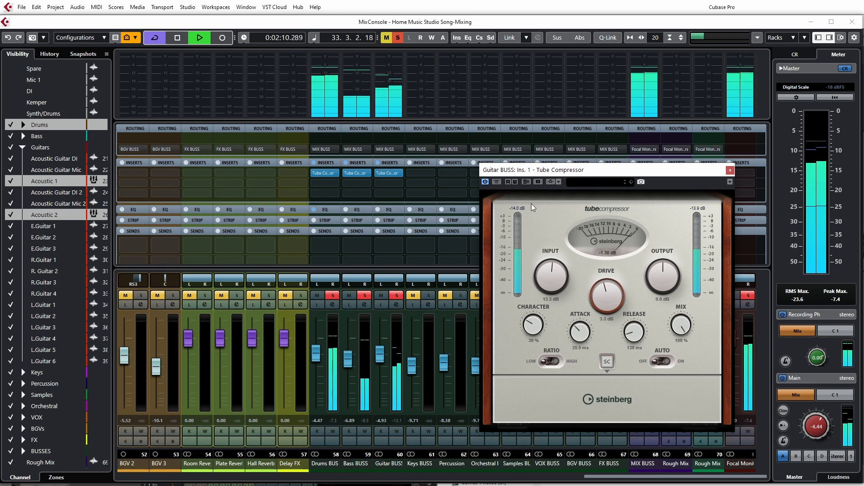
left_click(730, 171)
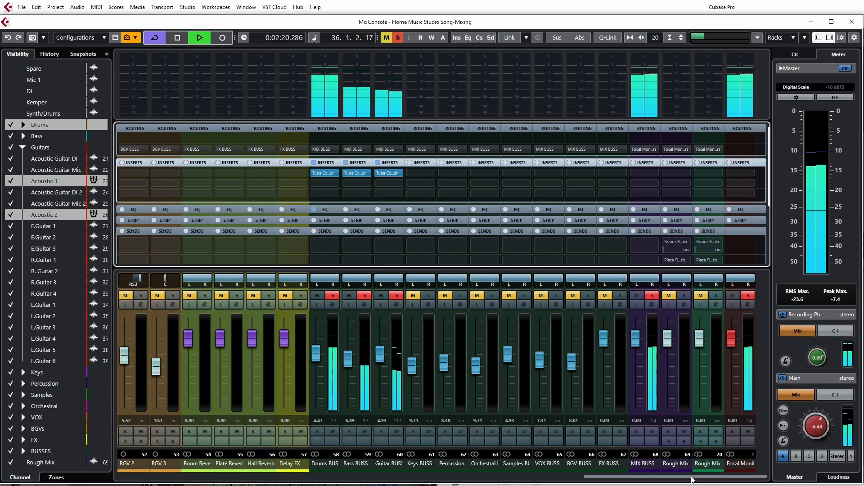
Step: Show the bass, acoustic and electric guitar channels in the mixer again and stop playback
left_click_drag(692, 479, 329, 480)
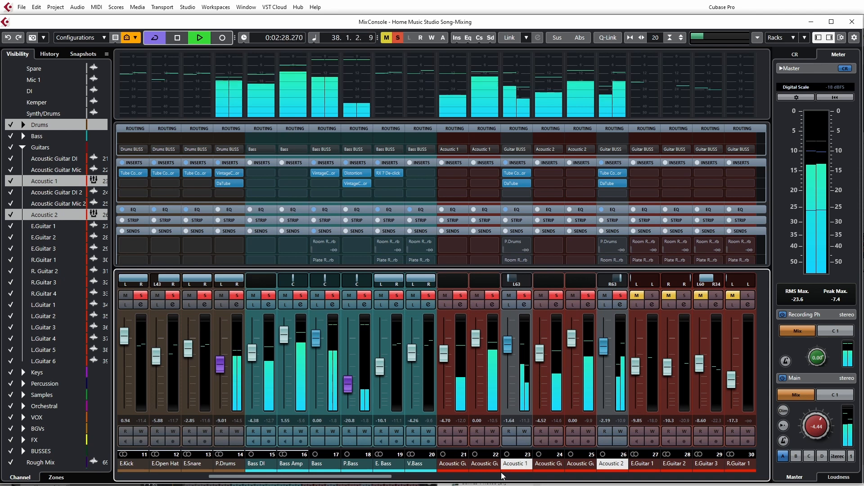
mouse_move(359, 478)
left_mouse_down()
mouse_move(247, 479)
mouse_move(460, 482)
mouse_move(295, 474)
mouse_move(369, 475)
left_mouse_up()
key("space")
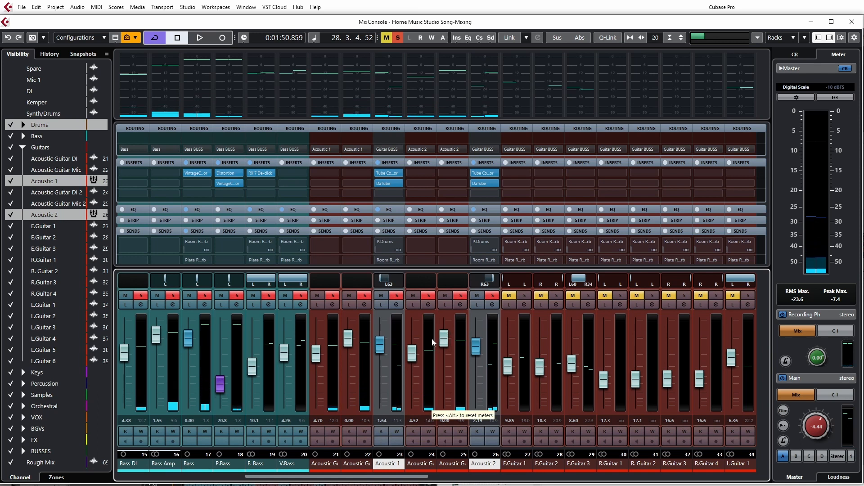
Step: Audition the song in the project window from about 4:06, stop playback, and place the cursor at about 2:13
key("F3")
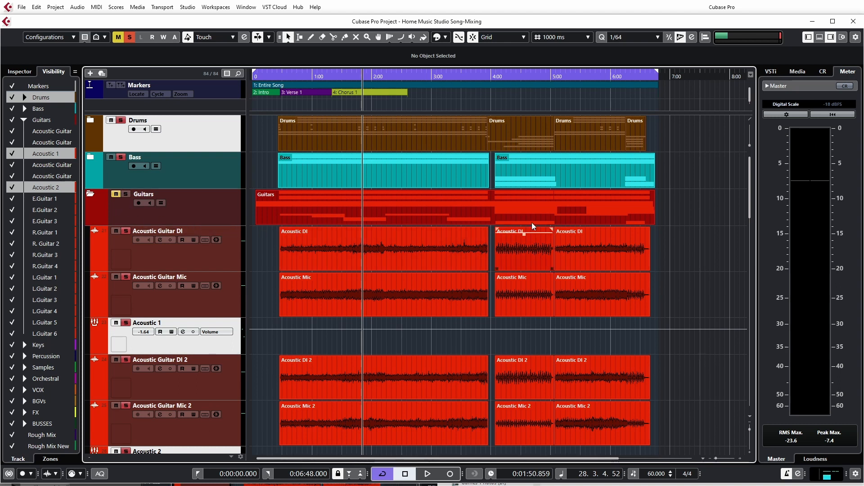
left_click(496, 105)
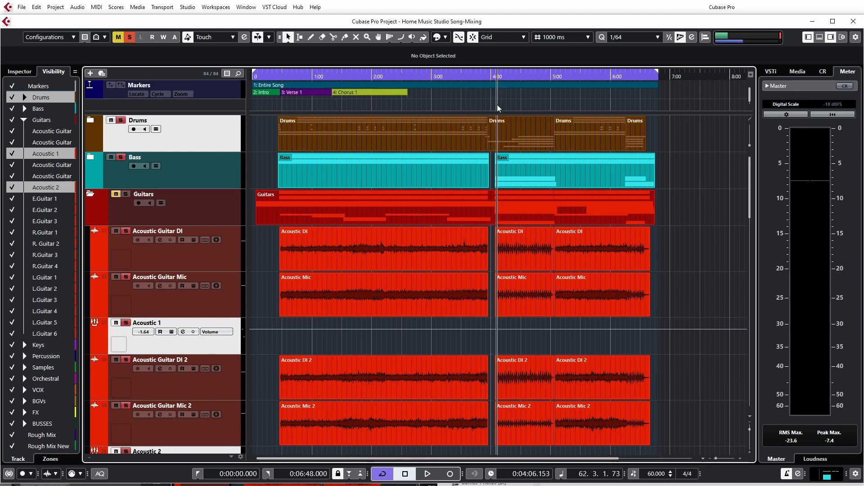
key("space")
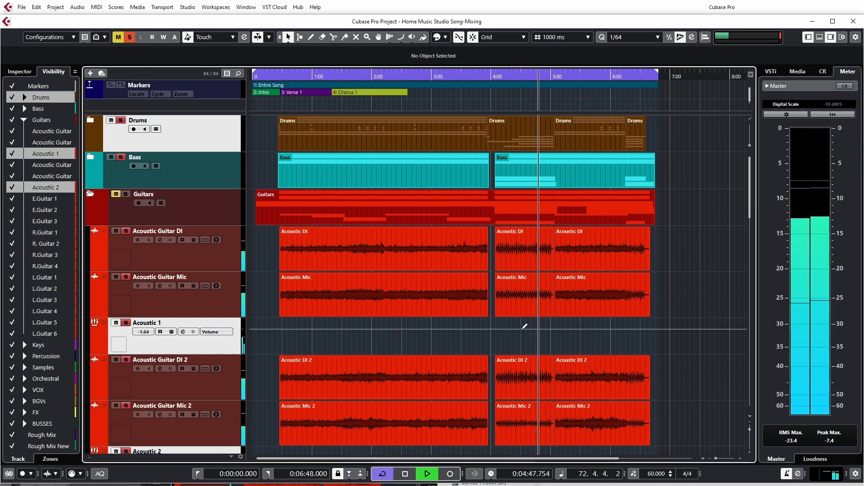
key("space")
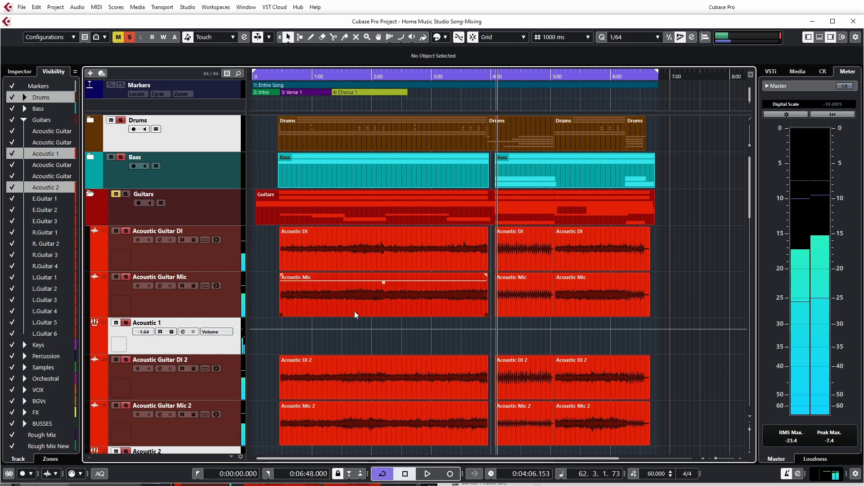
left_click(385, 111)
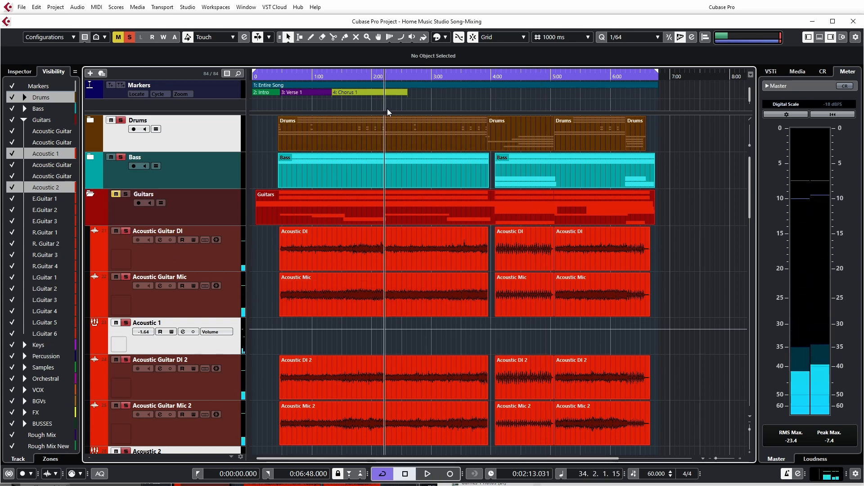